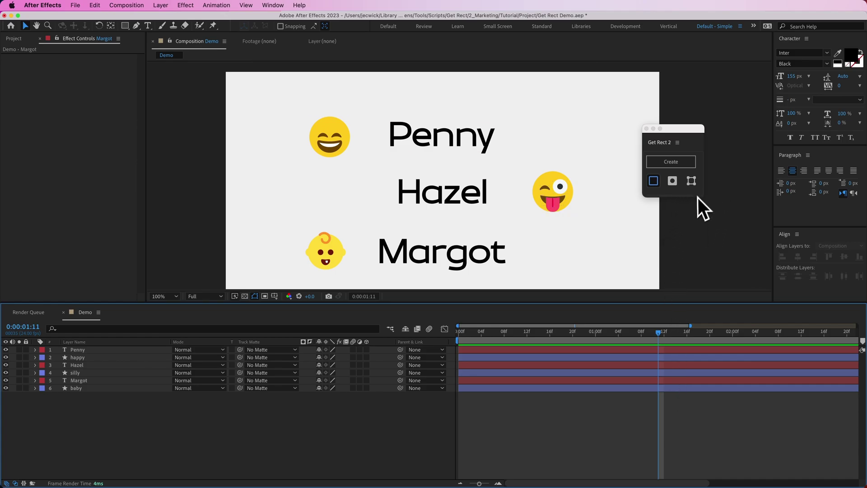
- Enlarge the Get Rect 2 panel to show all its options, and create a green rectangle around the Penny text layer
drag(701, 197, 779, 350)
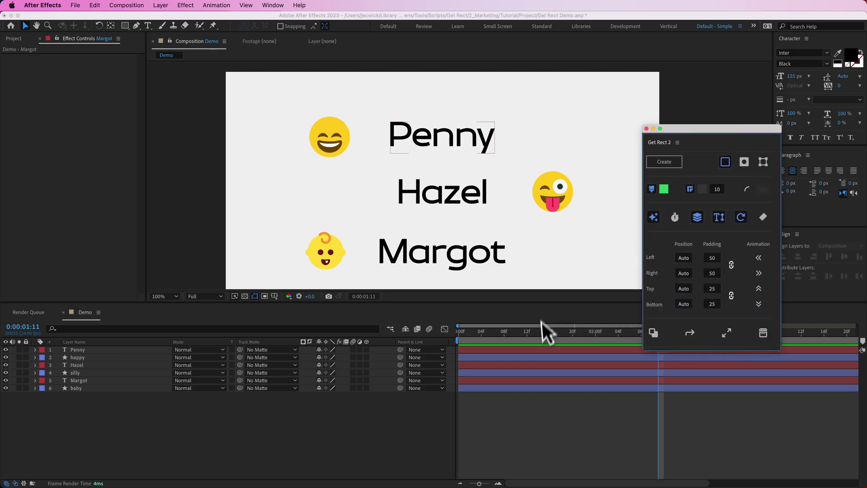
click(470, 141)
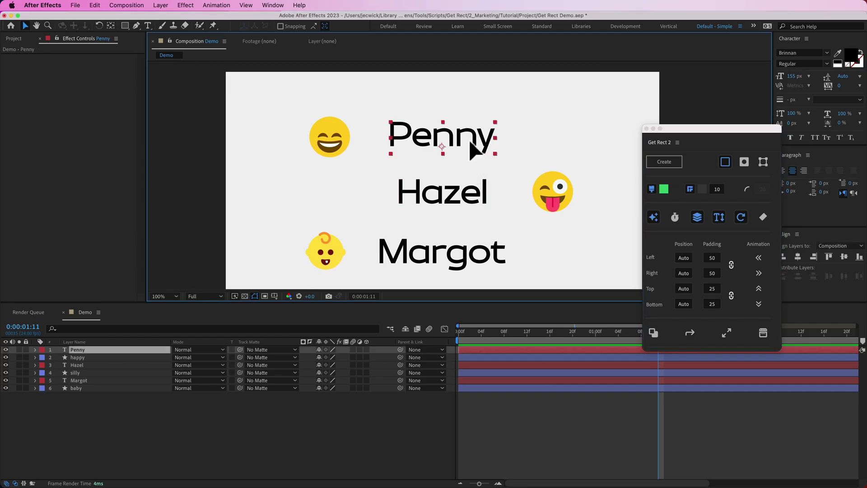
click(671, 164)
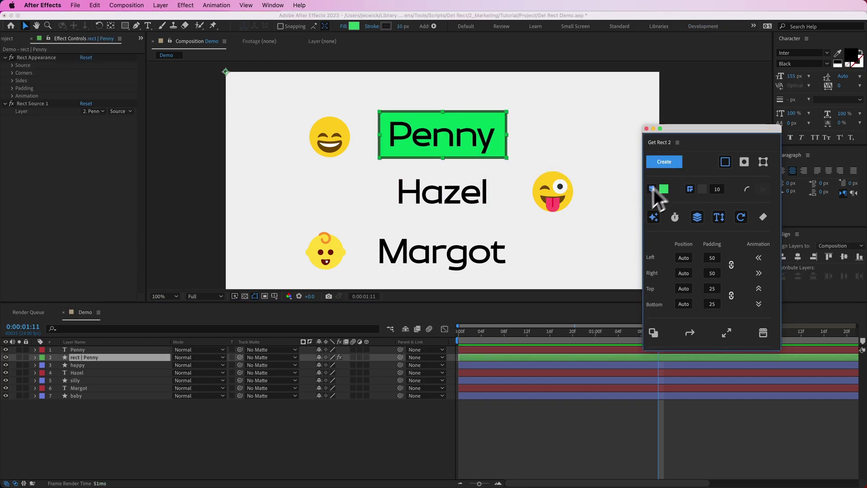
click(524, 117)
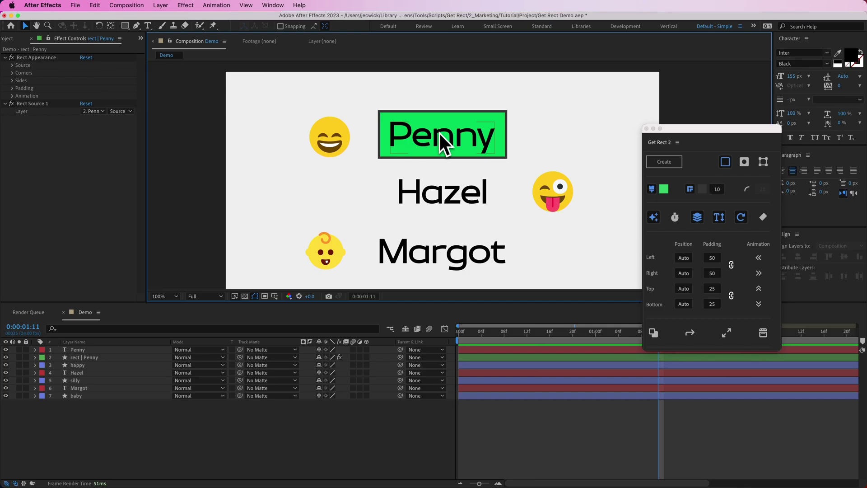
- Replace the Penny layer's text with "Eliza" to test the rectangle's fit, and undo the text change
drag(444, 140, 465, 146)
double_click(457, 141)
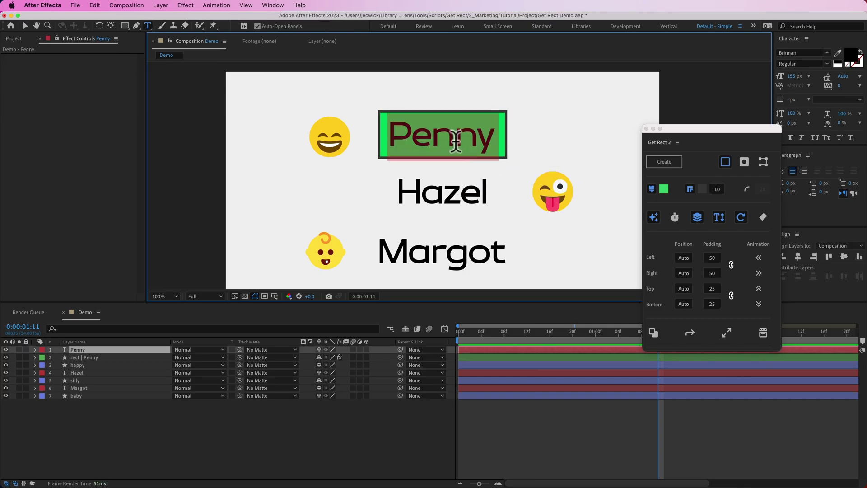
text(Eliza)
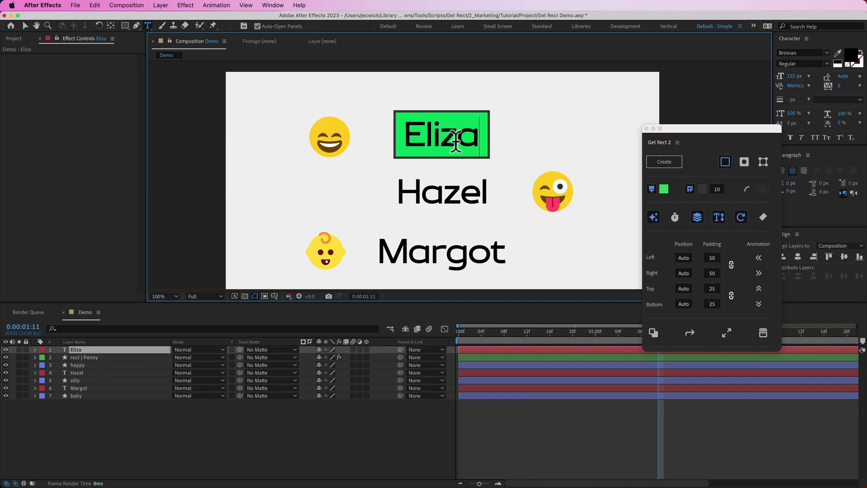
key(super+z)
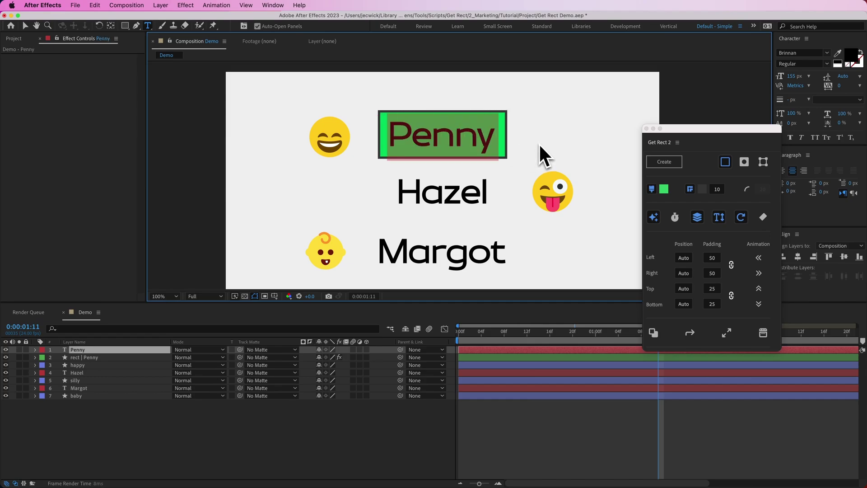
- Set the rectangle's Rect Source 1 layer to Hazel and move the rectangle layer to the end of the layer stack
click(608, 357)
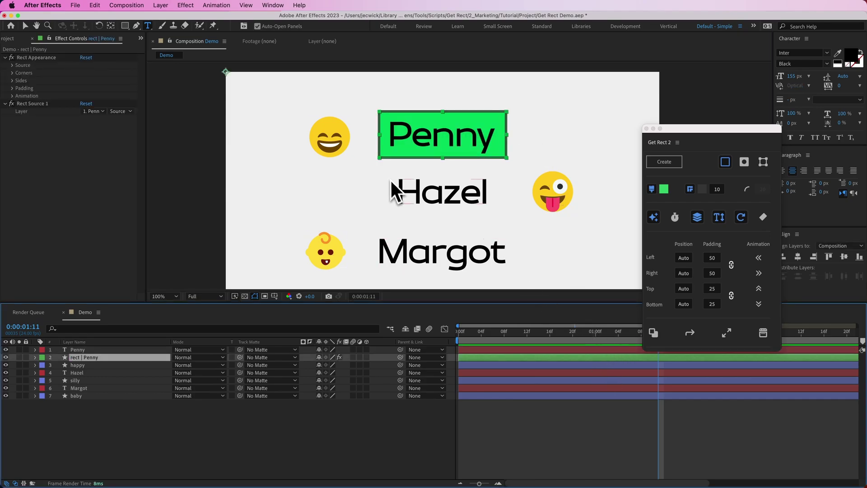
key(v)
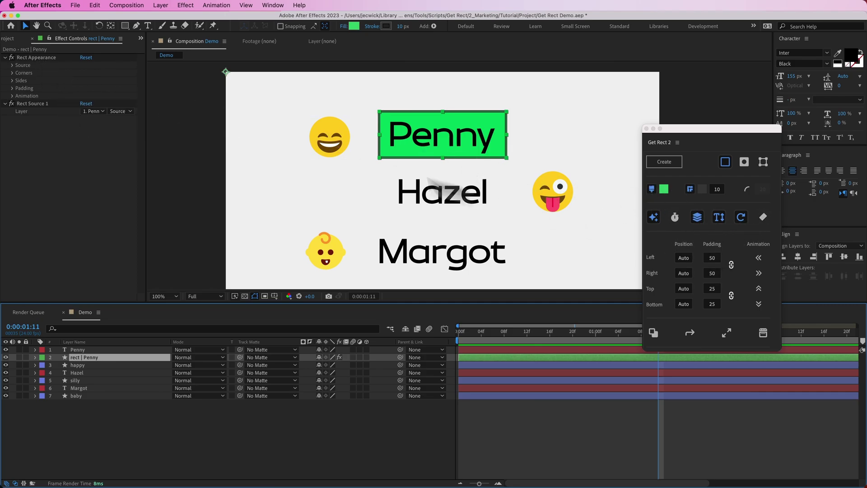
click(26, 105)
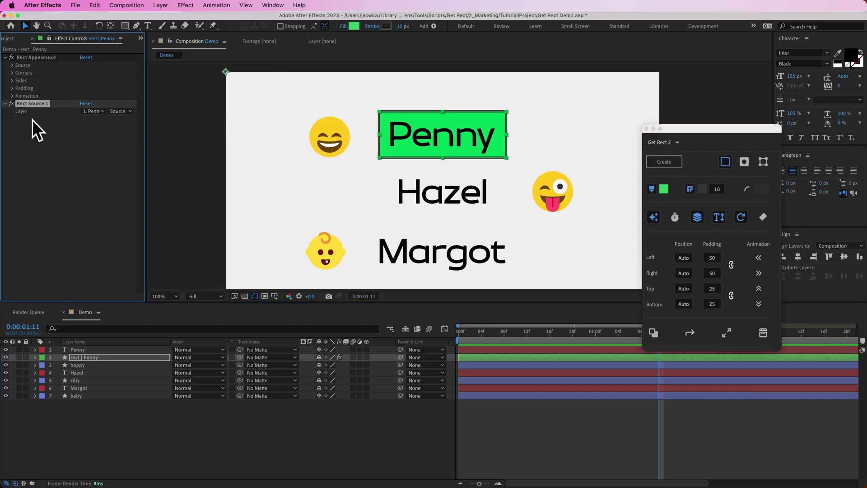
click(34, 119)
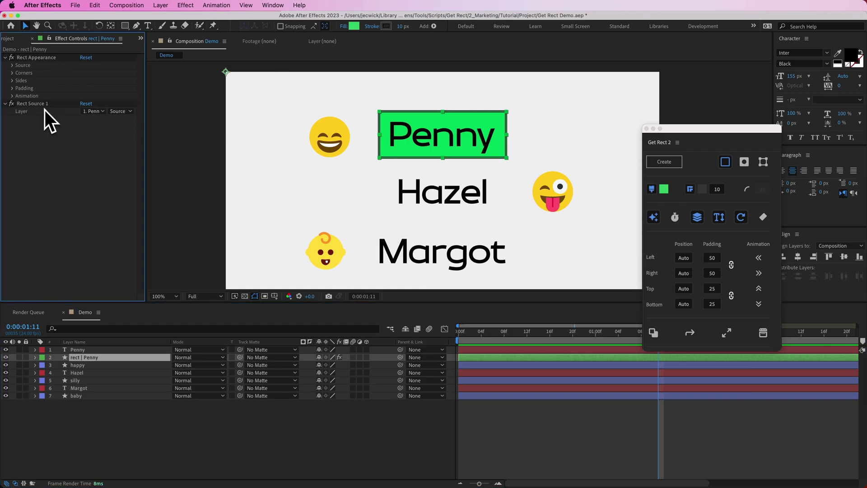
click(93, 111)
click(103, 169)
drag(100, 358, 122, 423)
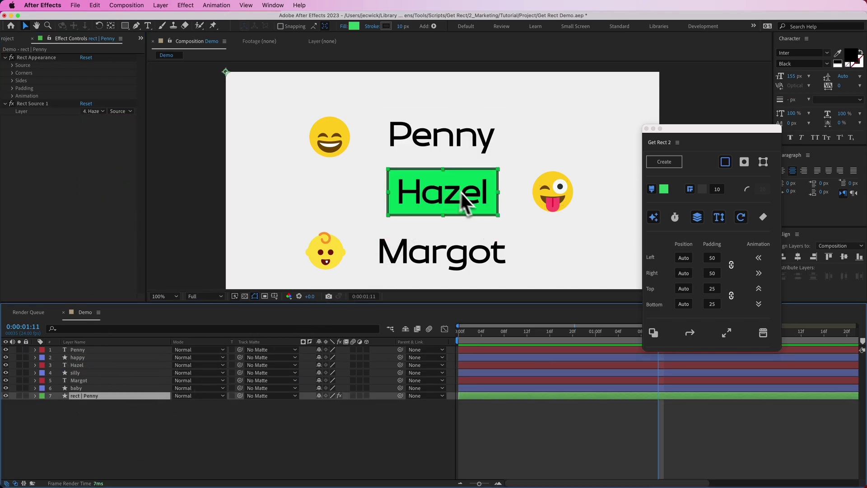
- Try Margot and the happy emoji as the rectangle's source layer, and delete the rectangle layer
click(93, 112)
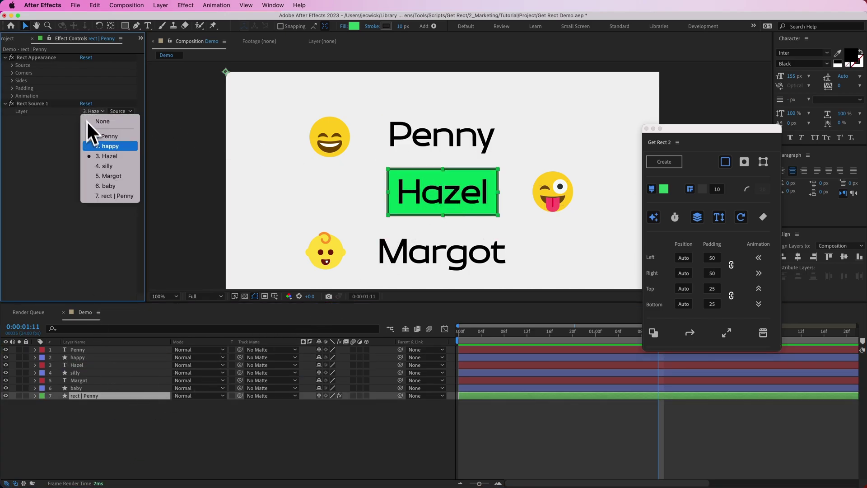
click(99, 174)
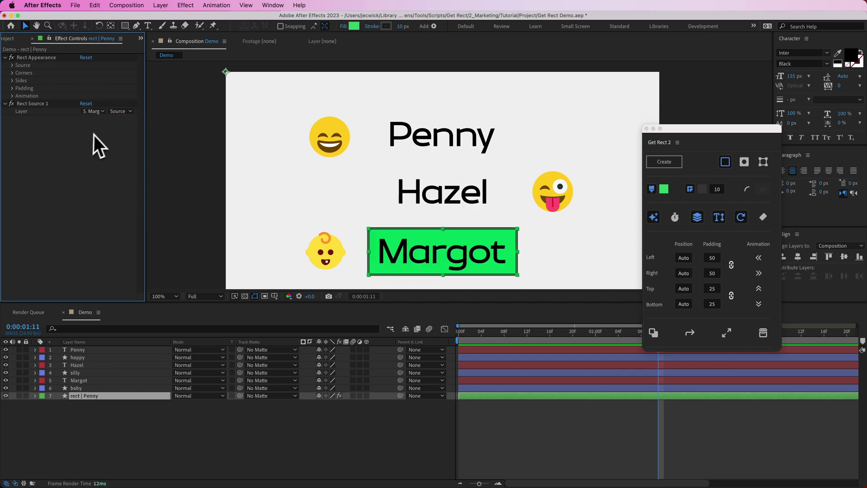
click(93, 111)
click(106, 145)
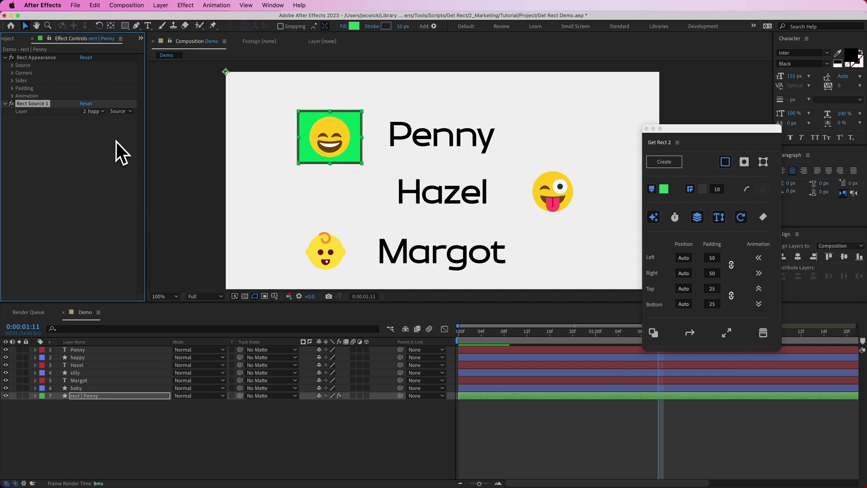
click(104, 117)
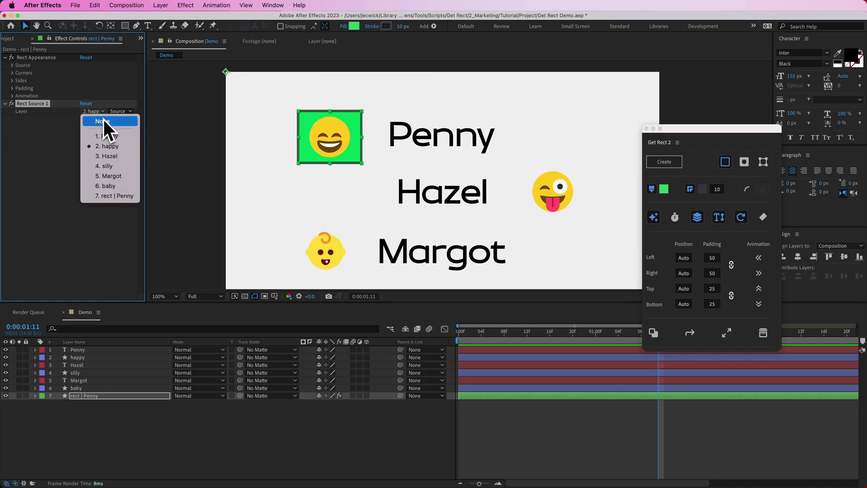
key(Escape)
key(Delete)
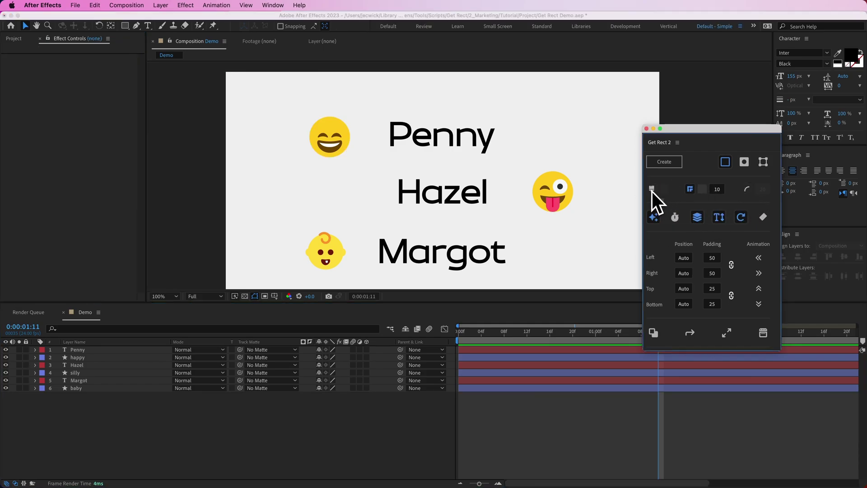
- Create a rectangle without fill around the Penny text layer, and undo it
click(558, 350)
click(664, 162)
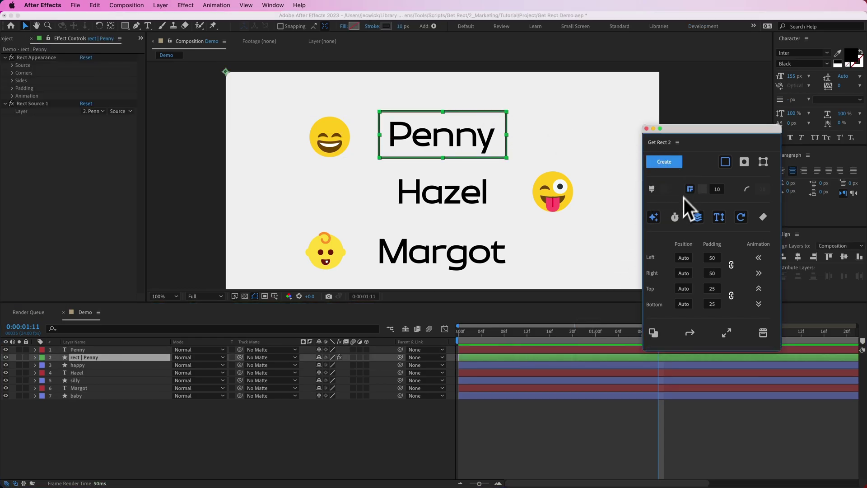
key(super+z)
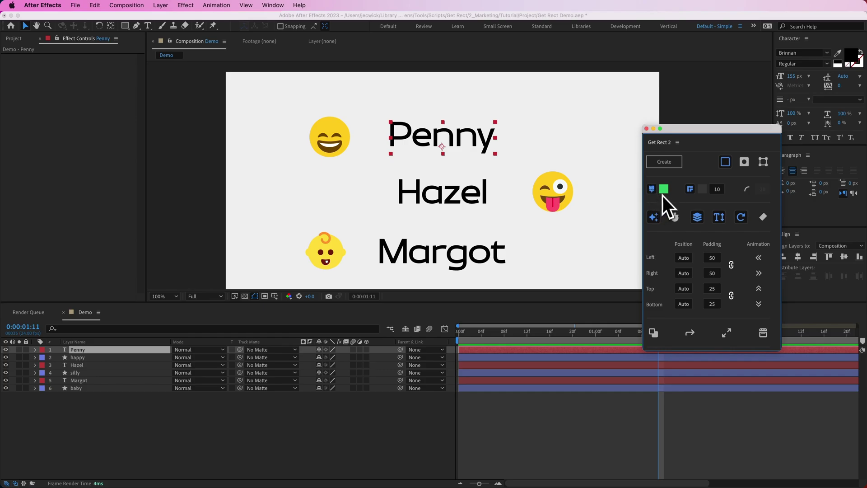
click(663, 191)
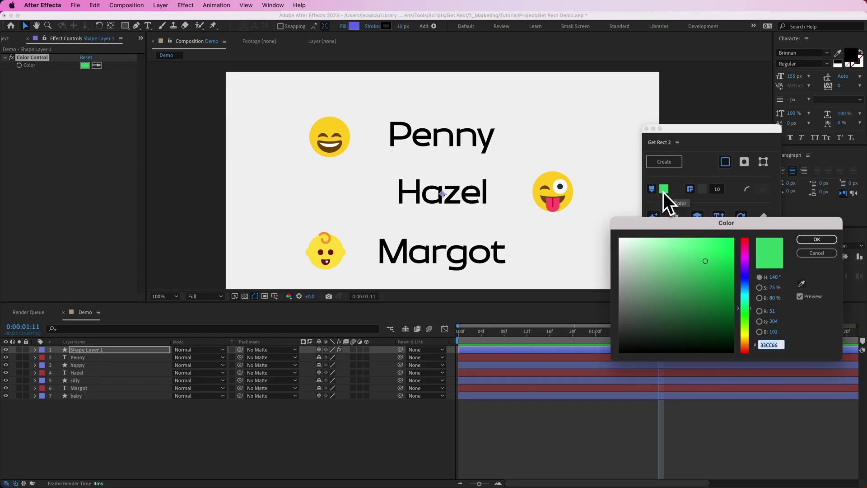
click(744, 274)
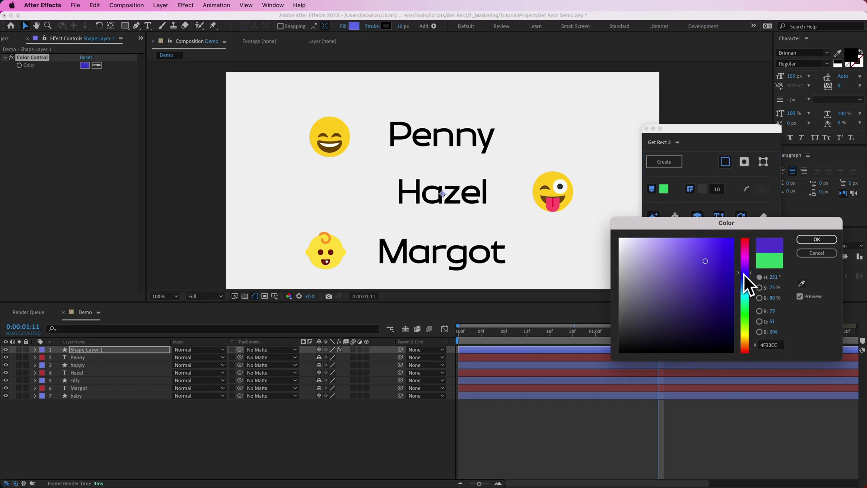
click(816, 254)
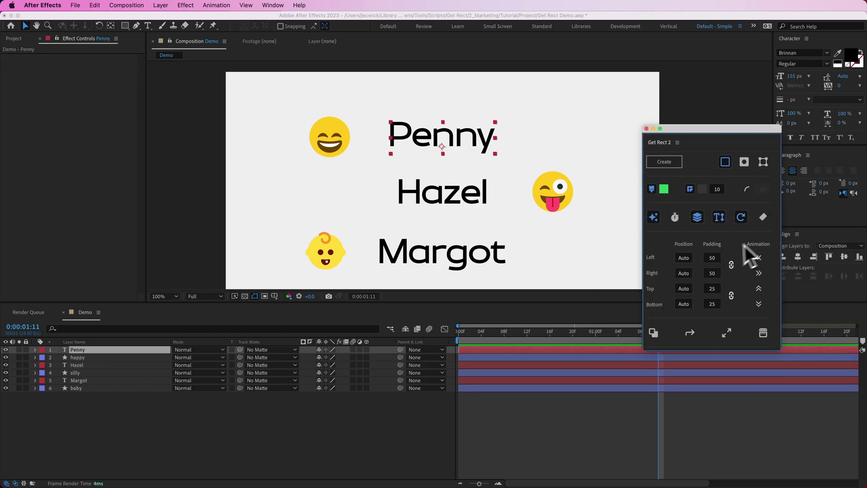
- Set the stroke width to 50, create a rectangle around the Penny text layer, and undo it
click(691, 192)
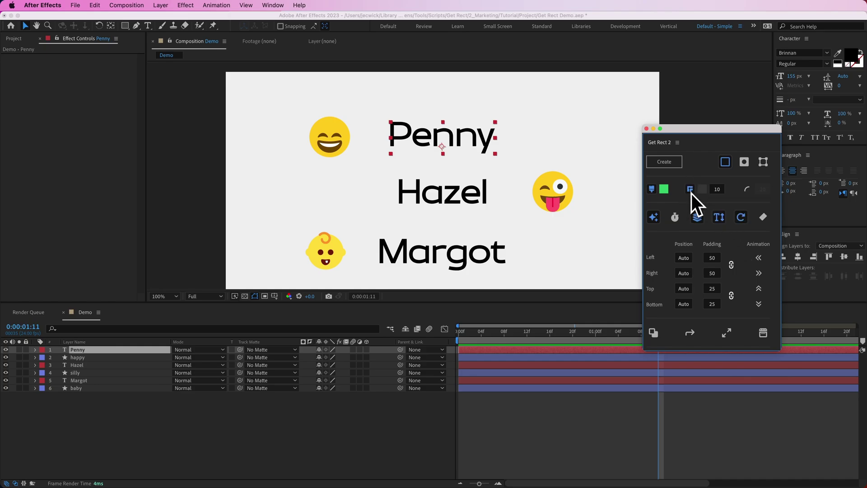
click(720, 191)
text(50)
click(676, 163)
key(super+z)
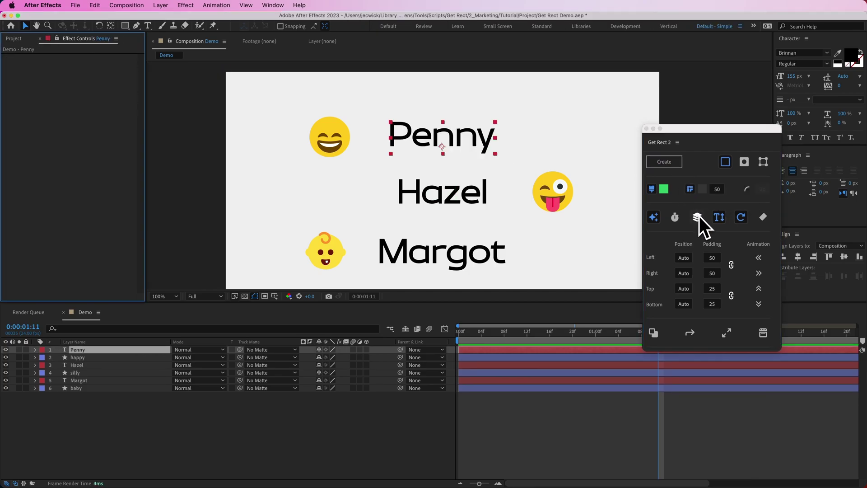
- Try different stroke alignments on new rectangles around the Penny text layer, undoing each one
click(675, 166)
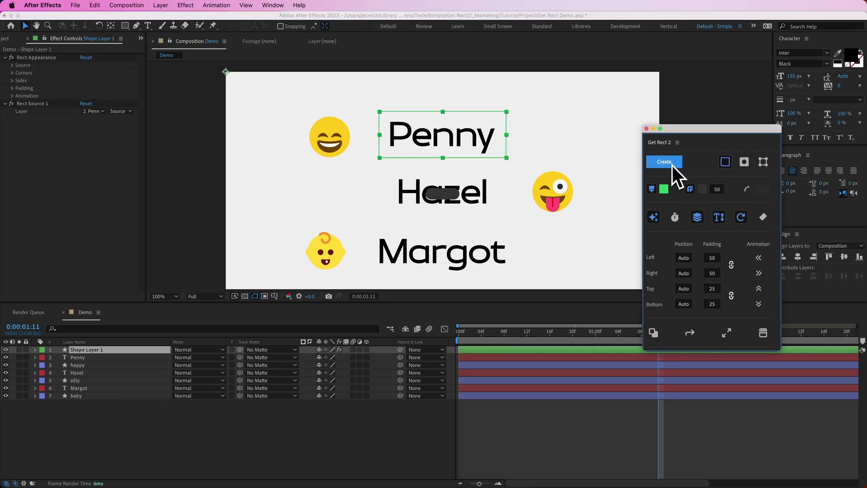
key(super+z)
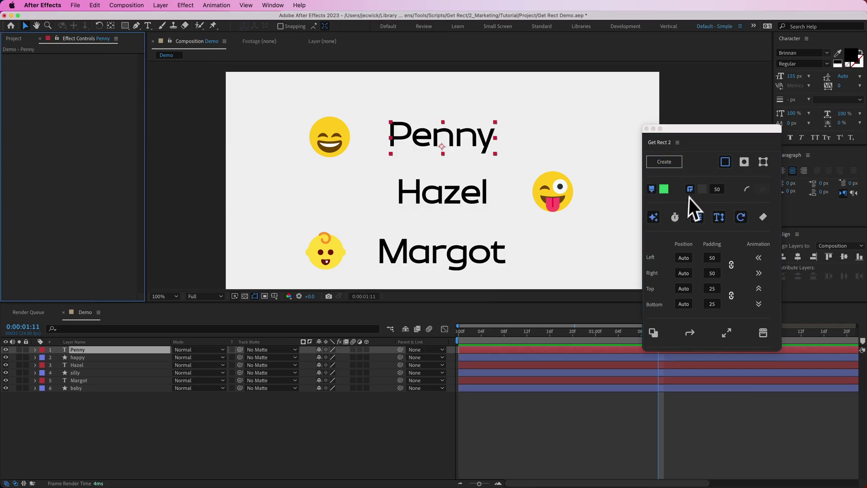
click(665, 167)
key(super+z)
click(670, 169)
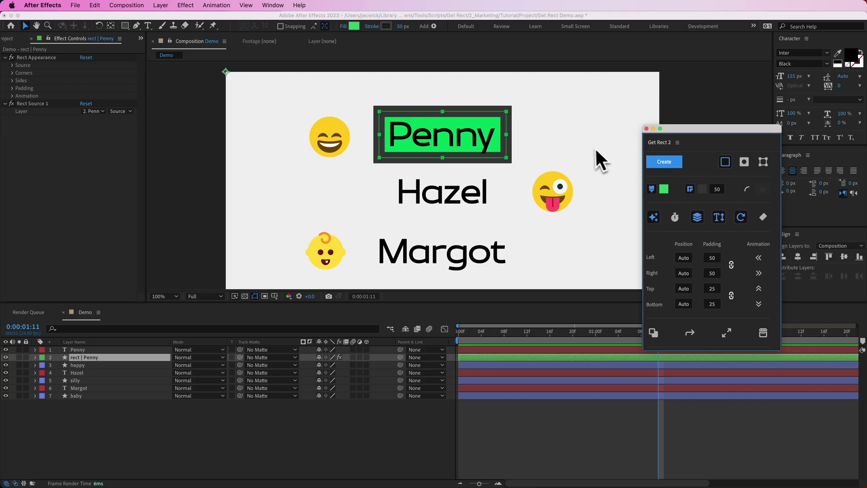
key(super+z)
- With the stroke width at 10, enable rounded corners of 50, create a rectangle around the Penny text layer, and undo it
click(747, 190)
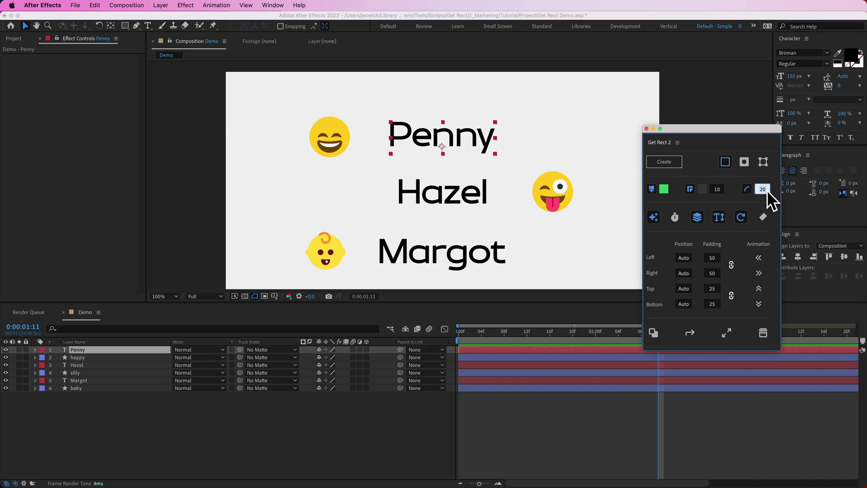
text(50)
click(673, 162)
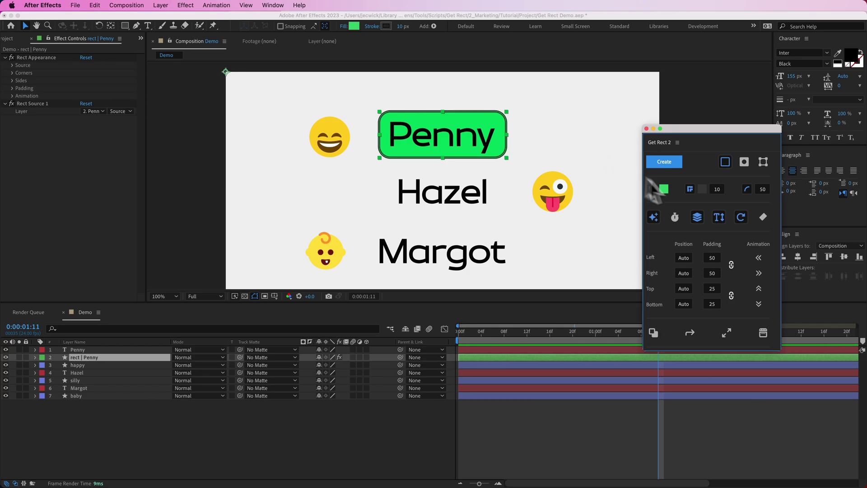
key(super+z)
- Try concave and beveled corner styles on new rectangles around the Penny text layer, undoing each one
click(748, 191)
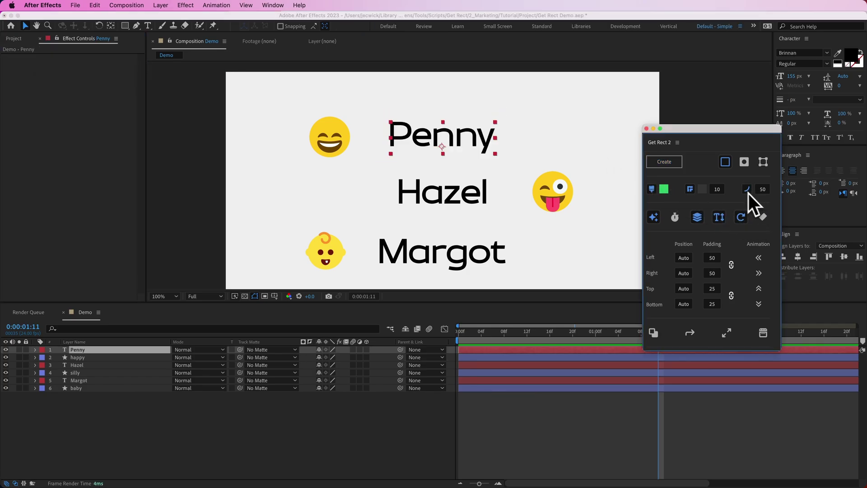
click(666, 161)
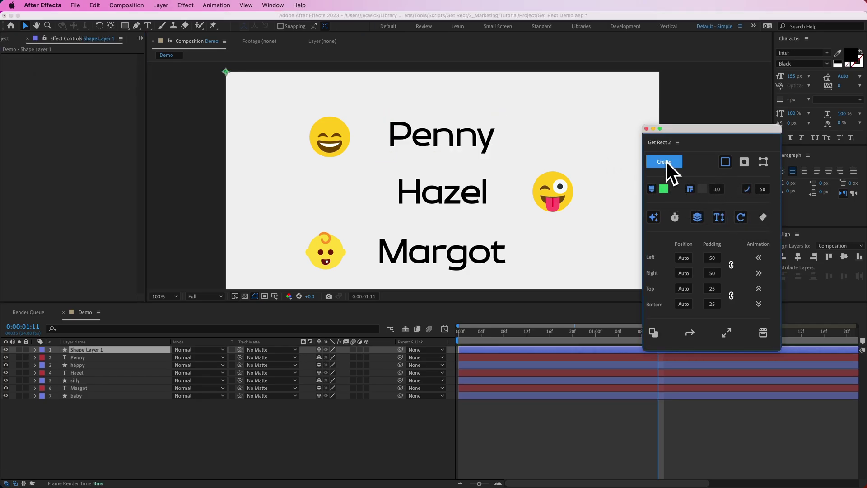
key(super+z)
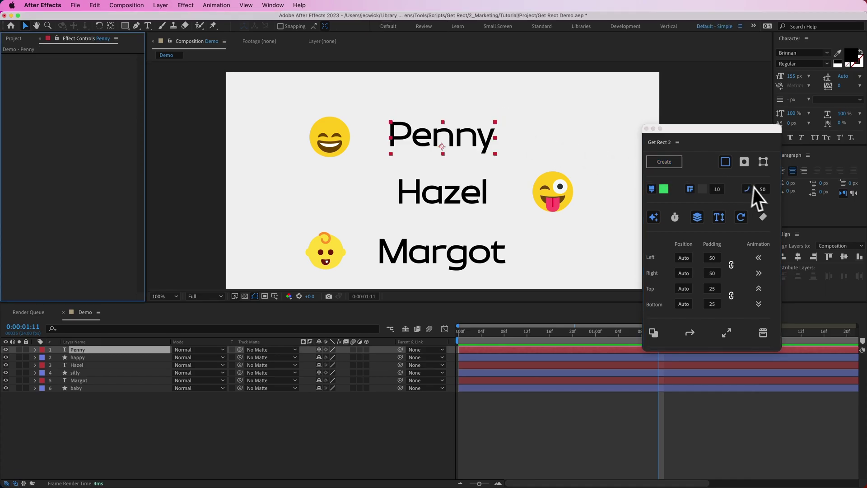
click(665, 164)
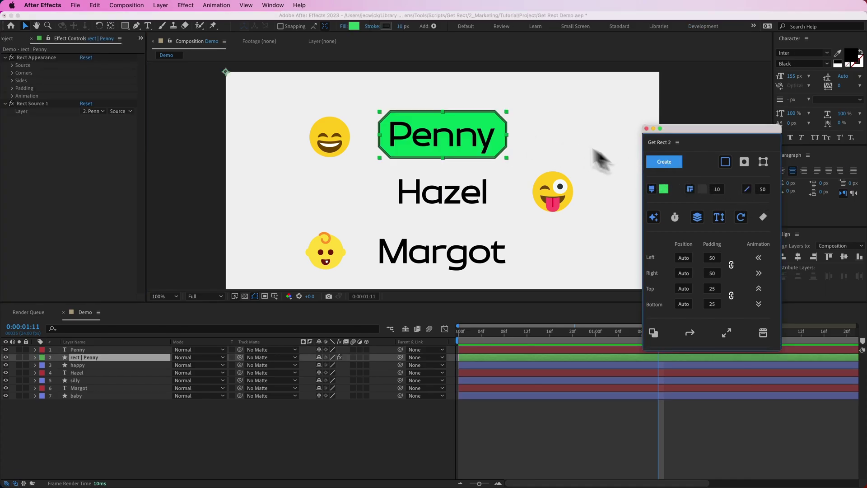
key(super+z)
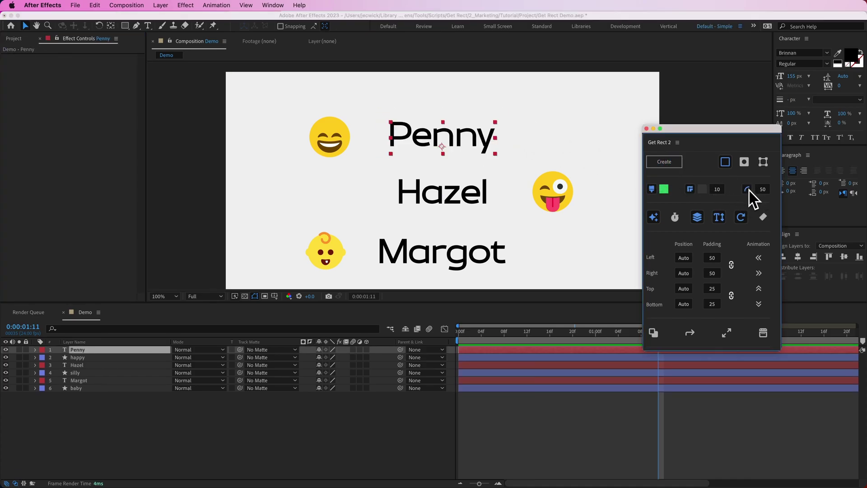
- Create a rectangle with rounded corners of 50 around the Penny text layer
click(665, 161)
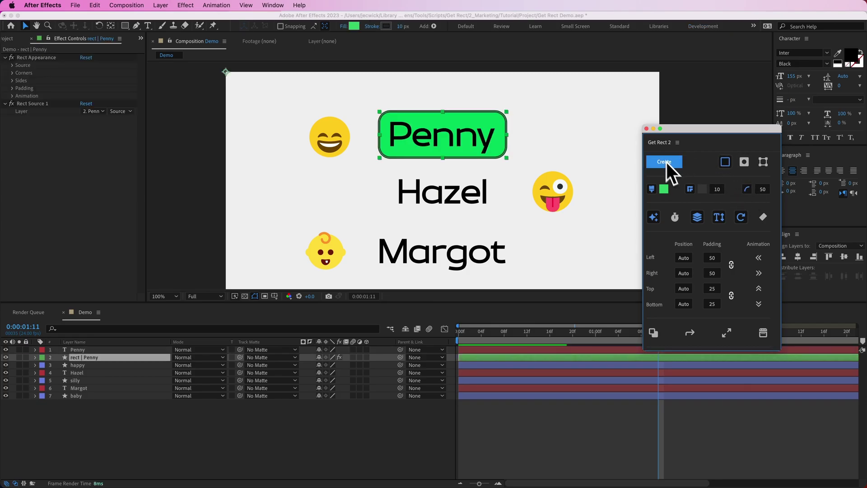
- Enable independent corners in the corner settings of the rectangle around the Penny text
click(14, 73)
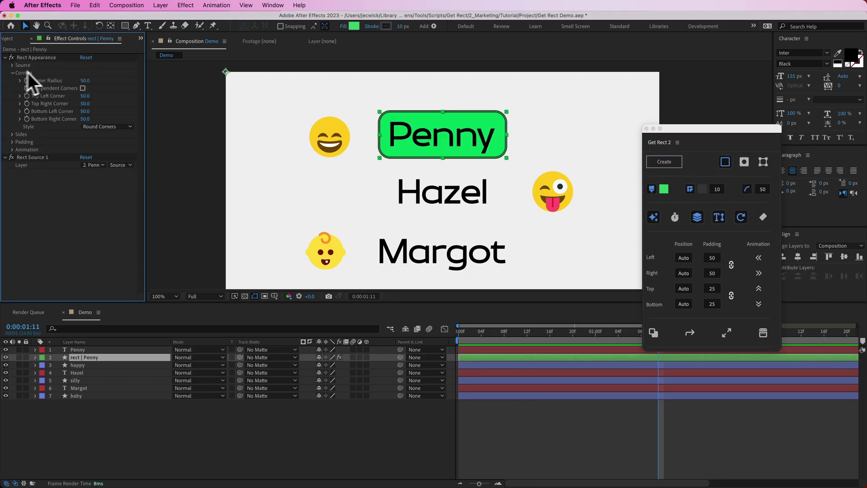
click(82, 89)
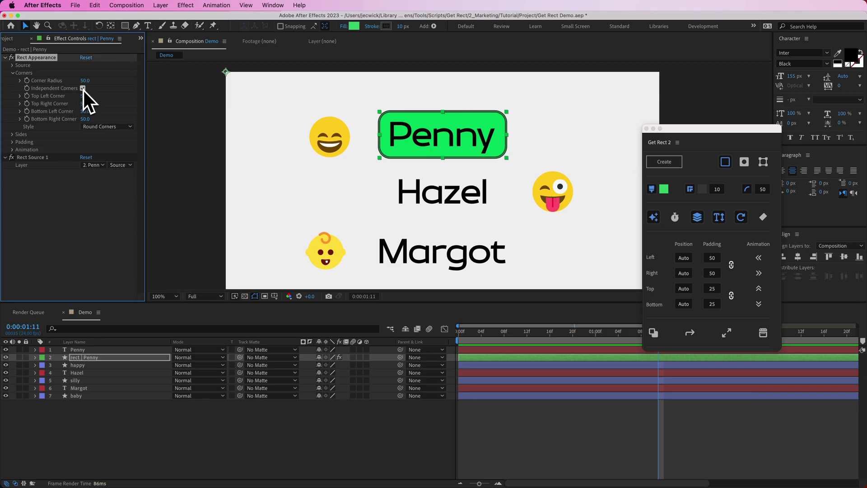
click(67, 178)
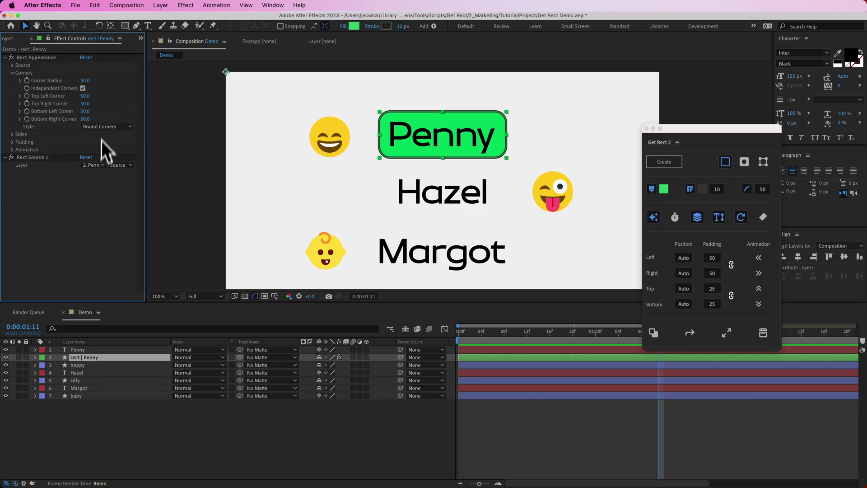
- Set the rectangle's top left, top right, bottom left and bottom right corner radii to 0
click(89, 96)
text(0)
key(Tab)
text(0)
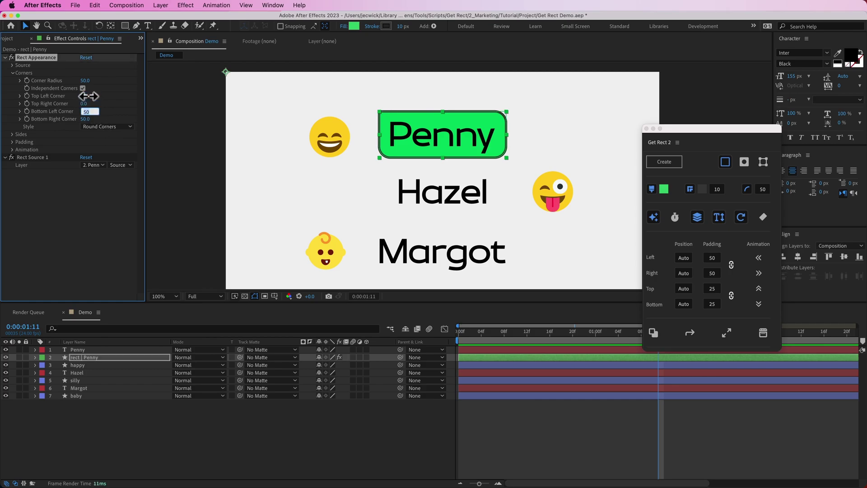
key(Tab)
text(0)
key(Tab)
text(0)
key(Return)
- Raise the rectangle's top right corner radius to 105.2 and change its corner style to Bevel Corners
drag(91, 108, 115, 120)
click(111, 127)
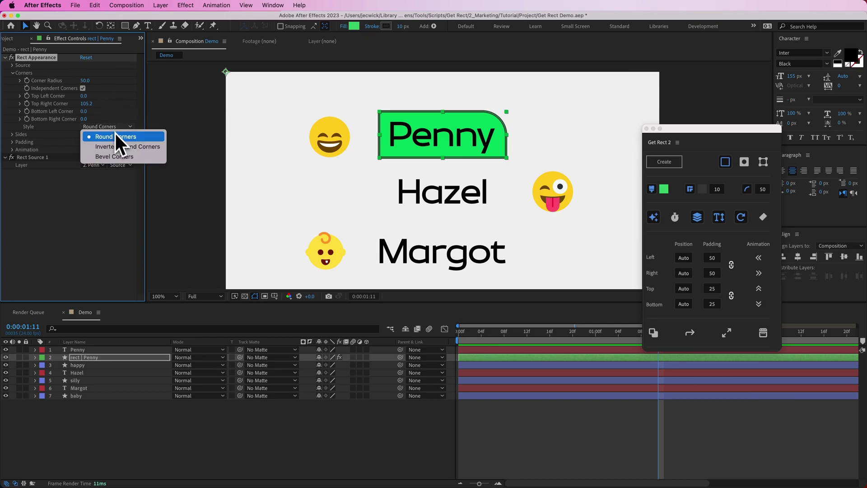
click(124, 156)
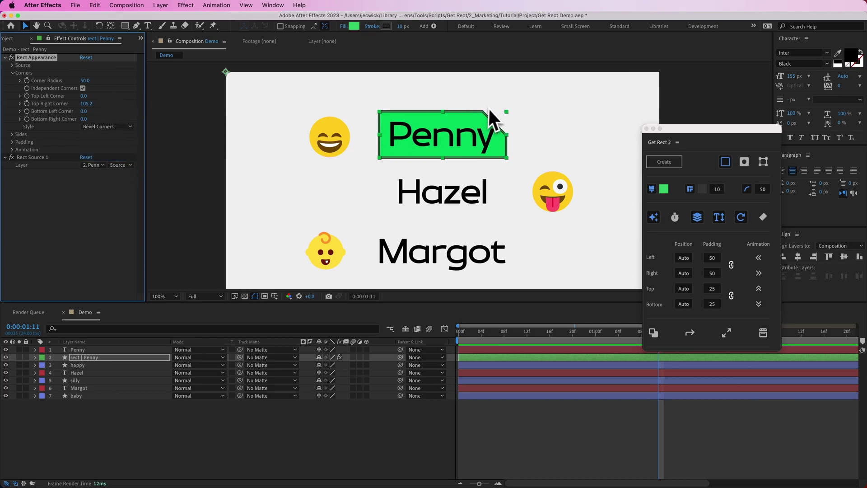
- Replace the beveled rectangle with an auto-sizing one with corners of 20, try moving the Penny text, and undo the move
key(Delete)
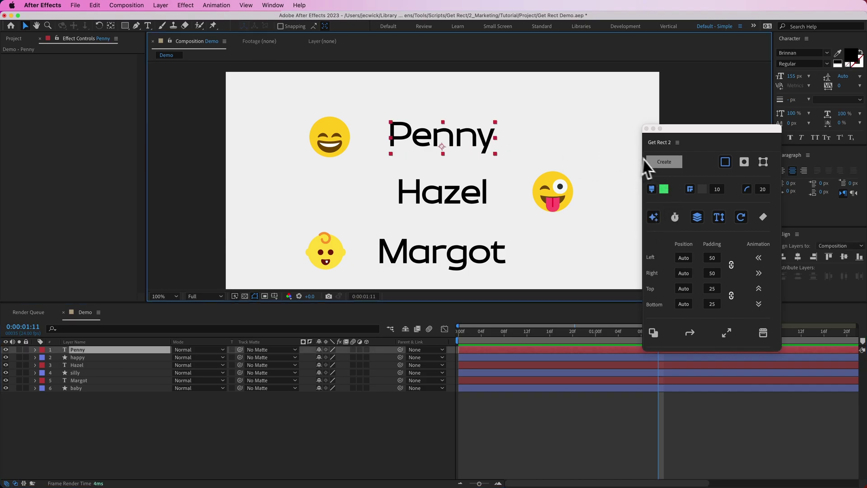
click(662, 162)
drag(494, 136, 528, 166)
key(super+z)
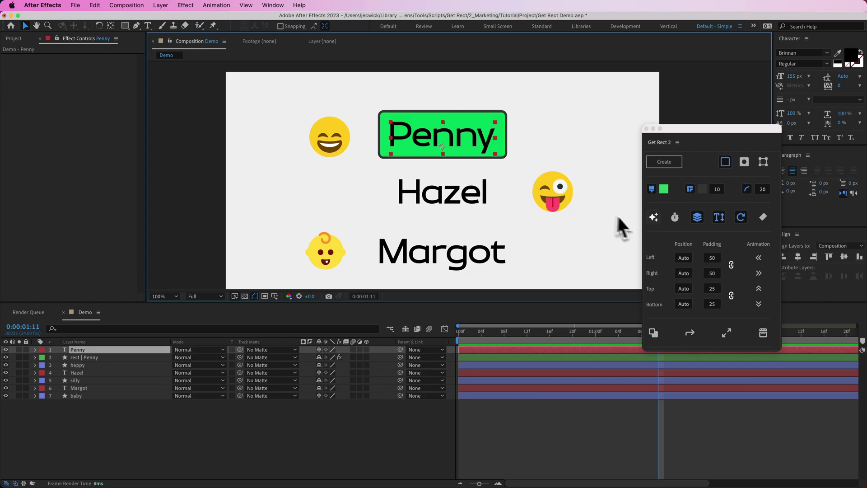
- Switch off automatic sizing, create a static rectangle around the Penny text, and move the text away from it
click(657, 219)
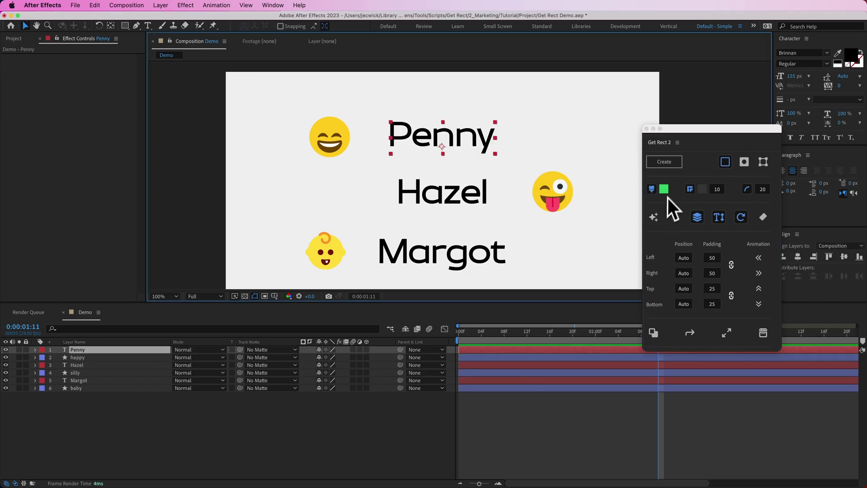
click(665, 166)
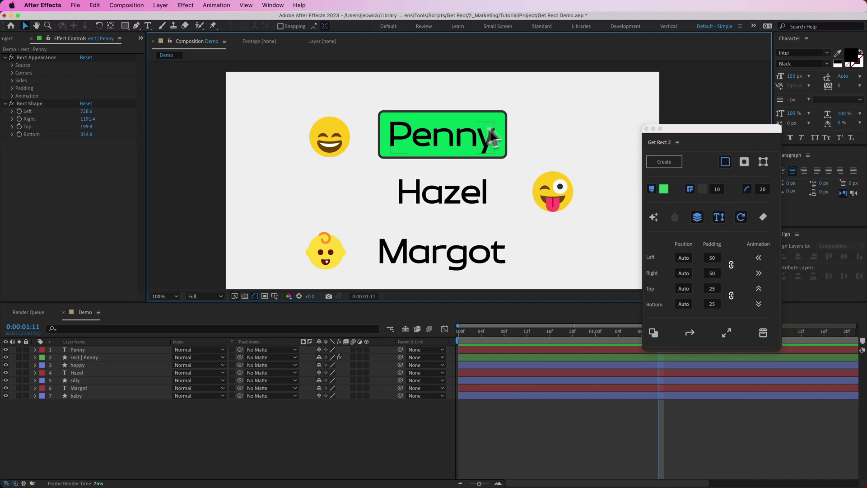
mouse_move(495, 138)
mouse_down()
mouse_move(515, 160)
mouse_move(545, 123)
mouse_move(454, 154)
mouse_move(504, 150)
mouse_up()
- Widen the static rectangle by setting its Rect Shape values to Left 684.6 and Right 1266.4
click(590, 358)
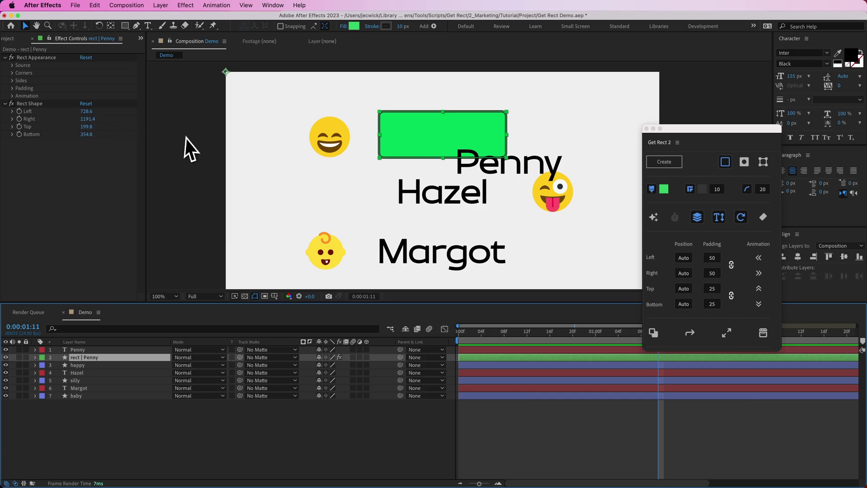
click(127, 148)
mouse_move(88, 113)
mouse_down()
mouse_move(265, 141)
mouse_move(81, 120)
mouse_move(97, 120)
mouse_up()
click(112, 167)
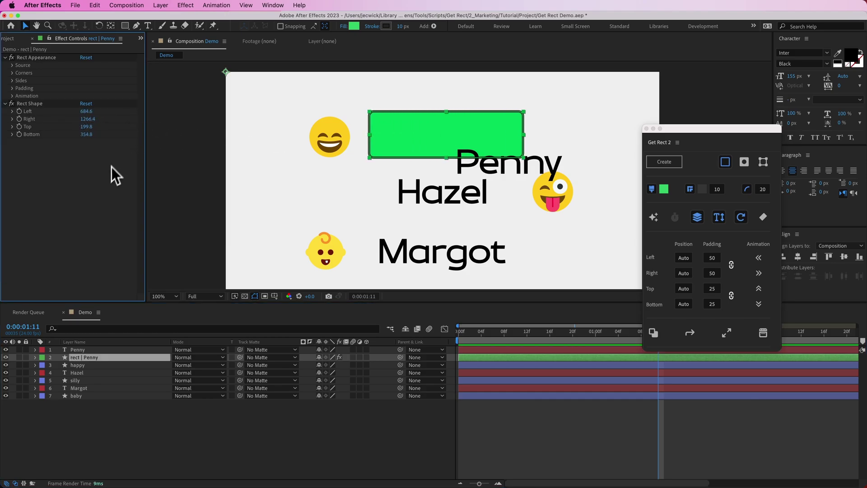
click(34, 61)
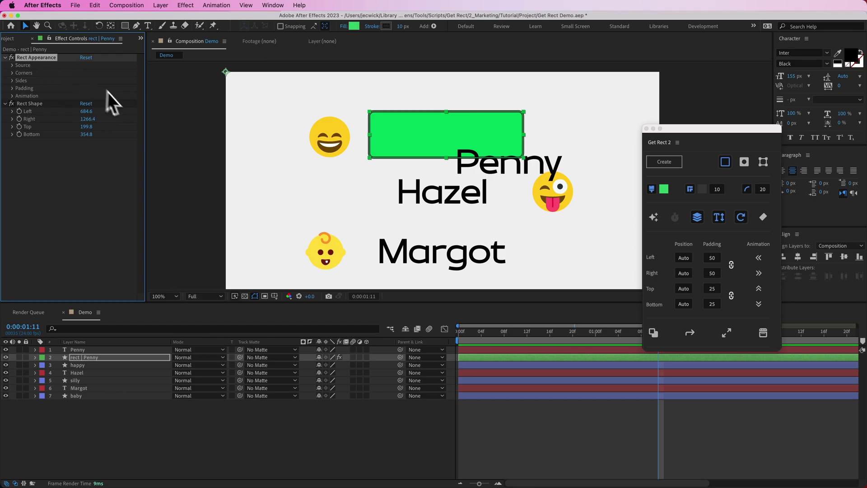
click(64, 121)
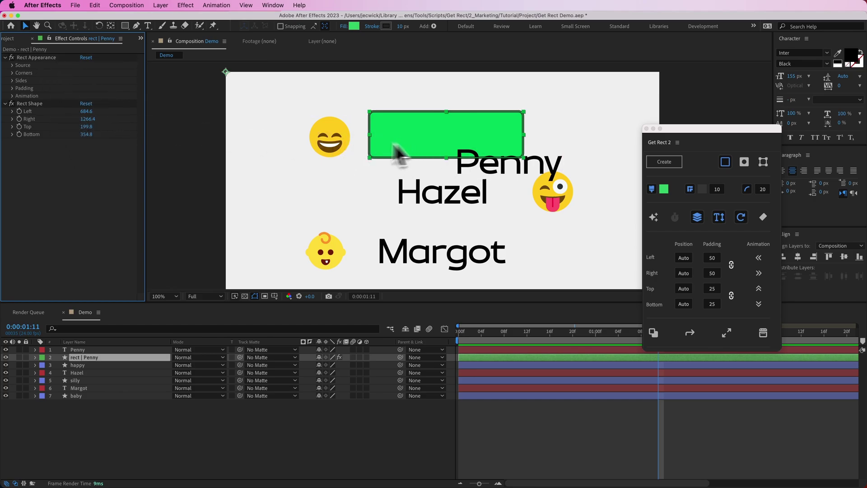
- Switch automatic sizing back on, enable Custom Time, and create a rectangle around the Penny text at 0:00:01:00
click(655, 218)
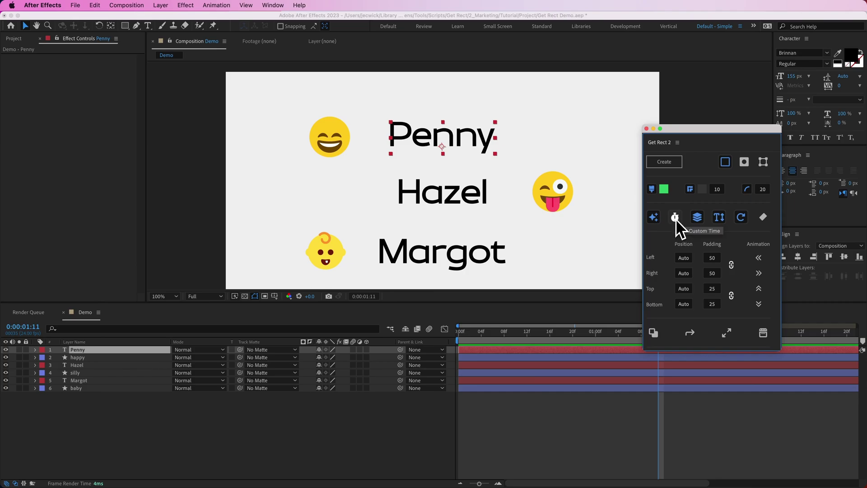
click(608, 339)
click(598, 335)
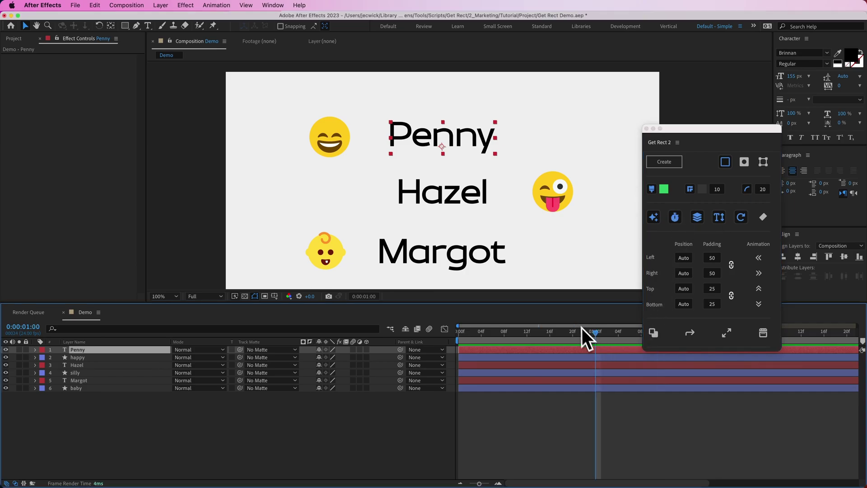
click(660, 167)
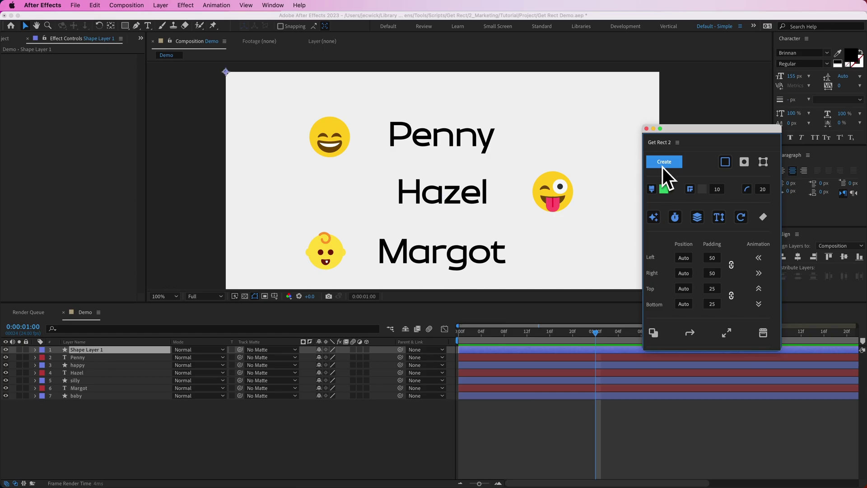
click(12, 65)
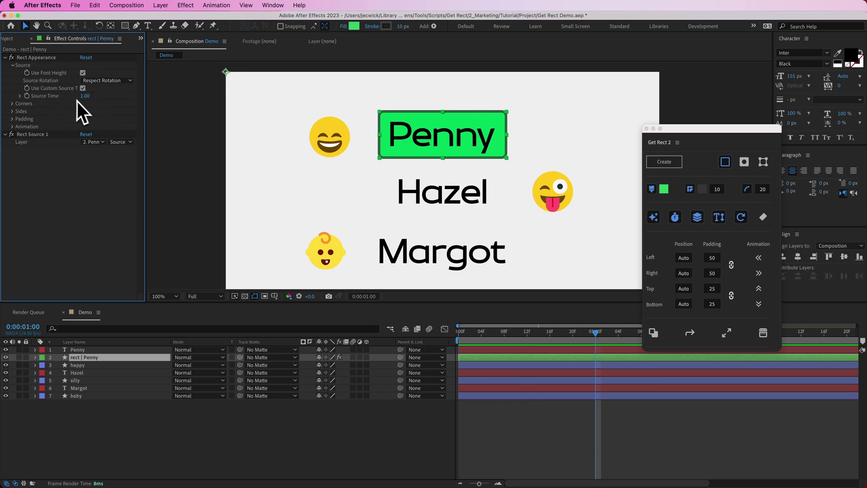
mouse_move(597, 333)
mouse_down()
mouse_move(580, 335)
mouse_move(597, 335)
mouse_up()
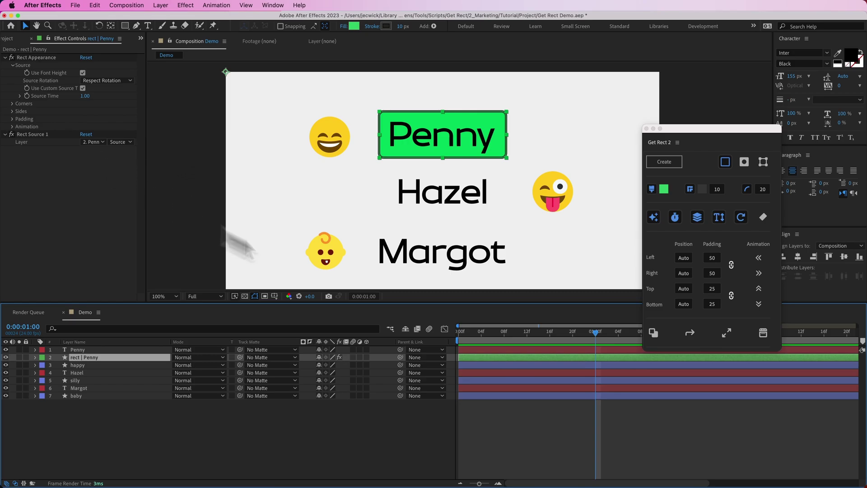
- Keyframe the Penny text's position from 0:00:01:00 to X 1489.8, Y 631.0 at 0:00:01:22, and scrub through the motion
click(542, 351)
key(u)
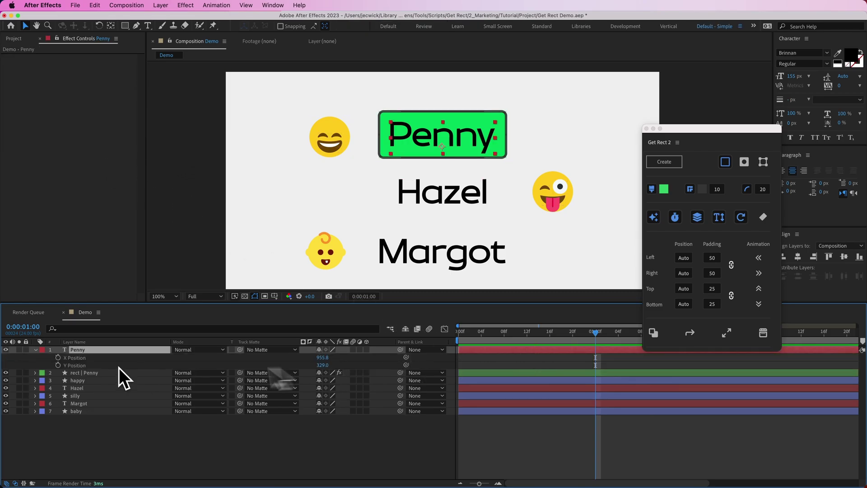
click(516, 437)
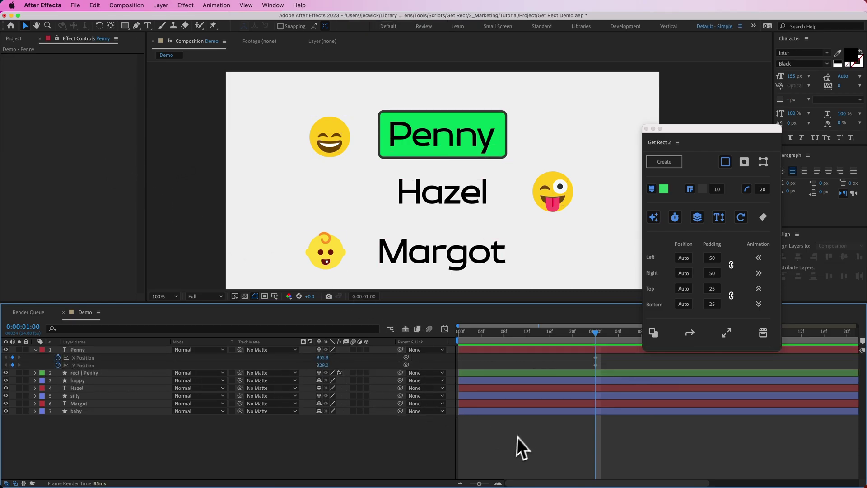
drag(708, 356, 722, 357)
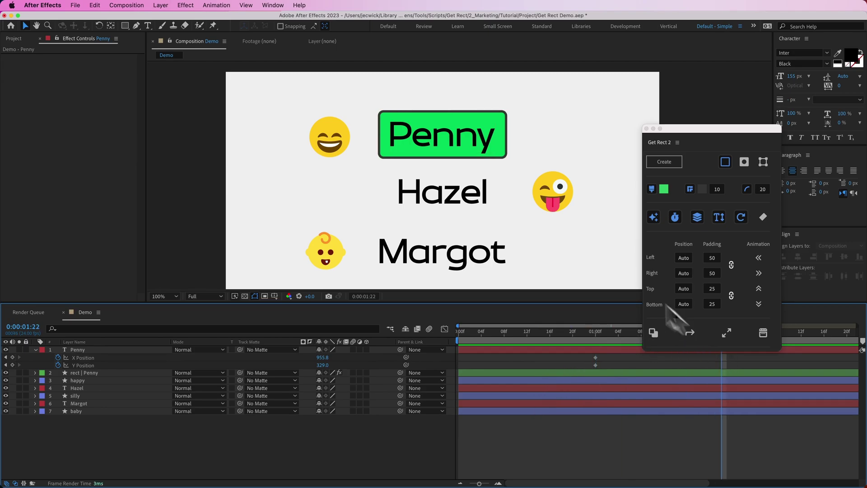
drag(445, 138, 565, 209)
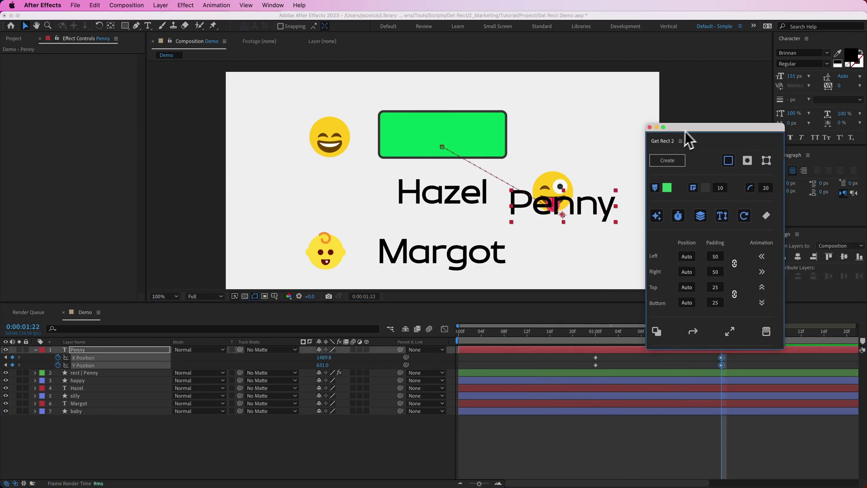
drag(685, 130, 717, 100)
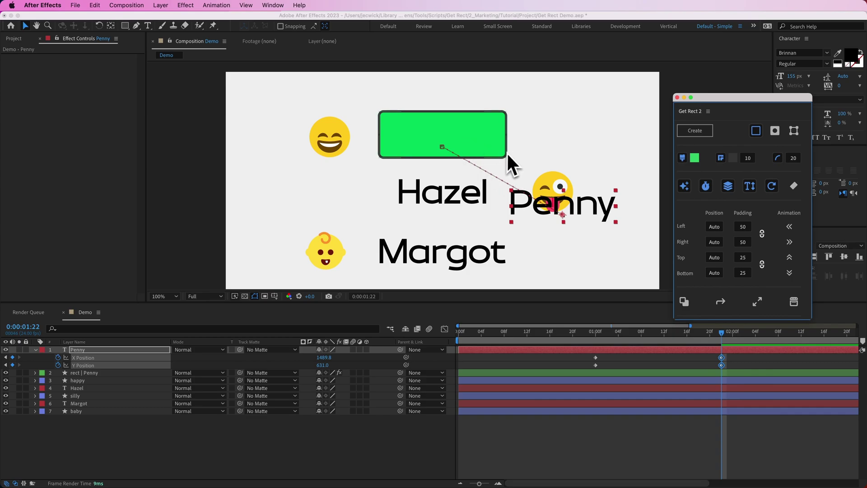
click(654, 360)
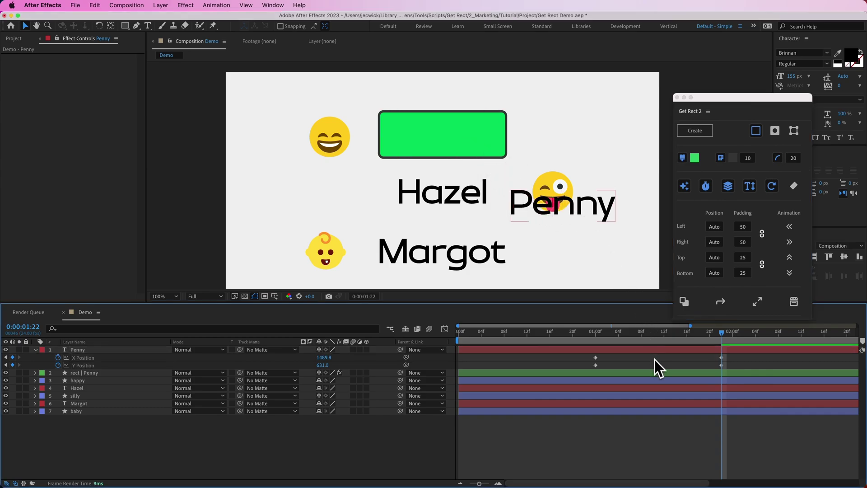
drag(646, 333, 604, 335)
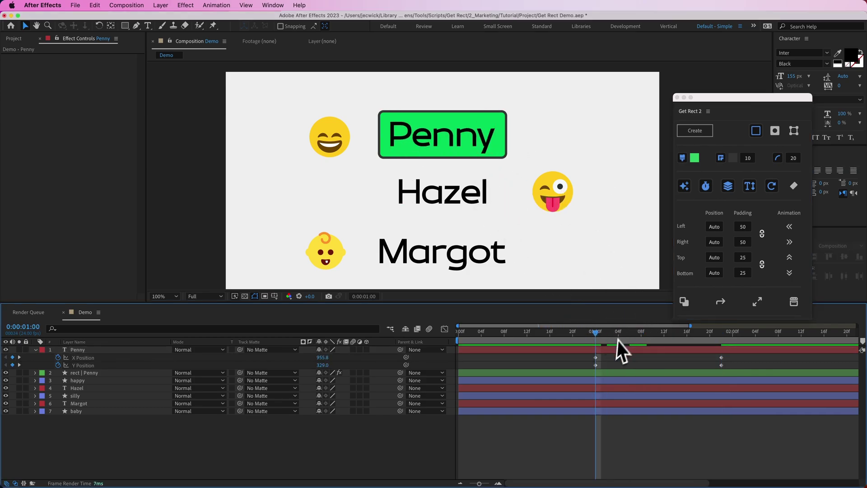
click(595, 350)
drag(478, 136, 490, 148)
- Try the expression time-value on the rectangle's Source Time, scrub the timeline to preview it, and undo the custom-time test
click(630, 372)
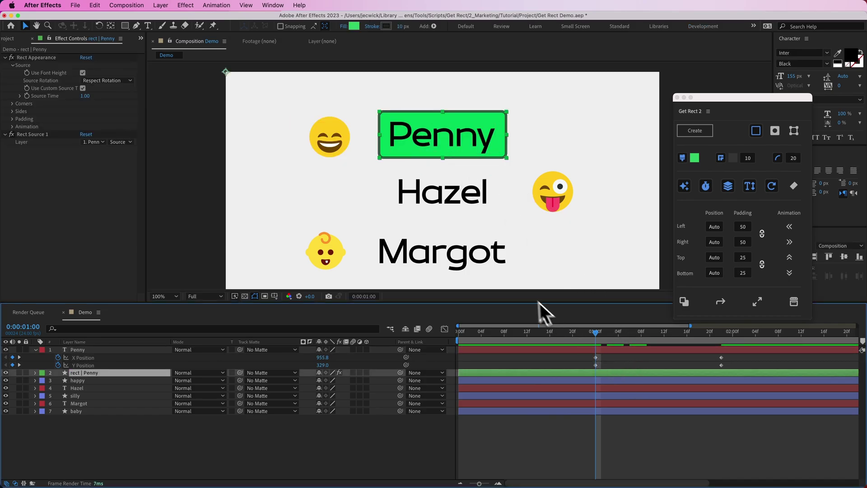
alt+click(28, 97)
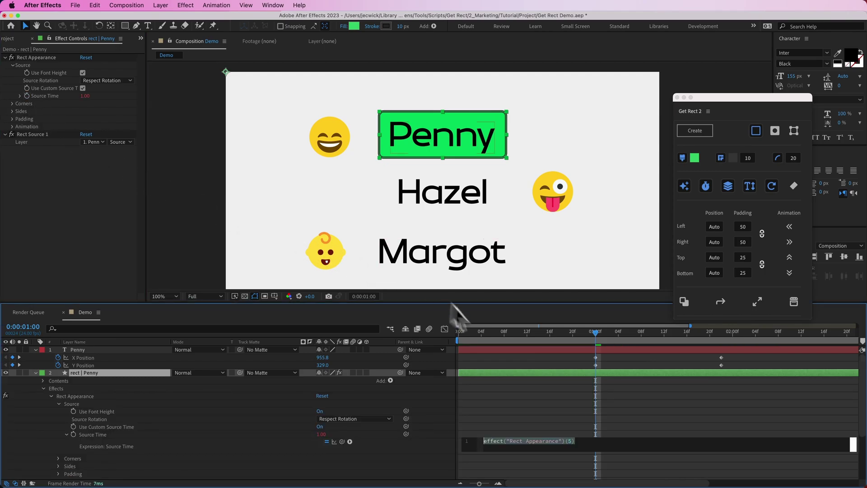
text(t)
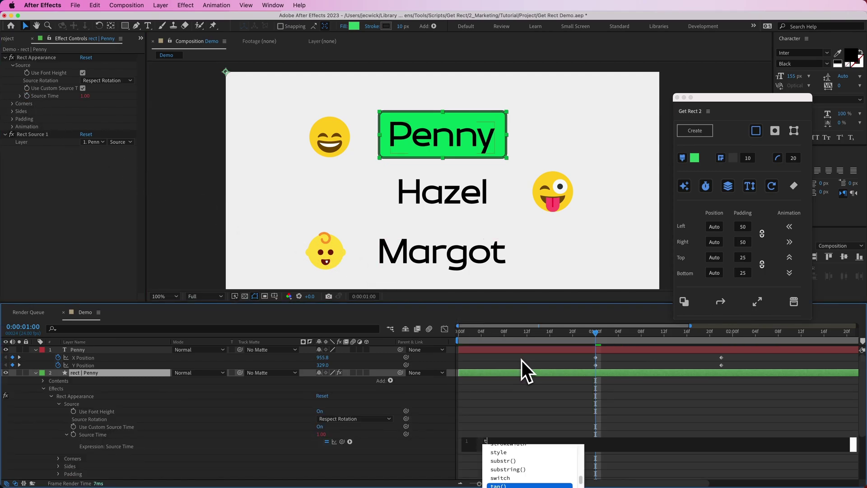
text(ime-value)
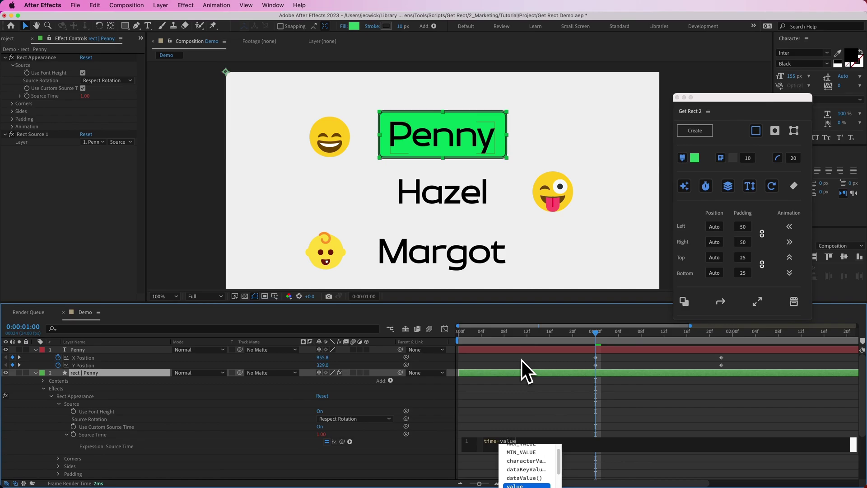
click(529, 381)
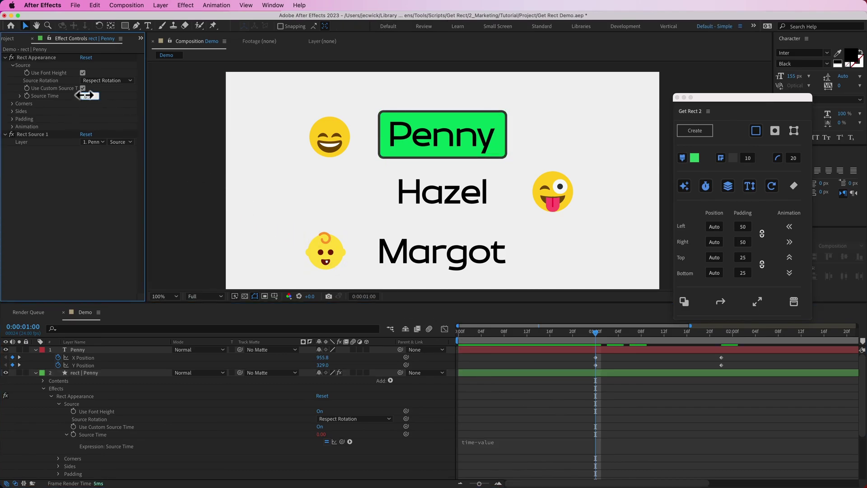
mouse_move(572, 352)
mouse_down()
mouse_move(732, 359)
mouse_move(584, 359)
mouse_up()
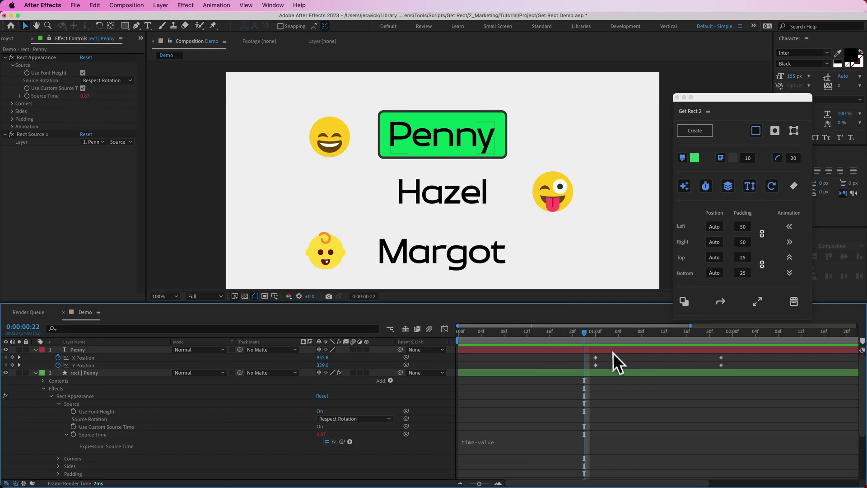
key(super+z)
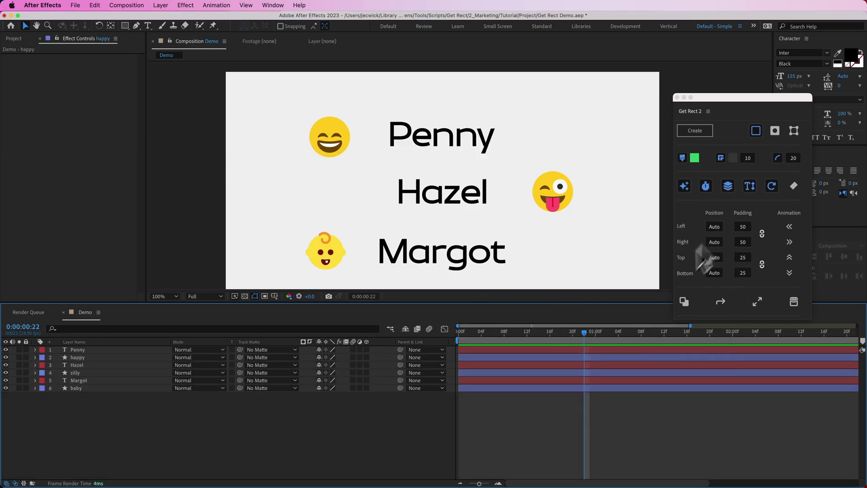
- Create one rectangle around all six text and emoji layers
click(616, 350)
shift+click(614, 388)
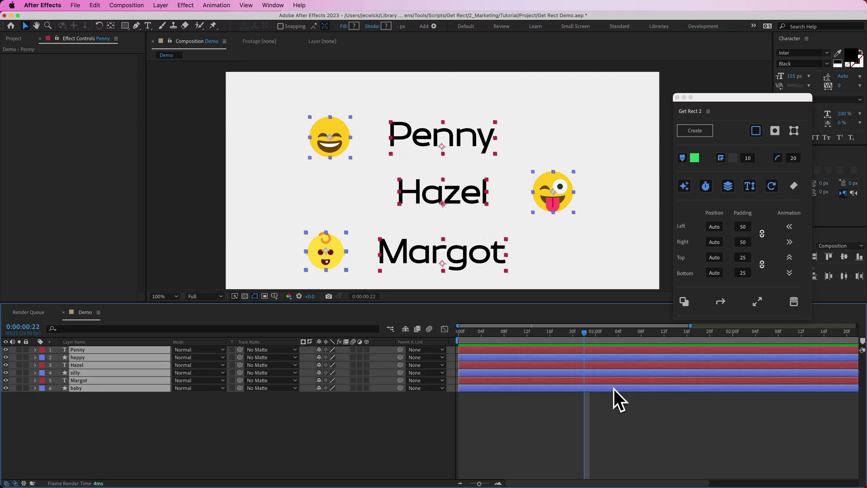
click(702, 133)
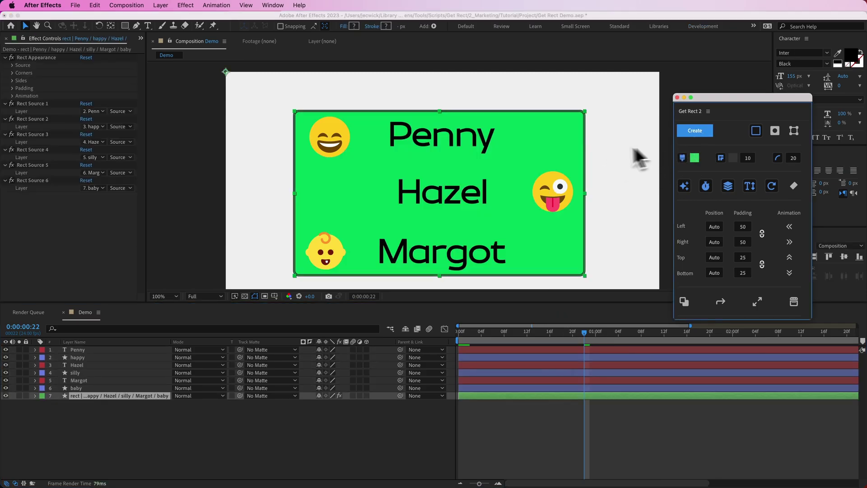
- Test the shared rectangle by moving the happy emoji and the Hazel text, and undo both moves
click(572, 100)
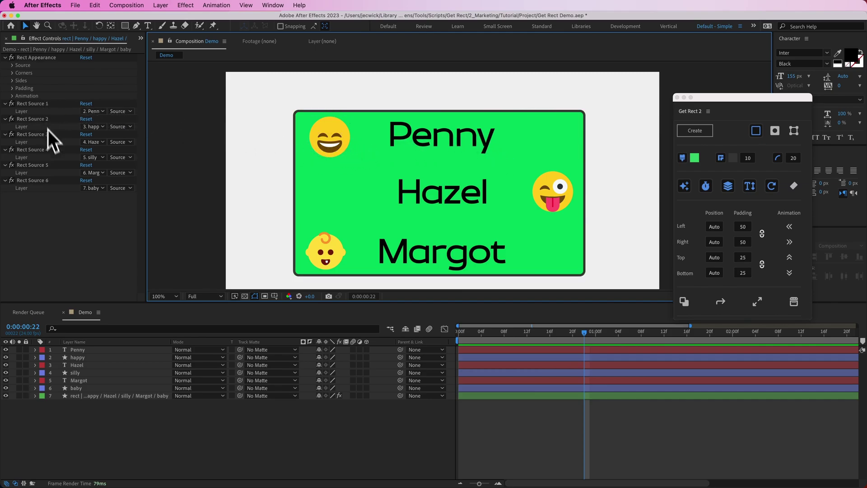
click(52, 204)
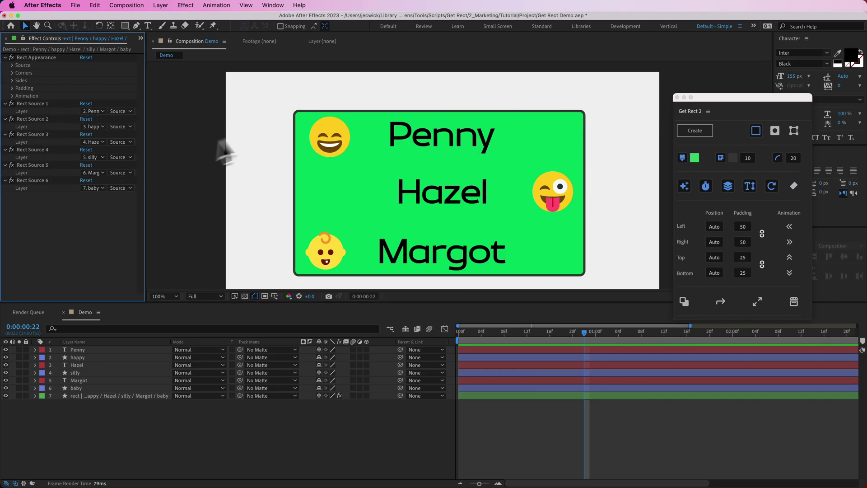
drag(316, 140, 344, 166)
drag(444, 200, 617, 226)
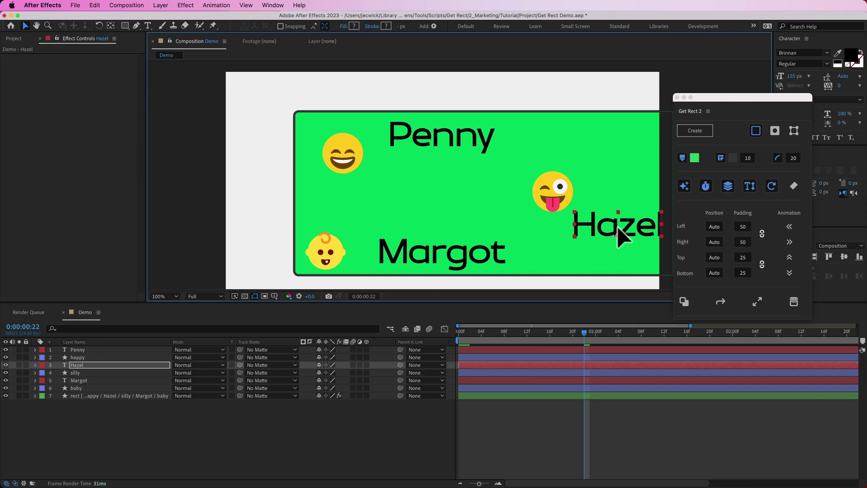
key(ctrl+z)
key(ctrl+z)
key(ctrl+z)
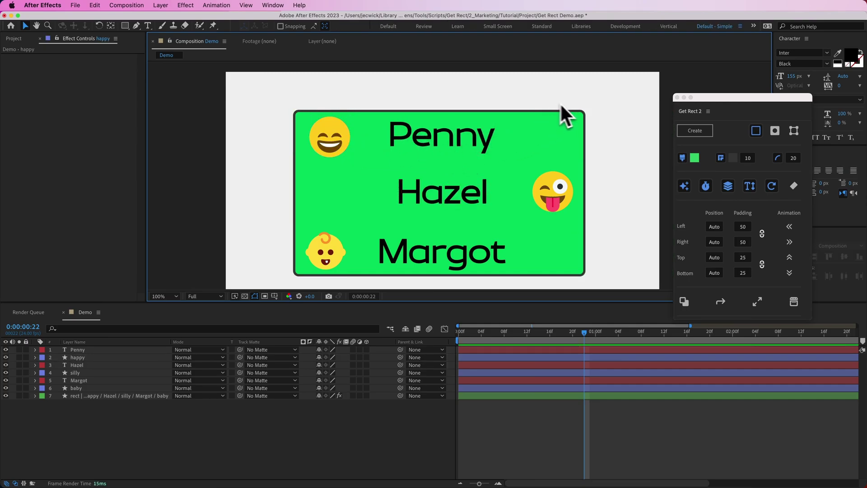
- Undo the shared rectangle, and with Multi-Source turned off try separate rectangles around all six layers
key(ctrl+z)
key(ctrl+z)
key(ctrl+z)
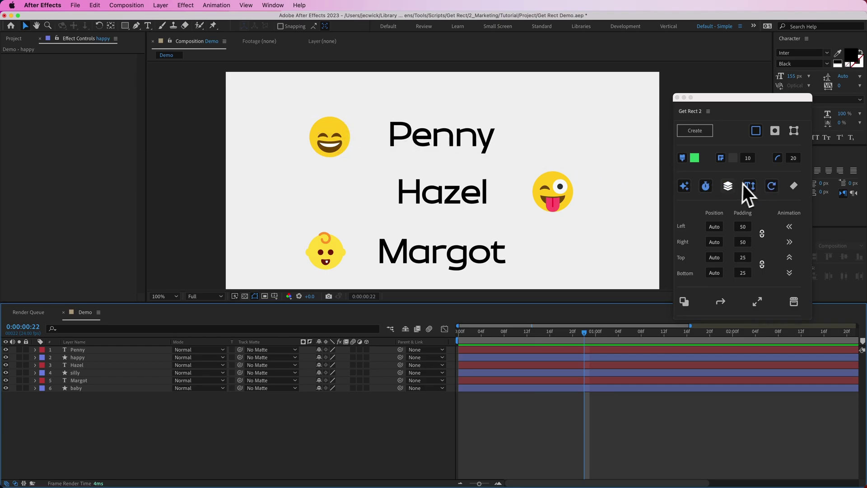
click(729, 185)
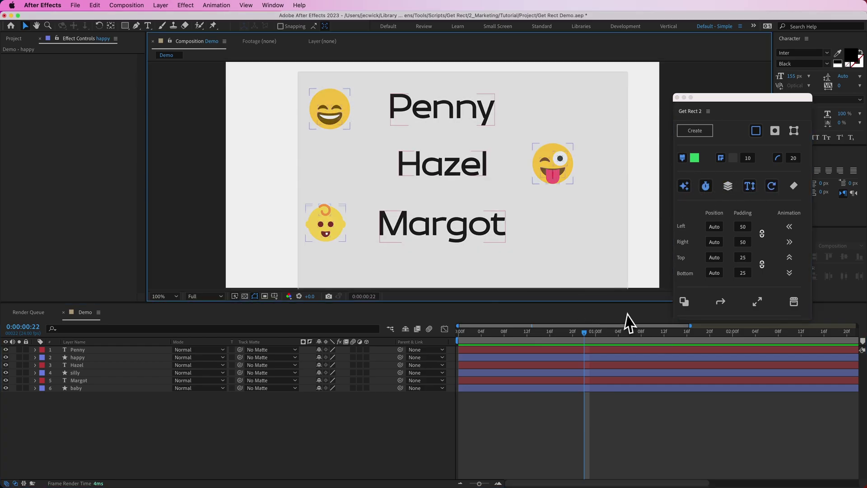
click(706, 134)
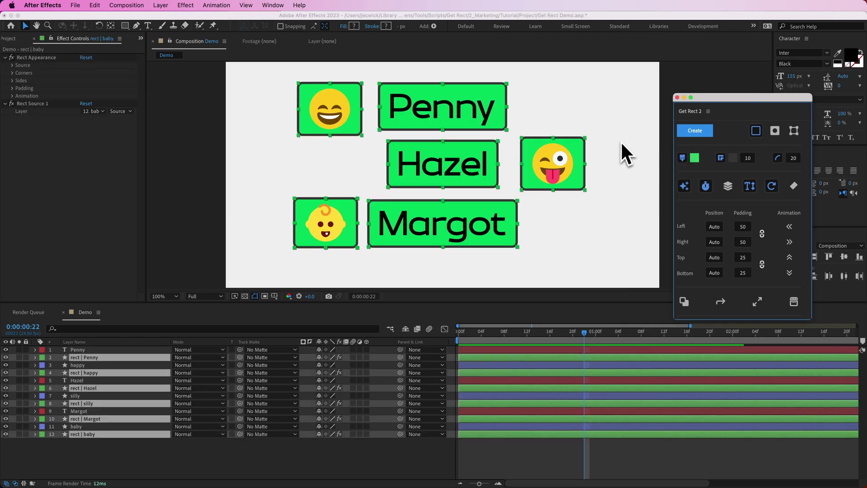
click(619, 139)
key(super+z)
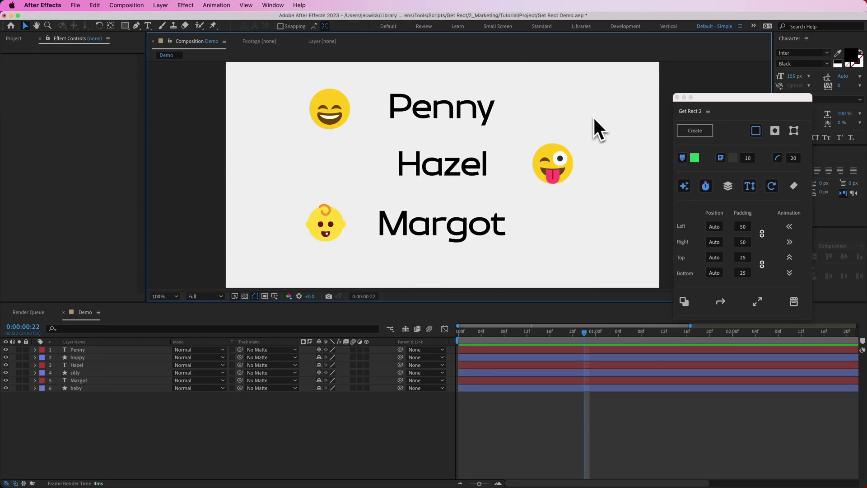
- Turn Font Height off and create separate rectangles around the Penny, Hazel and Margot texts
drag(507, 80, 466, 248)
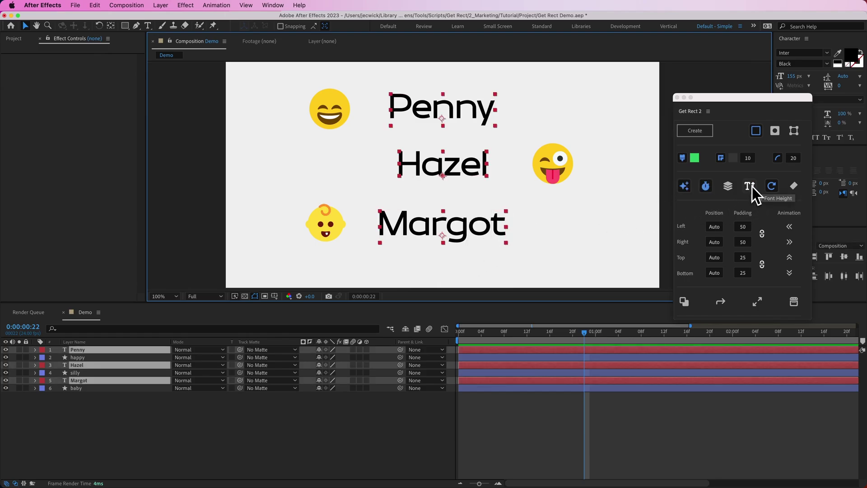
click(752, 186)
click(704, 132)
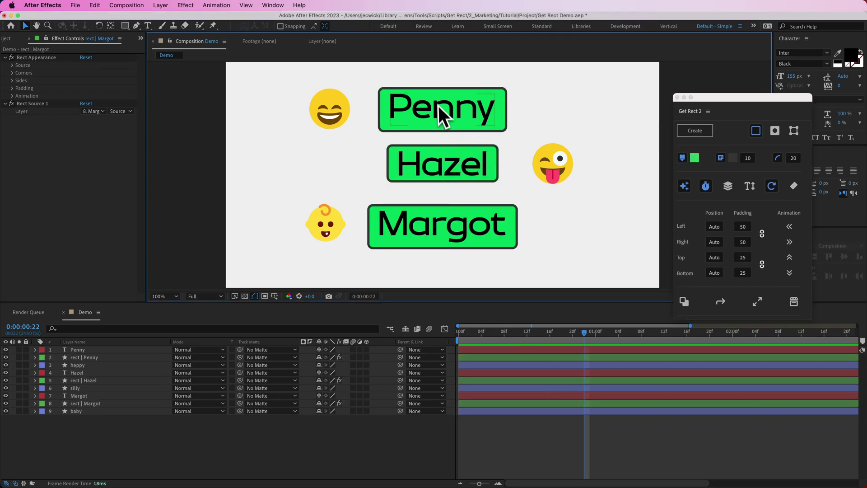
- Compare the bounds of the Penny, Hazel and Margot texts with the heights of their rectangles
click(424, 115)
click(465, 178)
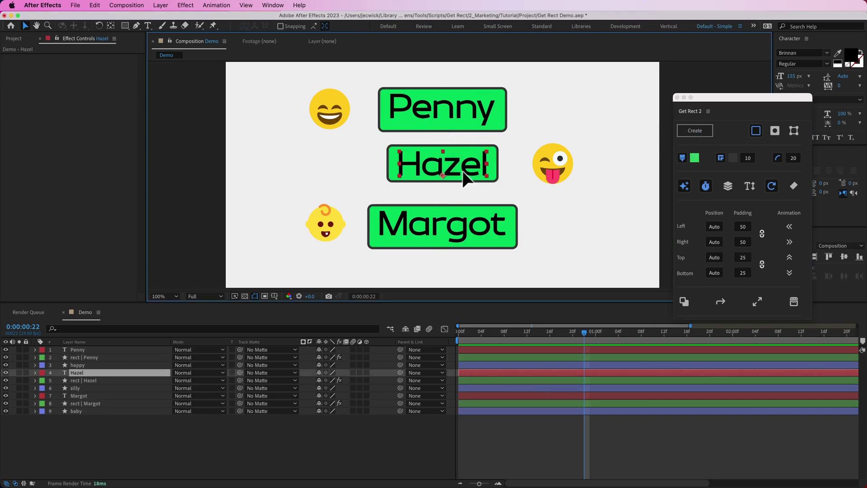
click(478, 223)
click(520, 154)
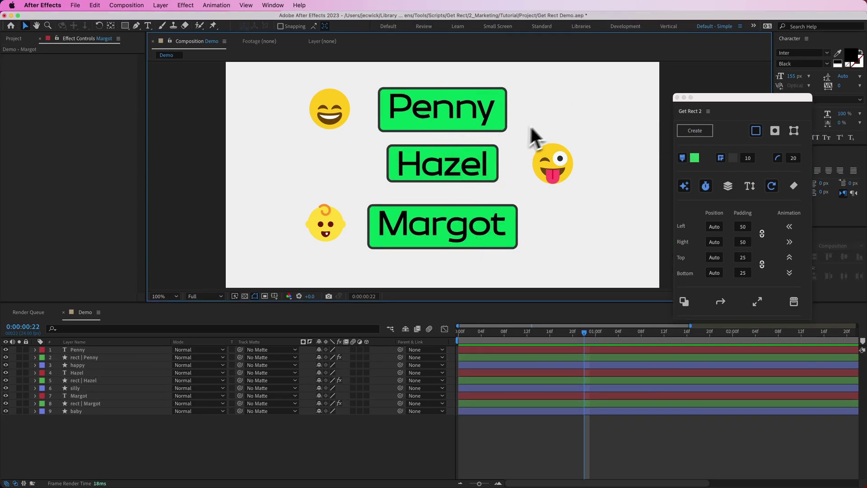
click(490, 120)
click(502, 140)
click(462, 172)
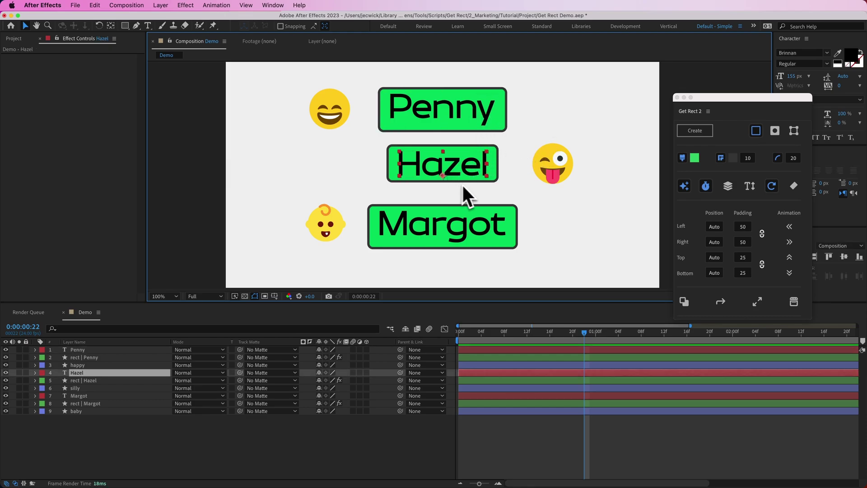
click(457, 227)
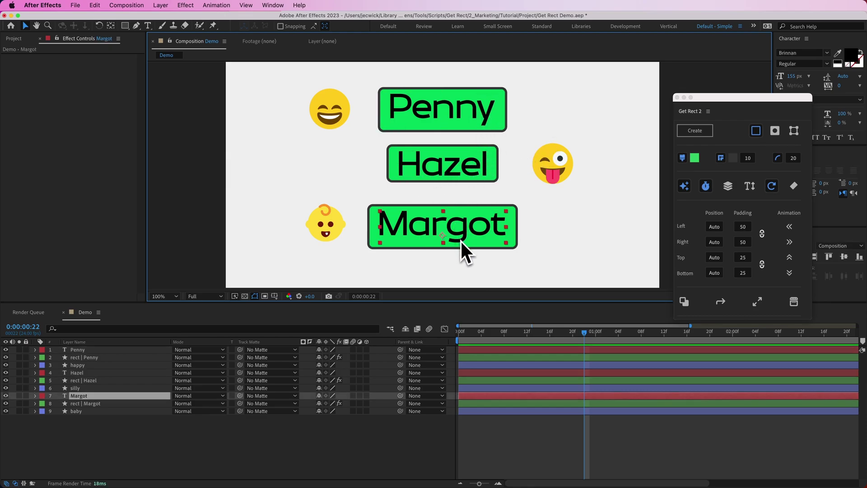
click(484, 128)
click(525, 131)
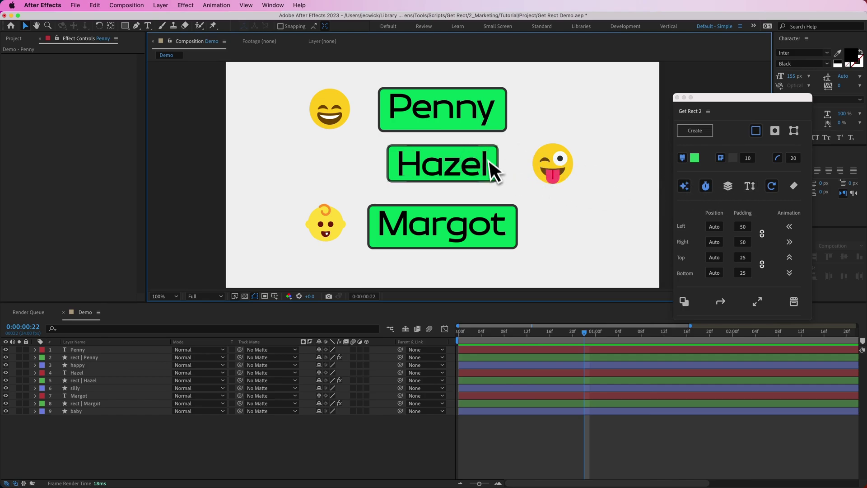
- Try the three text rectangles again with Font Height back on, and reveal the Margot rectangle's Source settings
key(super+z)
click(750, 187)
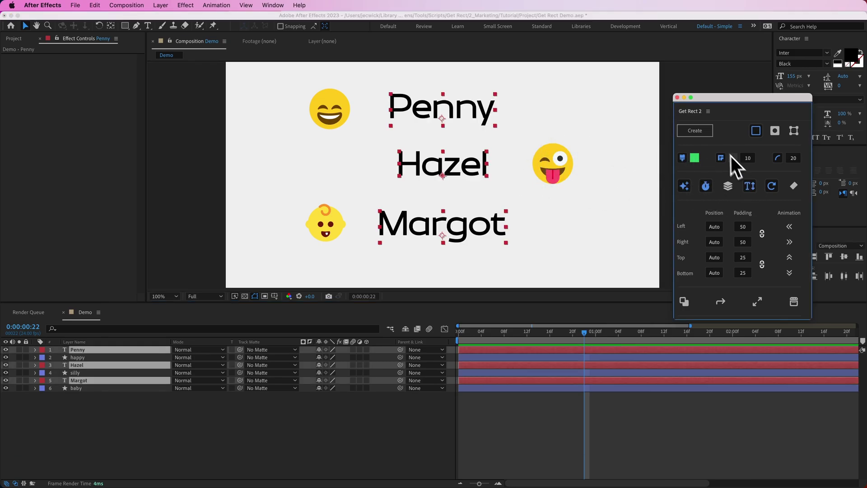
click(705, 132)
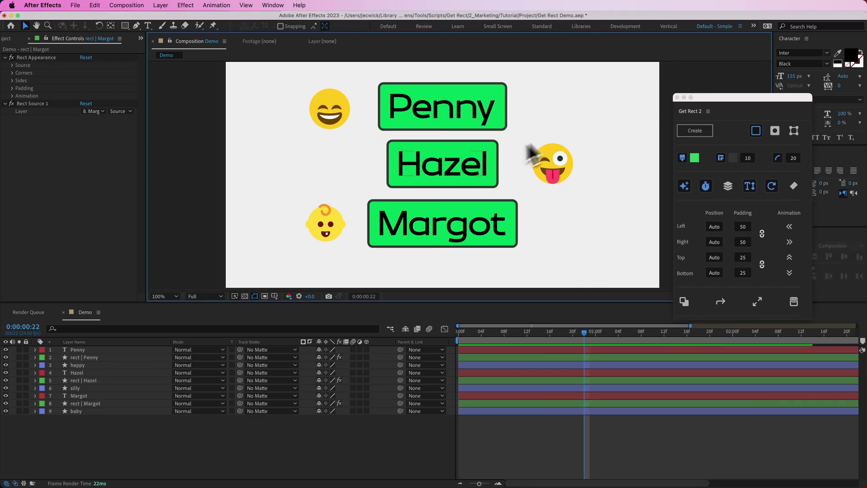
click(12, 65)
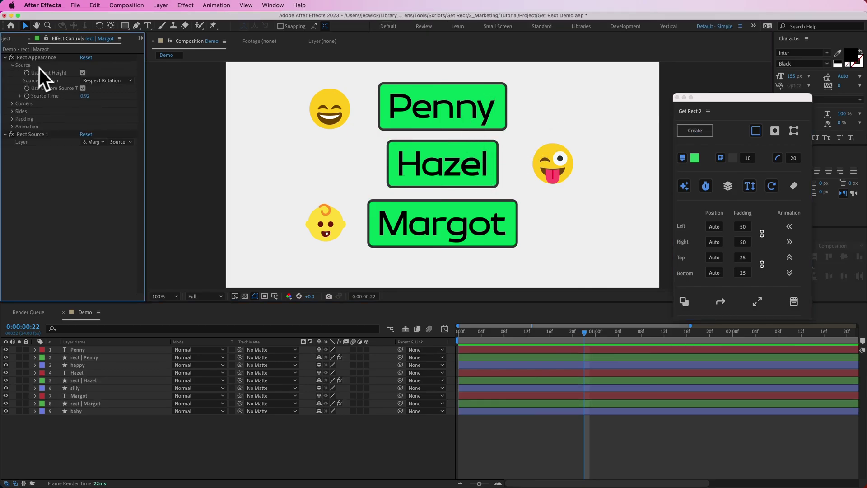
key(super+z)
- Create a rectangle around the Hazel text and rotate the text to 42°
click(492, 163)
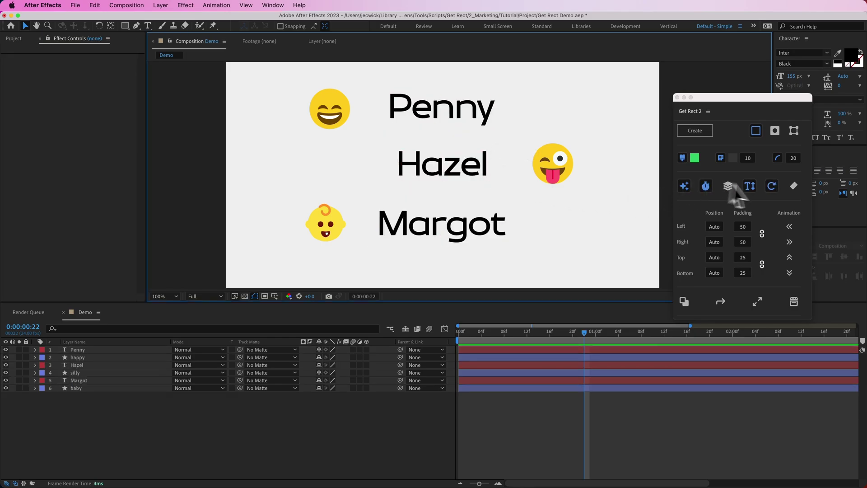
click(477, 171)
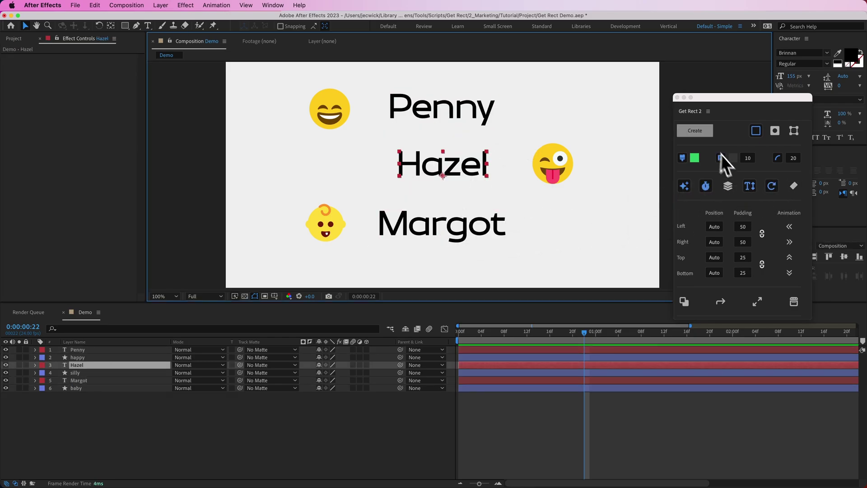
click(695, 130)
click(113, 365)
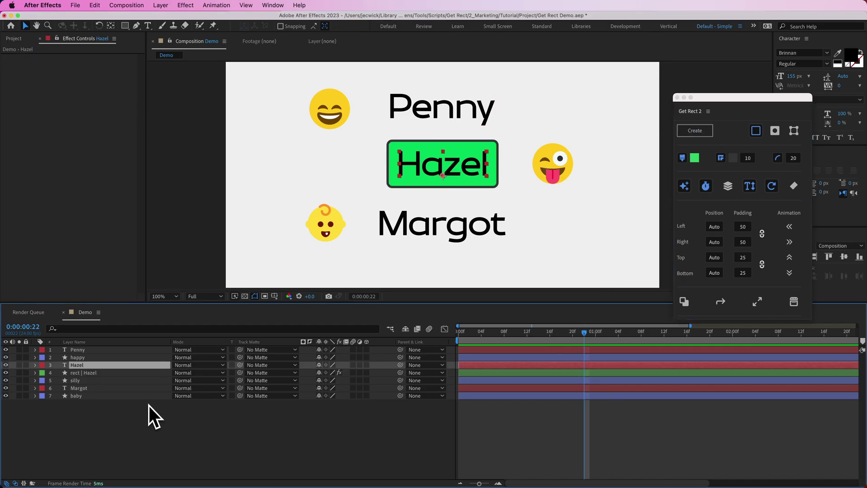
key(r)
drag(328, 374, 357, 383)
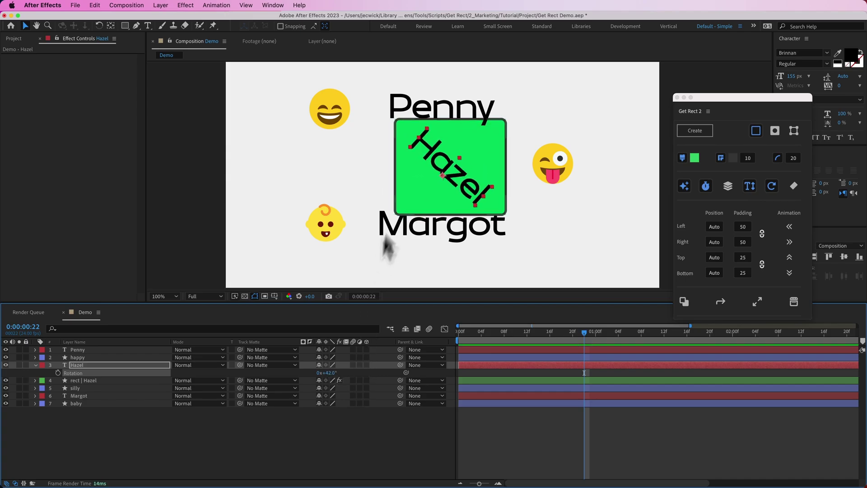
- Create a second rectangle on the Hazel text with Respect Rotation off, and set the text's rotation to 14°
click(479, 183)
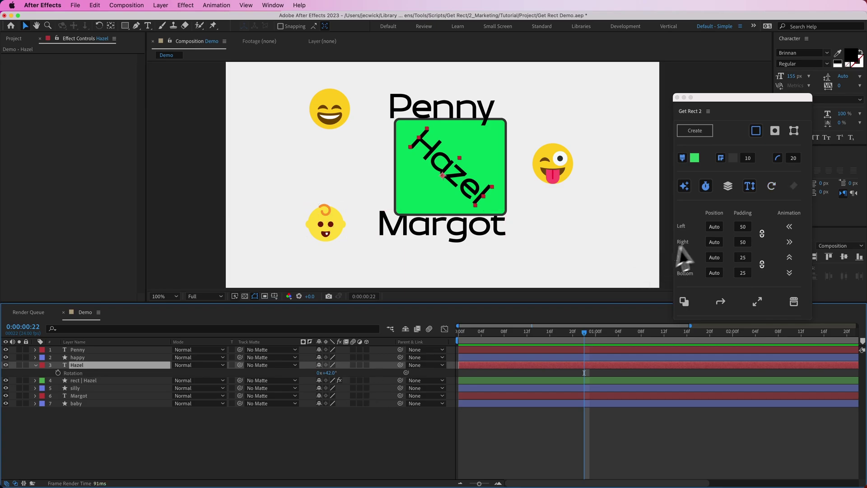
click(703, 132)
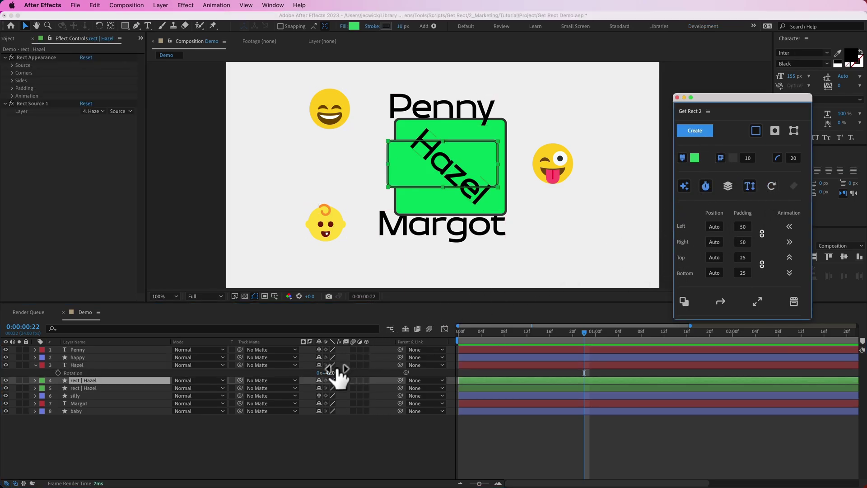
drag(334, 373, 296, 367)
key(space)
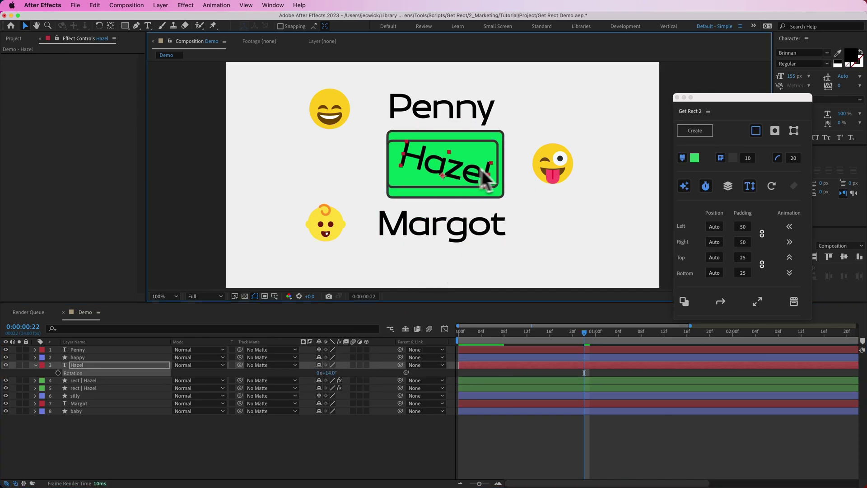
key(space)
- Create a third Hazel rectangle that rotates with the text, rotate the text to 25° and move it toward the silly emoji
click(778, 197)
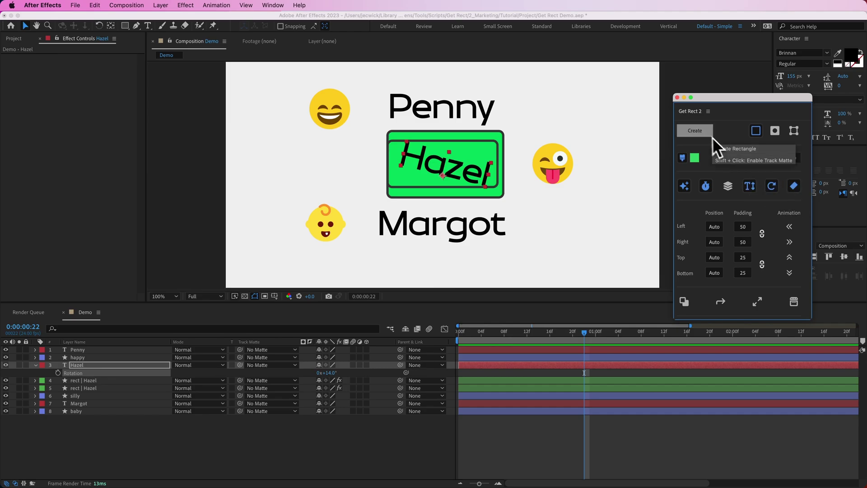
click(701, 134)
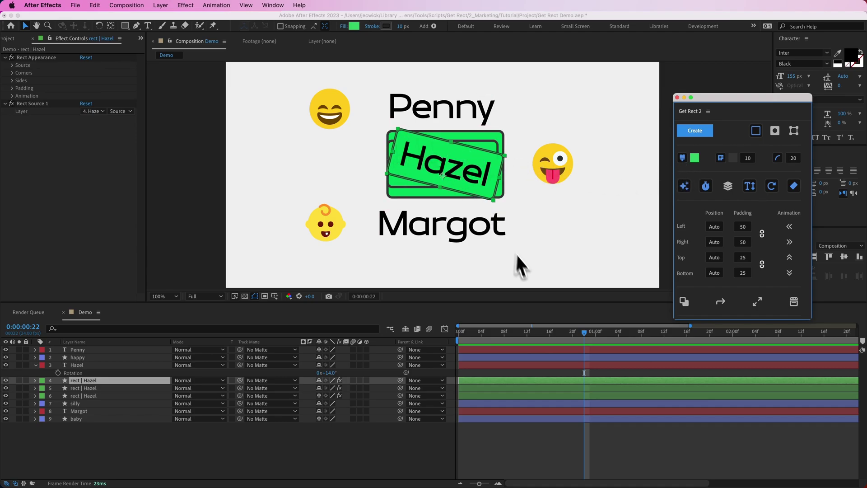
mouse_move(327, 372)
mouse_down()
mouse_move(343, 369)
mouse_move(307, 363)
mouse_move(336, 364)
mouse_move(325, 363)
mouse_up()
drag(451, 188, 556, 194)
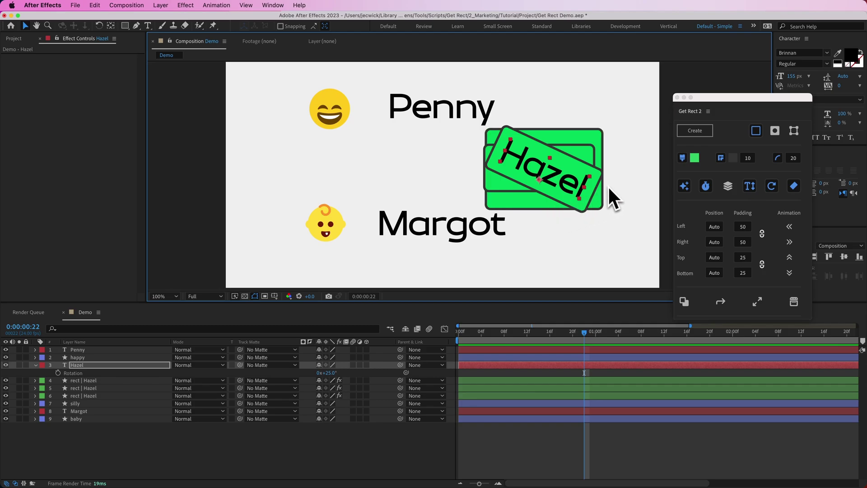
- Undo the Hazel text's move and rotations together with its test rectangles
key(cmd+z)
key(cmd+z)
key(cmd+z)
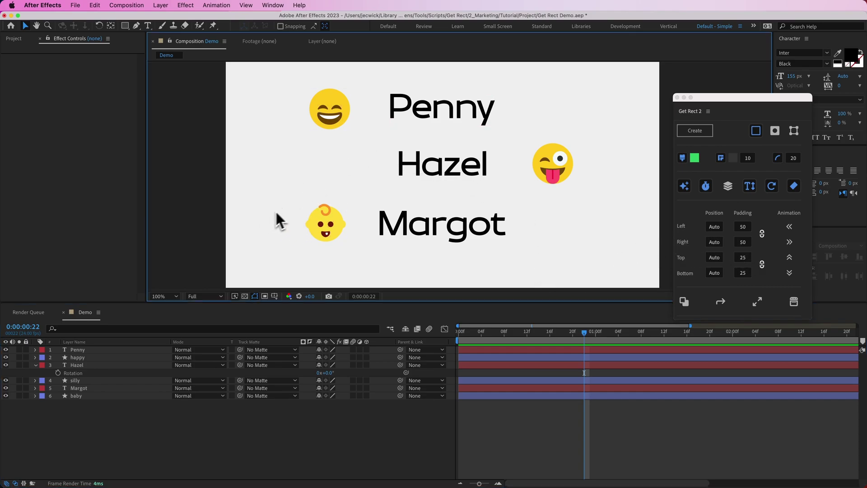
- Turn Multi-Source on and Custom Time off, and create one rectangle around the Margot text and baby emoji
drag(282, 208, 467, 258)
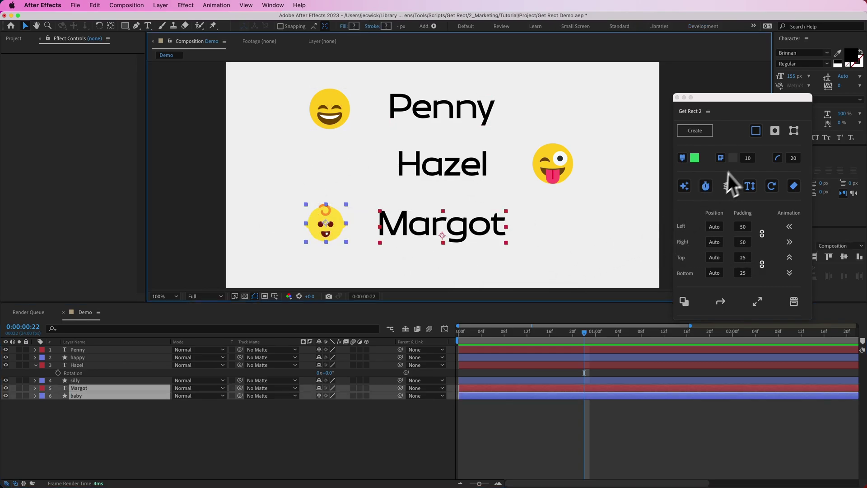
click(730, 188)
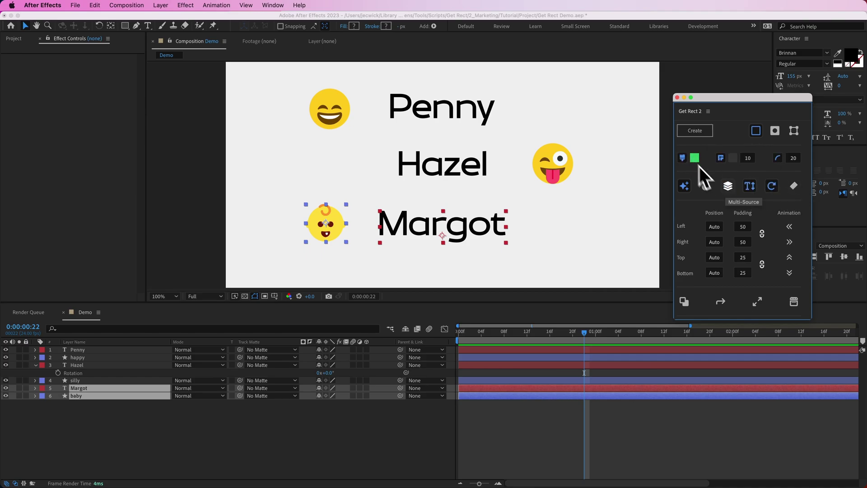
click(702, 135)
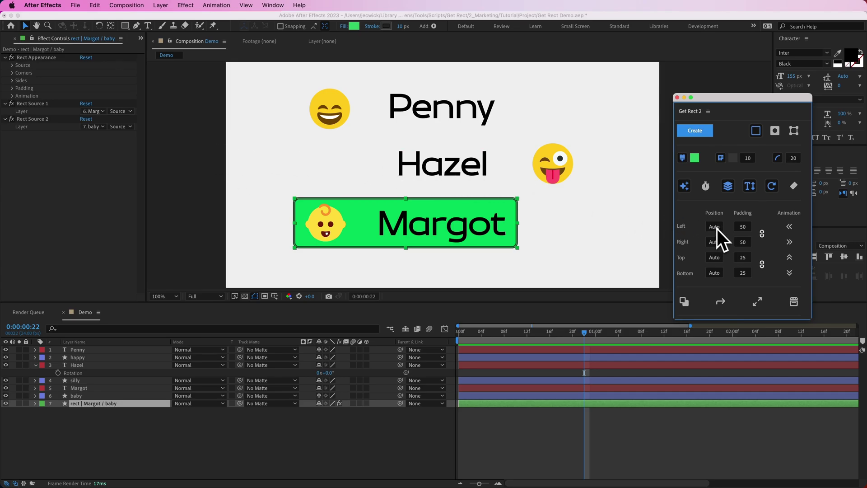
- Undo that rectangle and recreate it around the Margot text and baby emoji with the Left position set to 0
key(super+z)
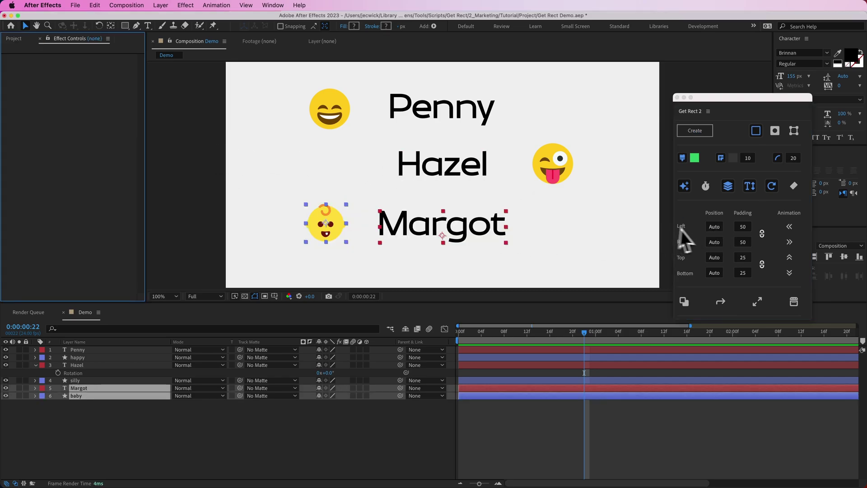
click(720, 227)
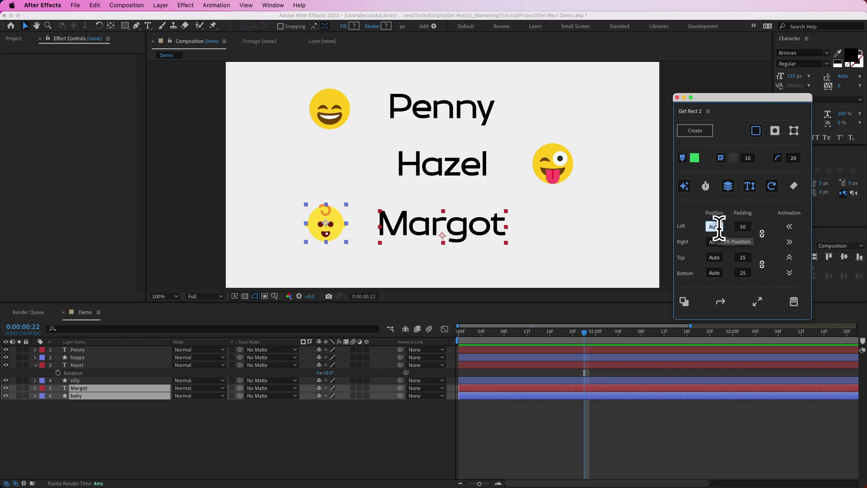
click(696, 131)
click(208, 175)
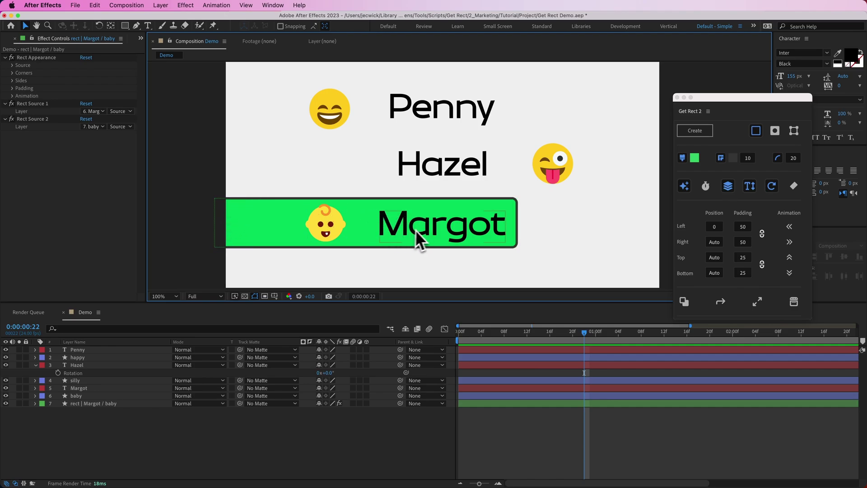
- Try moving the Margot text alone and together with the baby emoji, undoing each move
drag(416, 231, 485, 237)
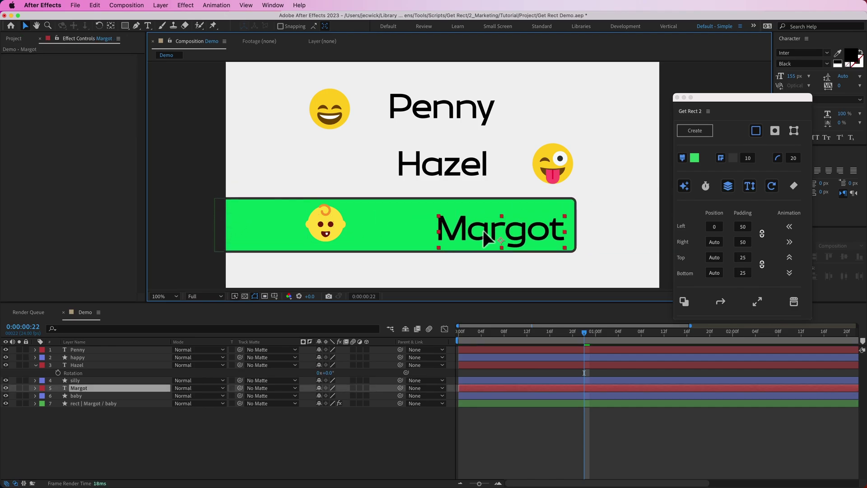
key(super+z)
shift+click(355, 229)
drag(412, 246, 500, 233)
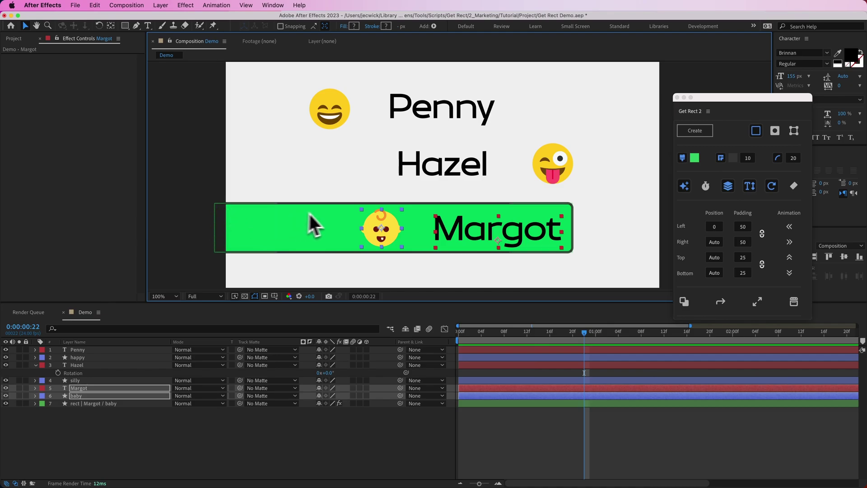
key(super+z)
- Toggle Auto Left on and back off, and turn Auto Right off for the Margot/baby rectangle's sides
click(141, 404)
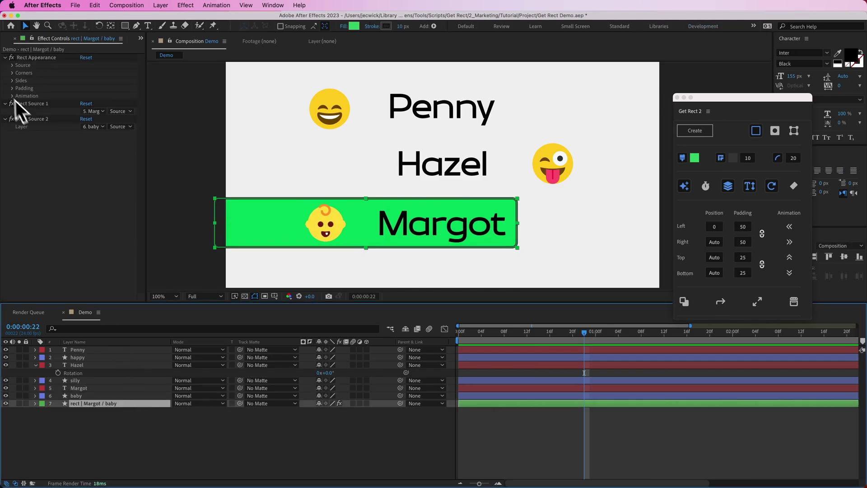
click(13, 81)
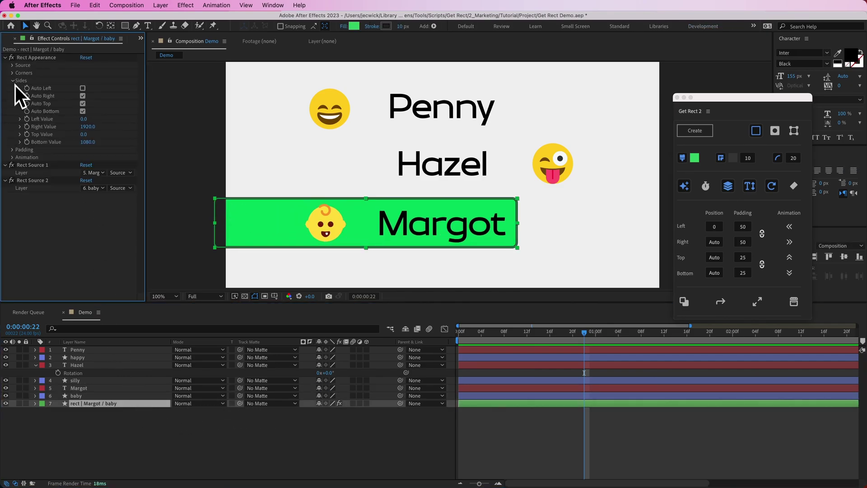
click(83, 88)
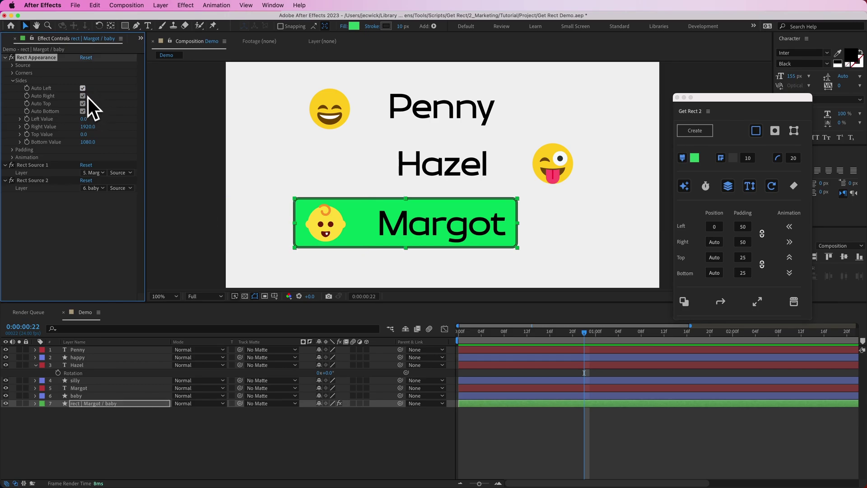
click(82, 95)
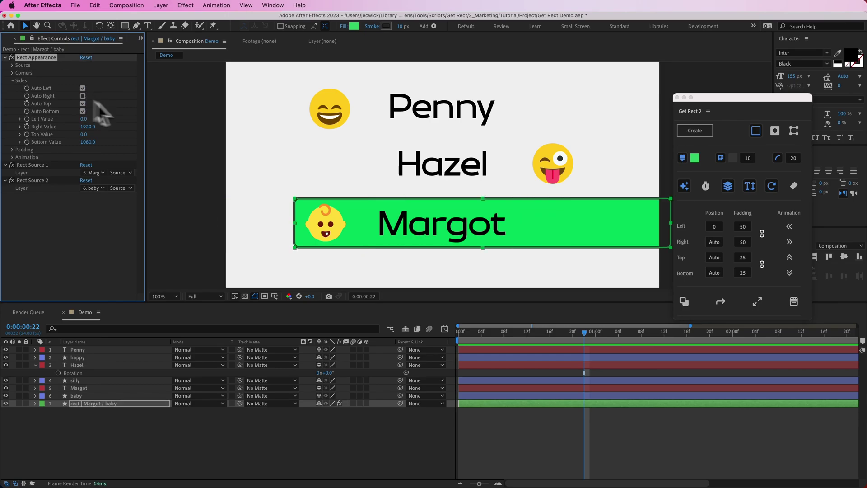
click(83, 88)
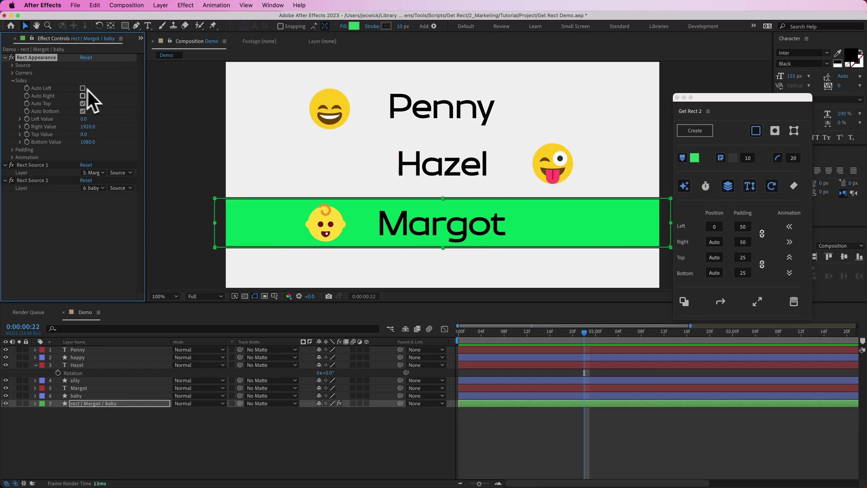
- Try moving the Margot text up within the full-width rectangle, and undo back past the rectangle's creation
click(426, 270)
drag(442, 238, 465, 220)
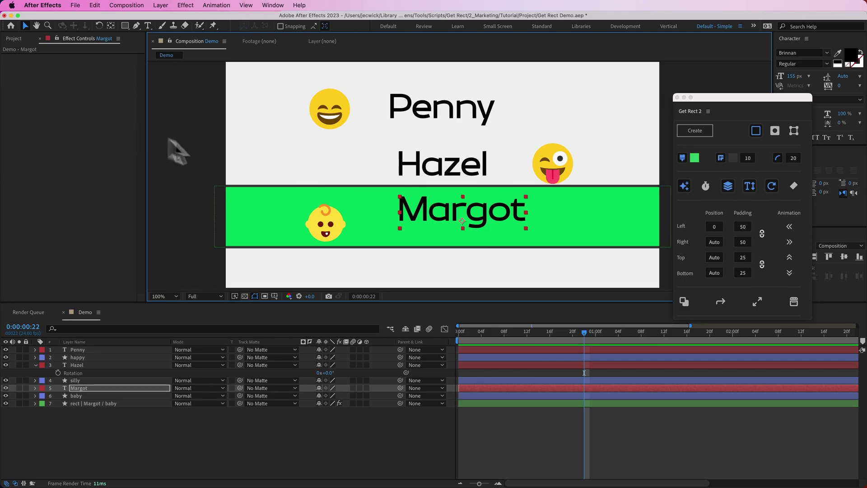
key(super+z)
key(super+z)
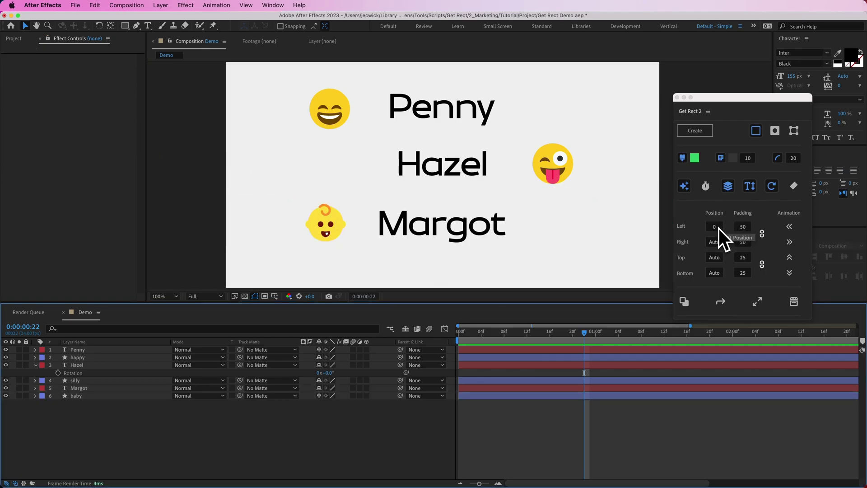
- Reset the Left position to Auto, and create a rectangle around the Margot text with 0 padding on all sides
click(719, 228)
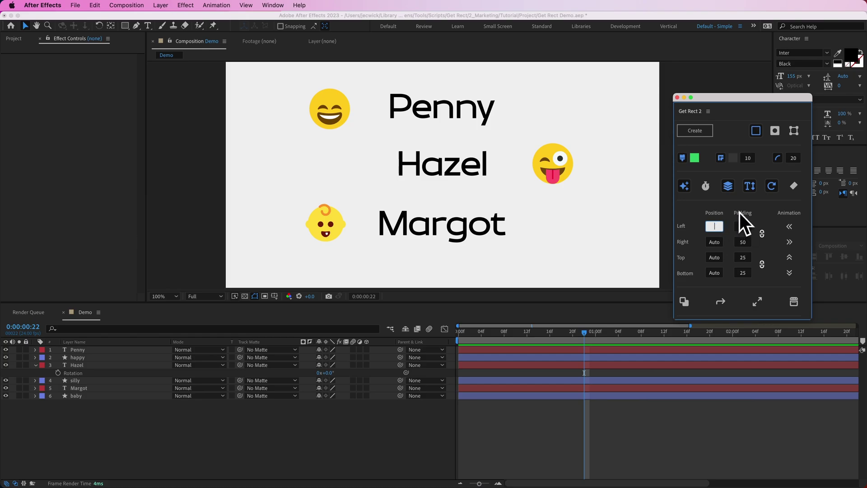
key(Return)
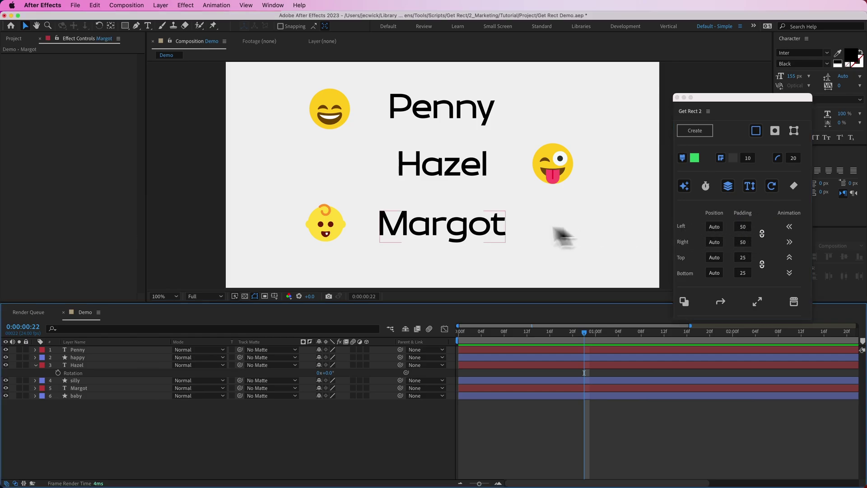
click(504, 226)
click(743, 226)
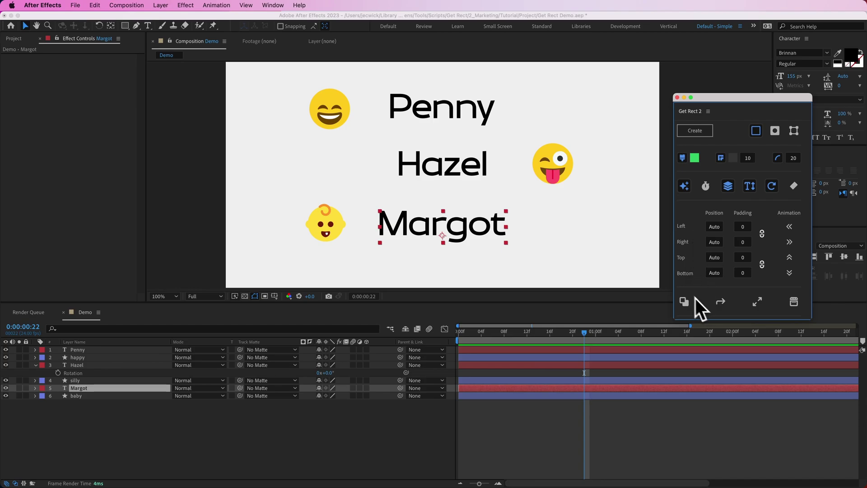
click(695, 131)
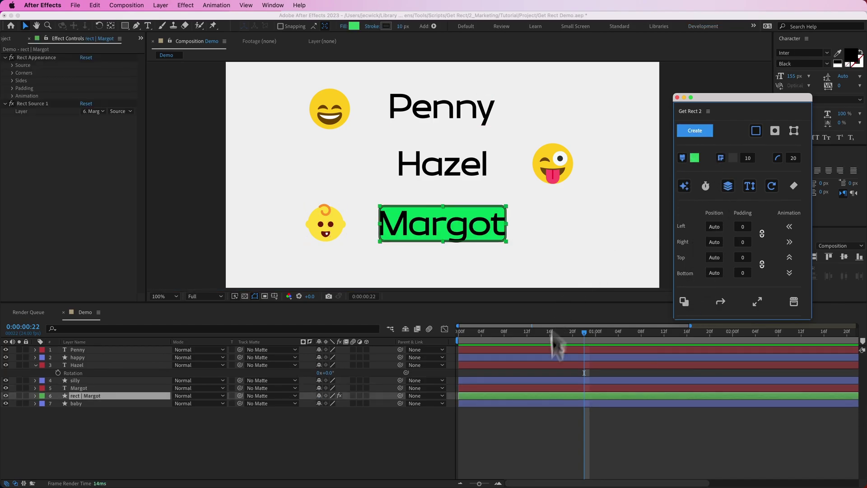
- Compare the Margot text's bounds with its rectangle and turn off Use Font Height in the rectangle's Source settings
click(578, 436)
scroll(387, 214, up, 1)
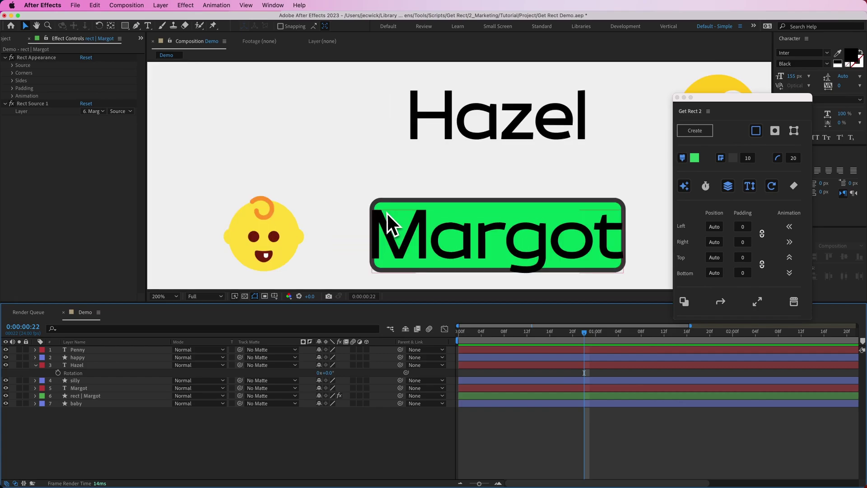
click(437, 220)
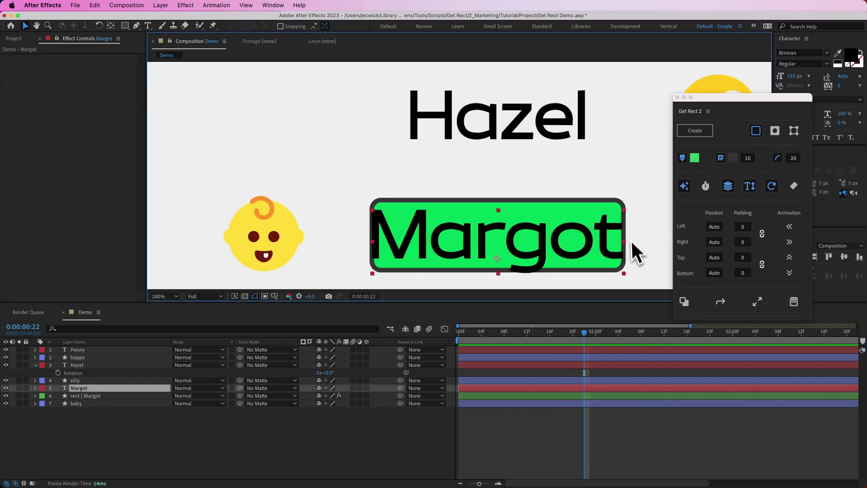
key(F2)
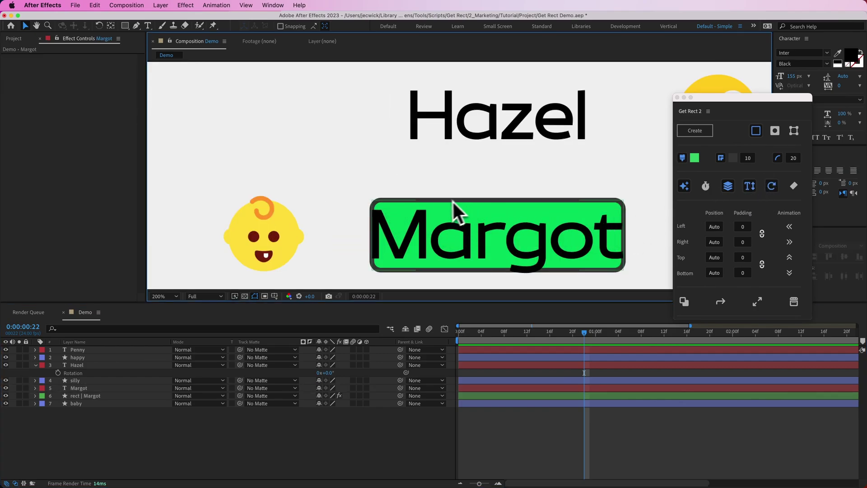
click(381, 208)
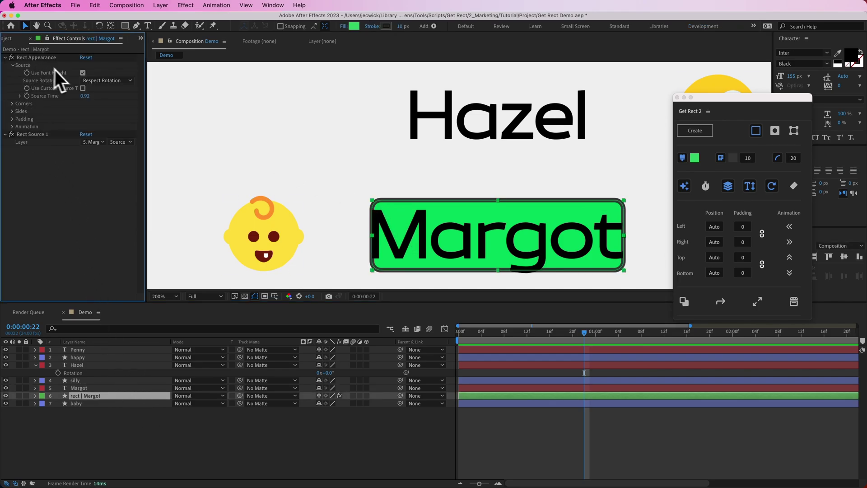
click(83, 73)
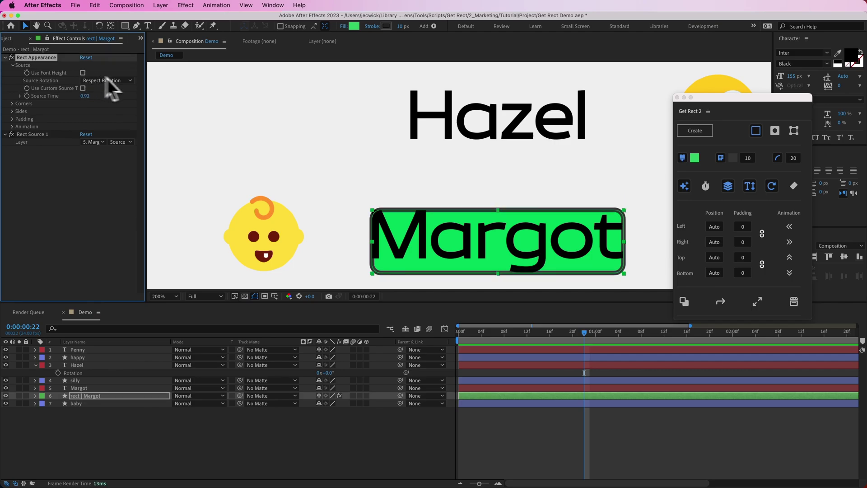
click(556, 427)
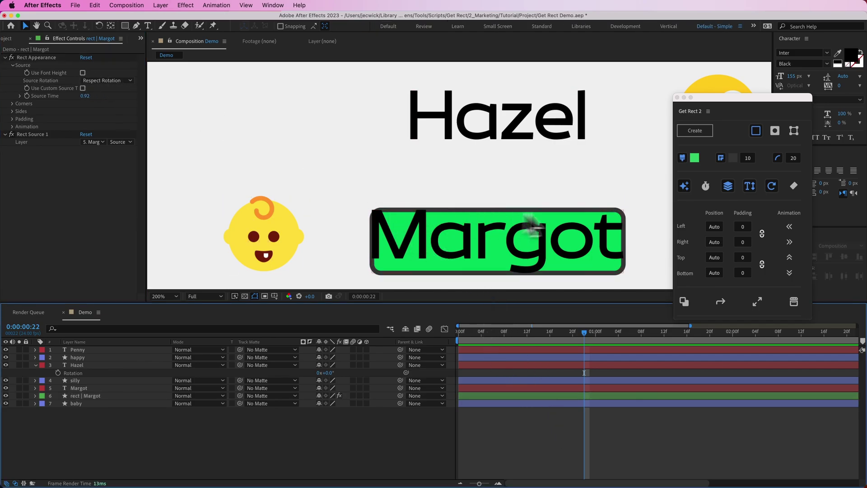
- Set the Margot rectangle's Corner Radius to 0
click(21, 104)
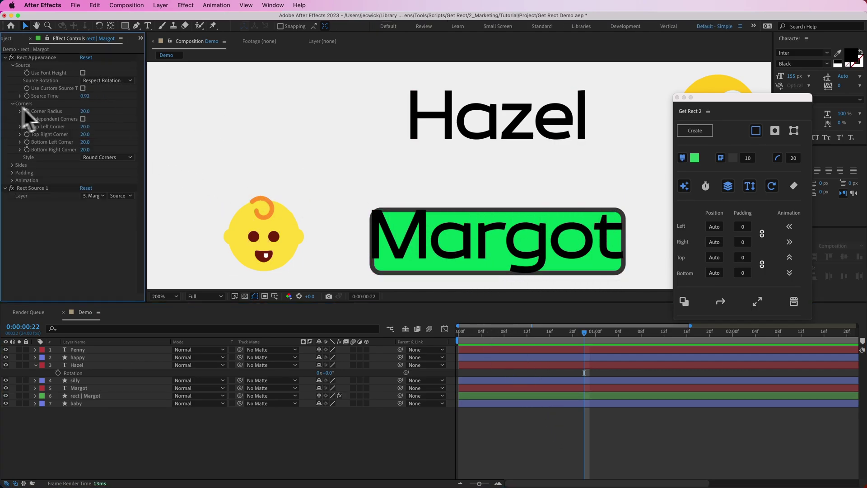
click(85, 111)
text(0)
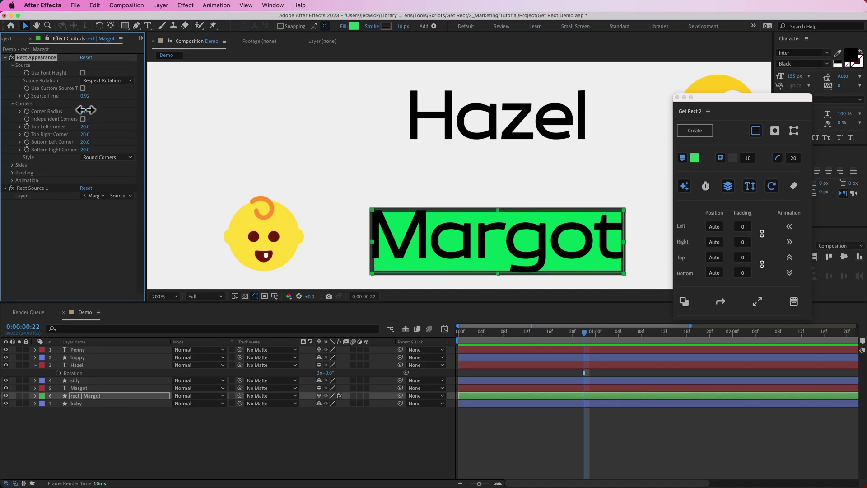
key(Return)
click(600, 435)
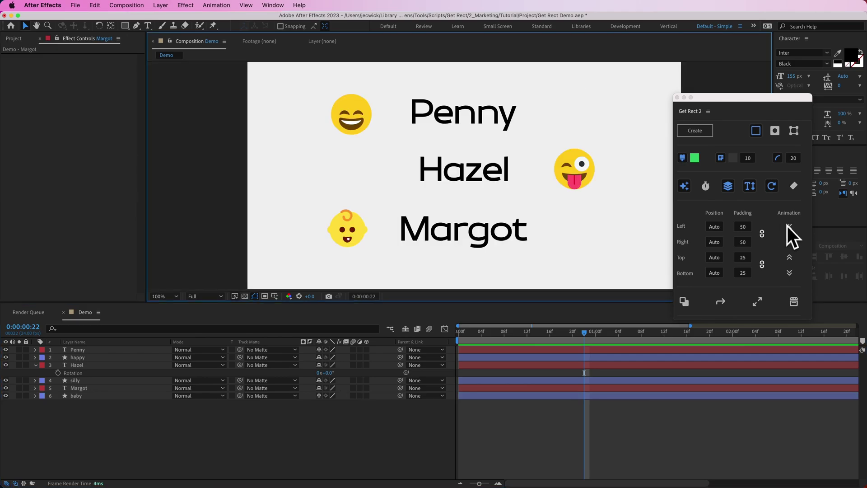
- Enable only the Right animation and create one rectangle around the Margot text and baby emoji
click(791, 229)
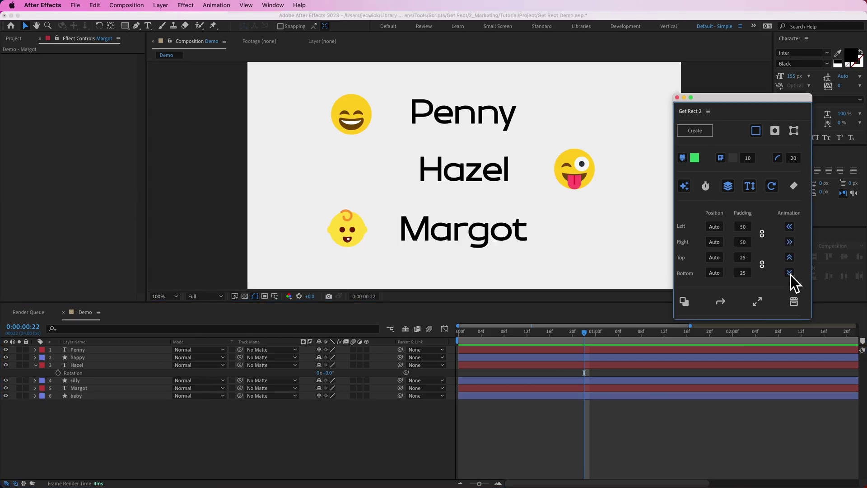
click(790, 243)
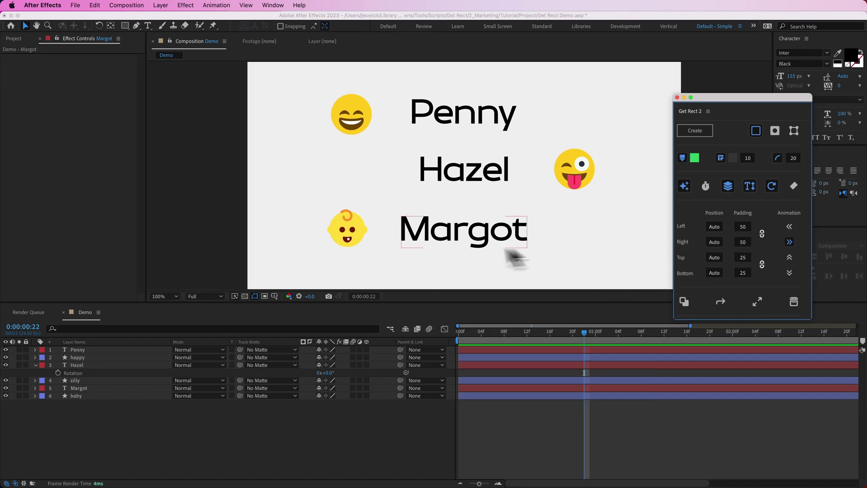
drag(513, 252, 321, 222)
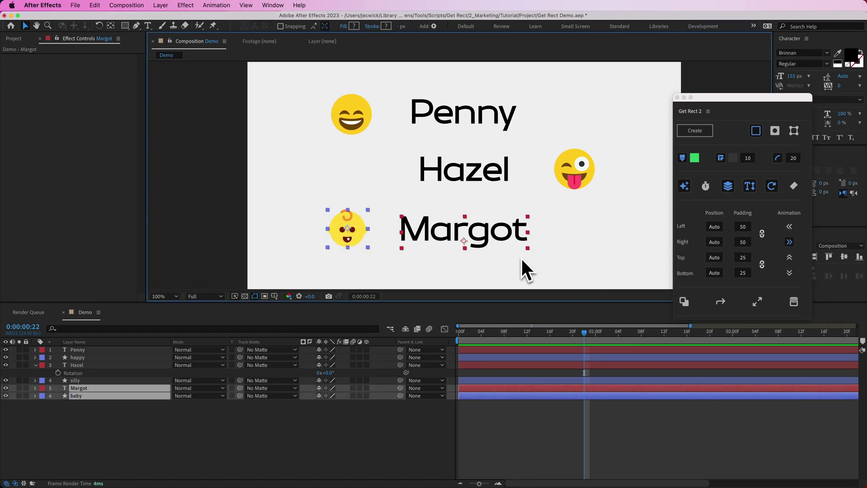
click(695, 134)
click(583, 434)
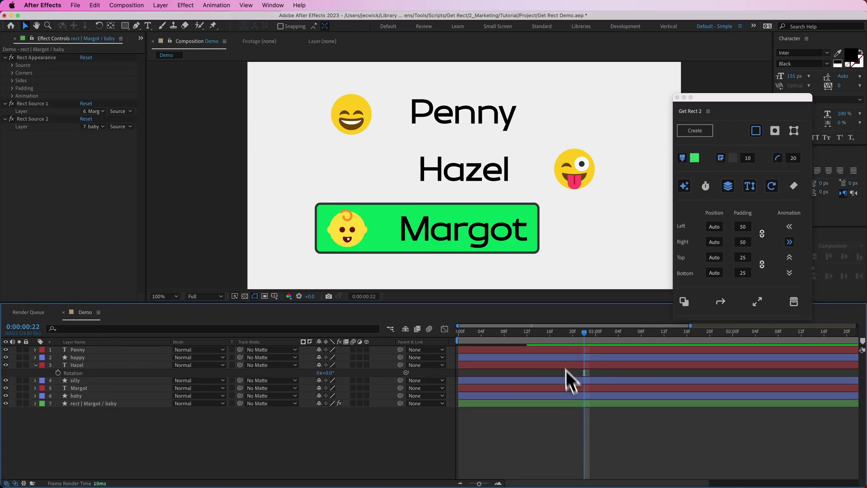
- Reveal the rectangle's Right Wipe keyframes and examine its animation up to frame 12
click(549, 335)
drag(548, 335, 528, 342)
click(546, 405)
key(u)
click(547, 424)
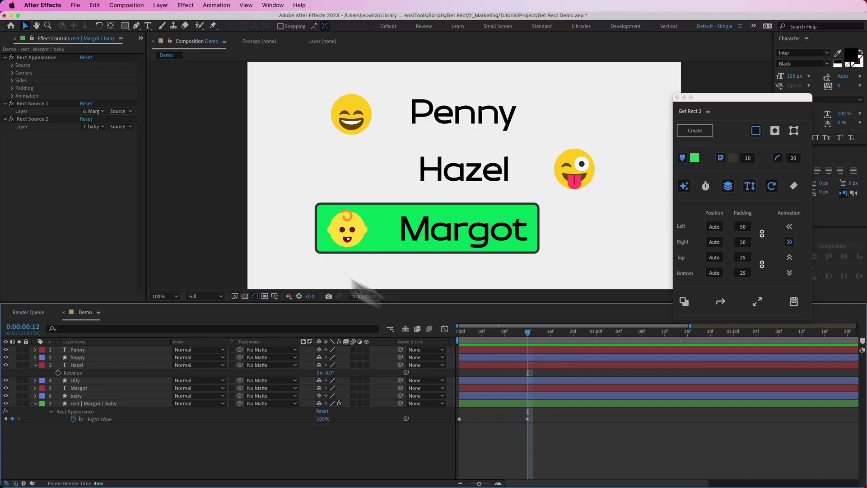
- Expand the rectangle's Animation settings to examine the wipe controls, and scrub the animation from the start to frame 14
click(12, 101)
click(13, 96)
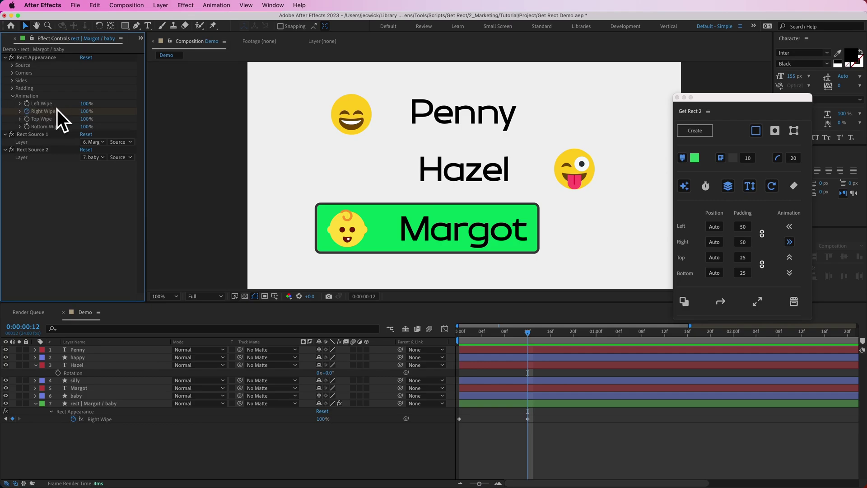
click(456, 343)
drag(454, 338, 539, 343)
drag(86, 104, 129, 113)
- Remove the rectangle and create a new one around the Margot text and baby emoji with both Left and Right animation enabled
click(607, 407)
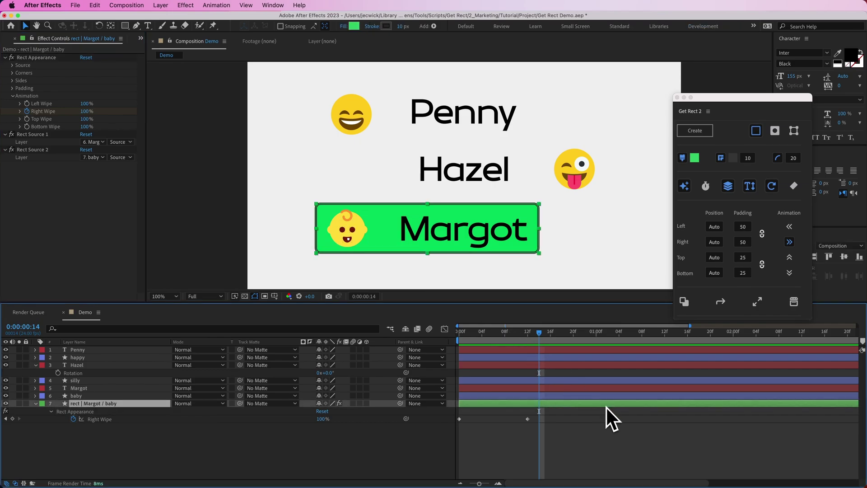
key(Delete)
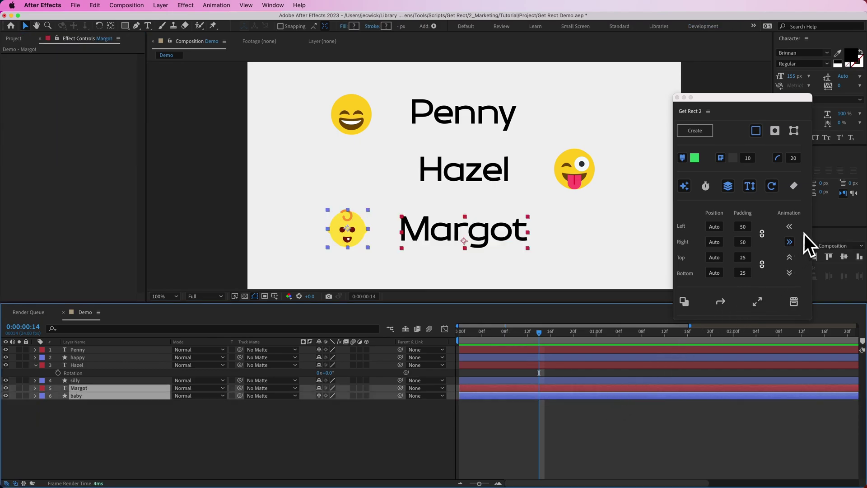
click(791, 228)
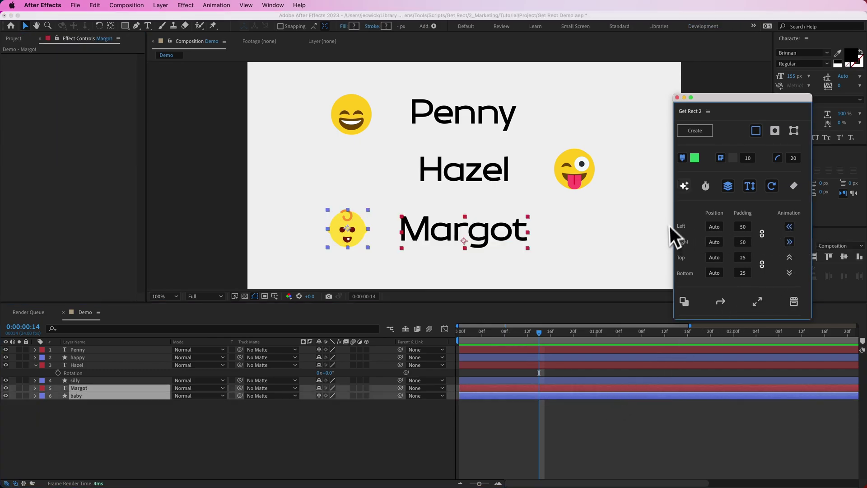
click(691, 131)
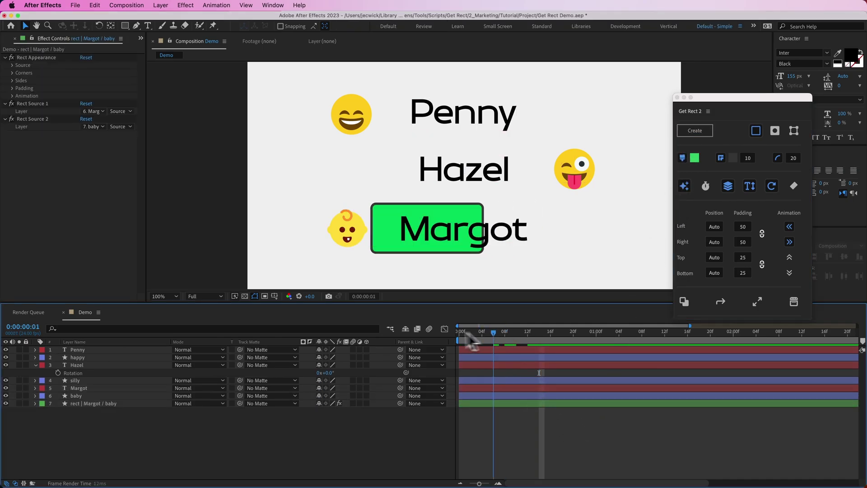
- Reveal the new rectangle's Left Wipe and Right Wipe keyframes and scrub its animation from the start to frame 12
click(482, 404)
key(u)
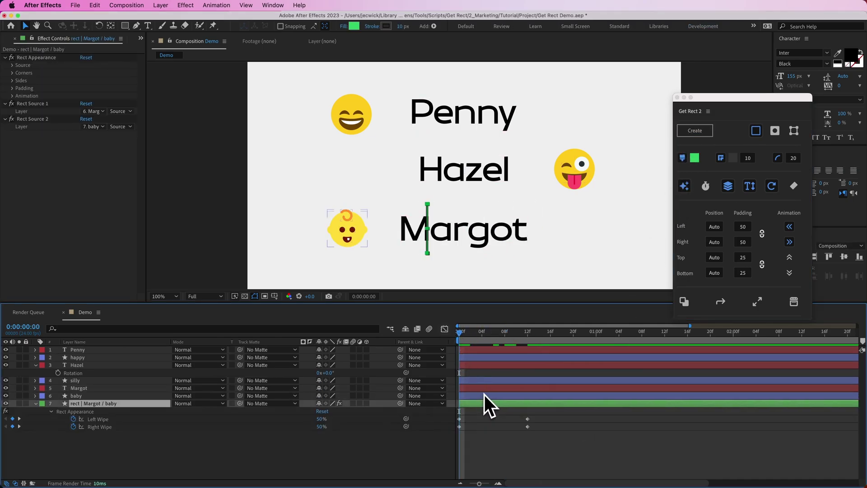
drag(466, 340, 528, 352)
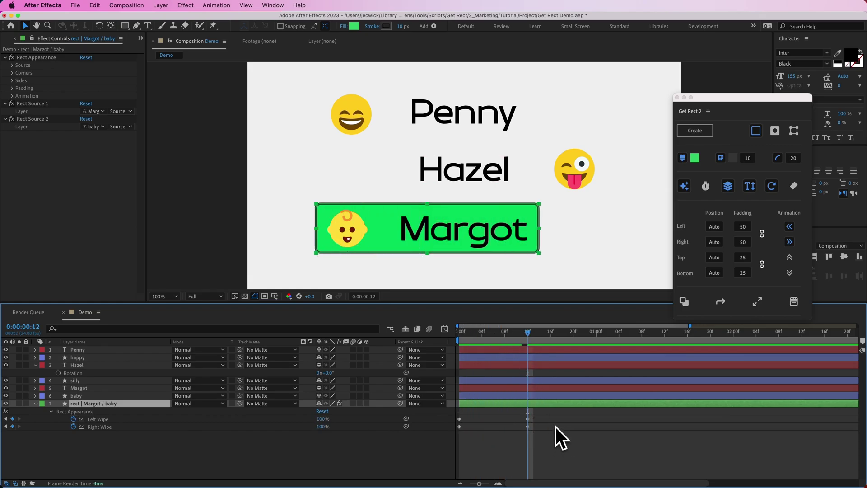
drag(547, 416, 456, 449)
click(513, 448)
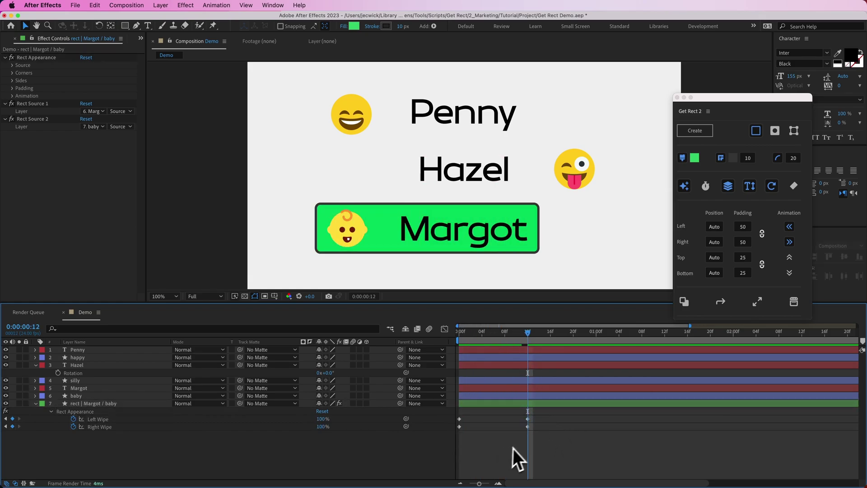
- Recreate the rectangle around the Margot text and baby emoji with Top and Bottom animation also enabled, and scrub it back to frame 8
click(721, 301)
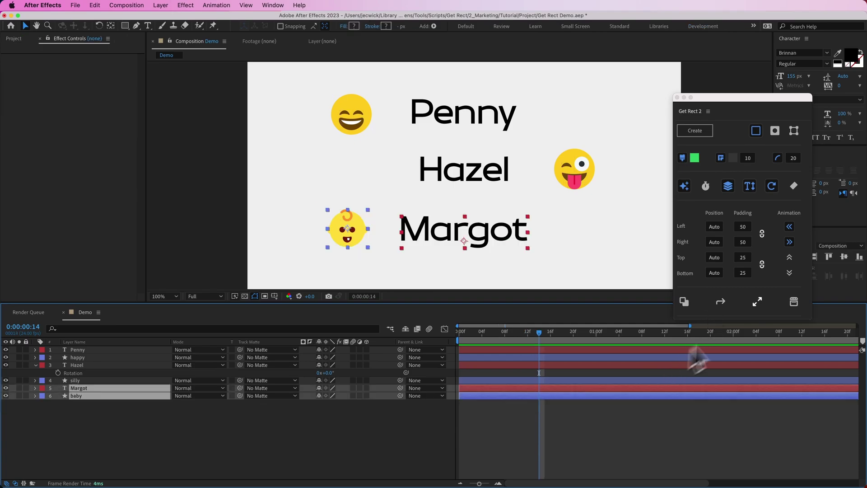
click(790, 270)
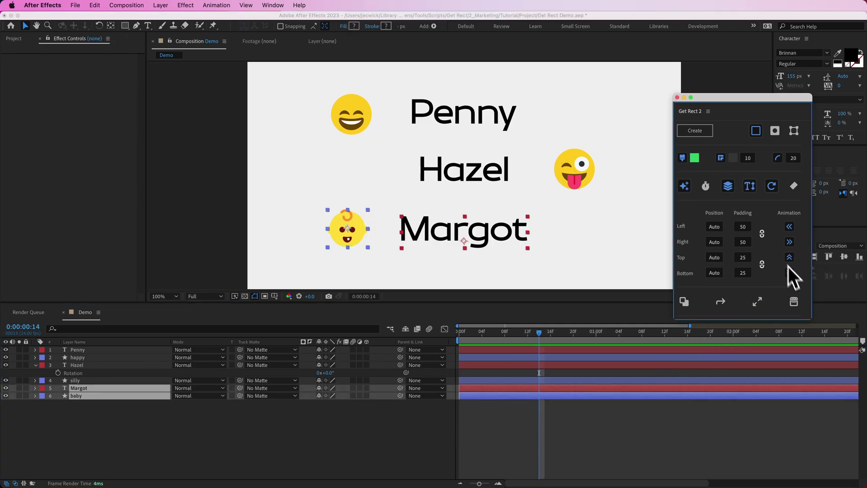
click(706, 133)
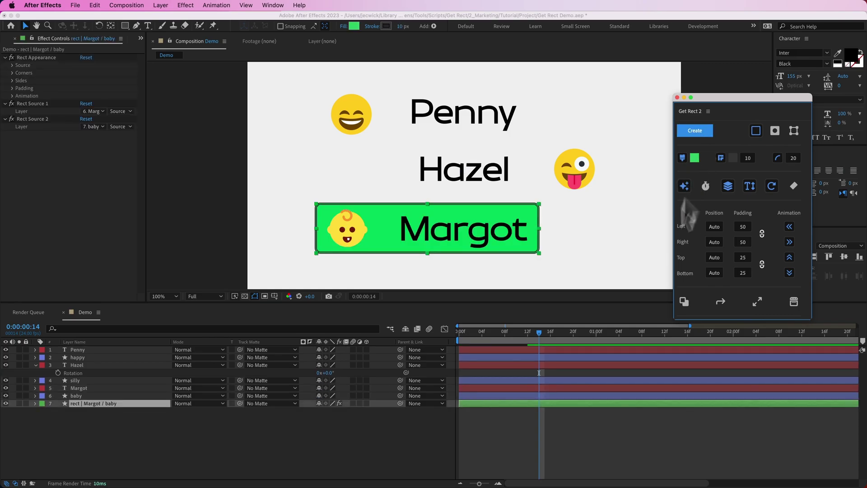
drag(537, 344, 508, 348)
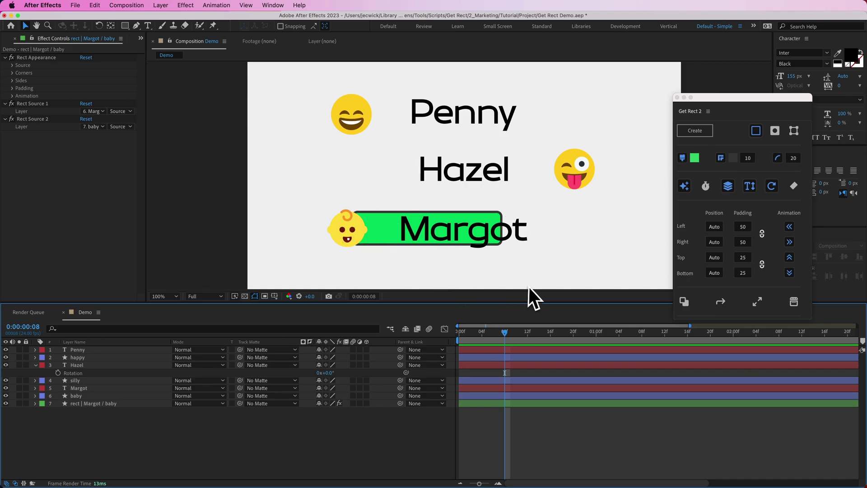
- Replace the rectangle with one that also mattes the Margot and baby layers, and scrub its reveal between frames 7 and 9
key(super+z)
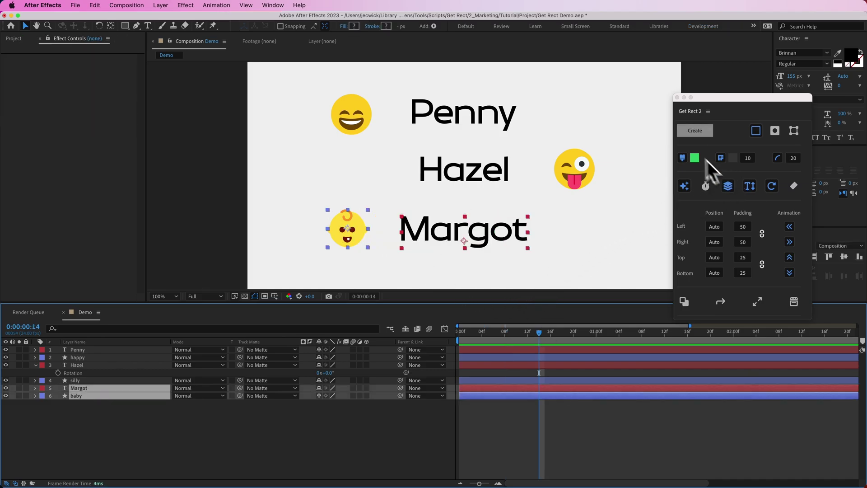
click(696, 134)
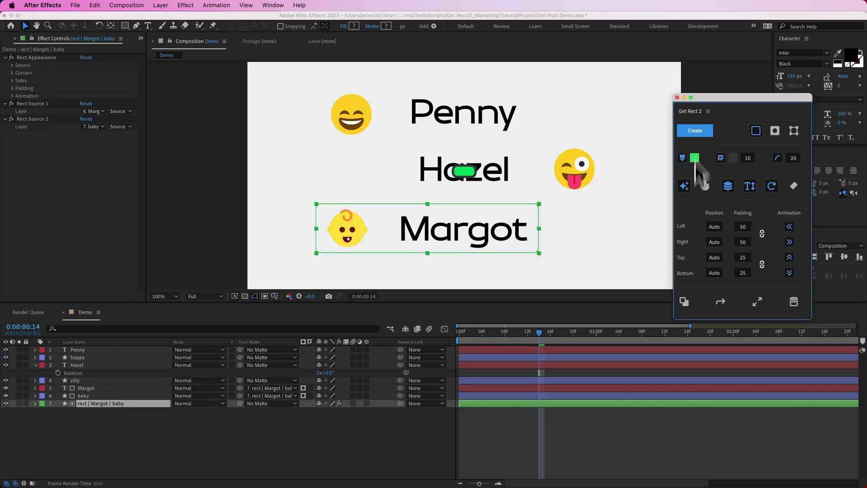
drag(523, 335, 500, 335)
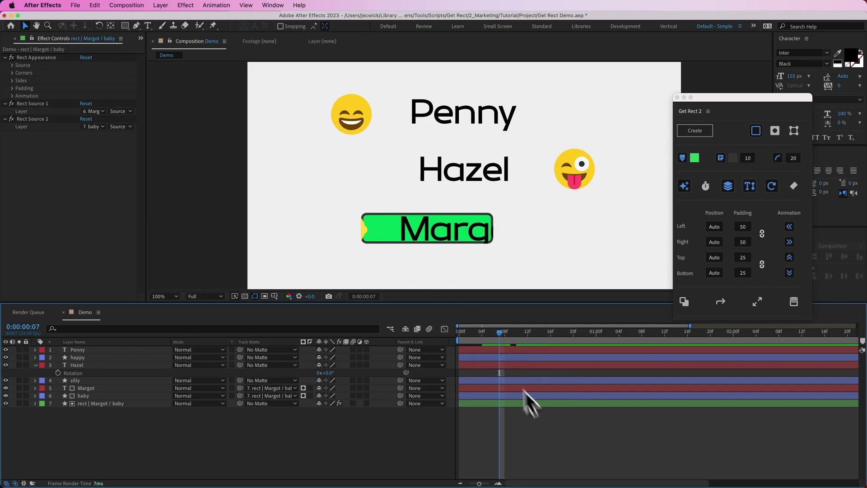
mouse_move(500, 334)
mouse_down()
mouse_move(461, 335)
mouse_move(504, 336)
mouse_up()
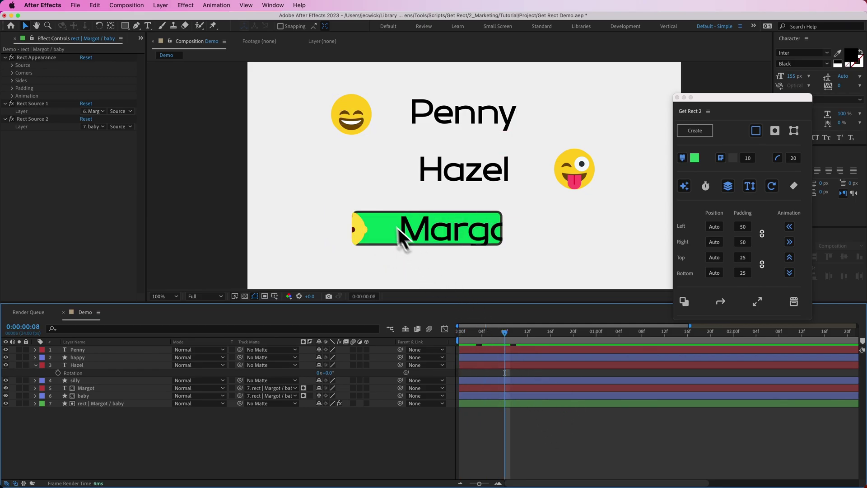
scroll(351, 226, up, 1)
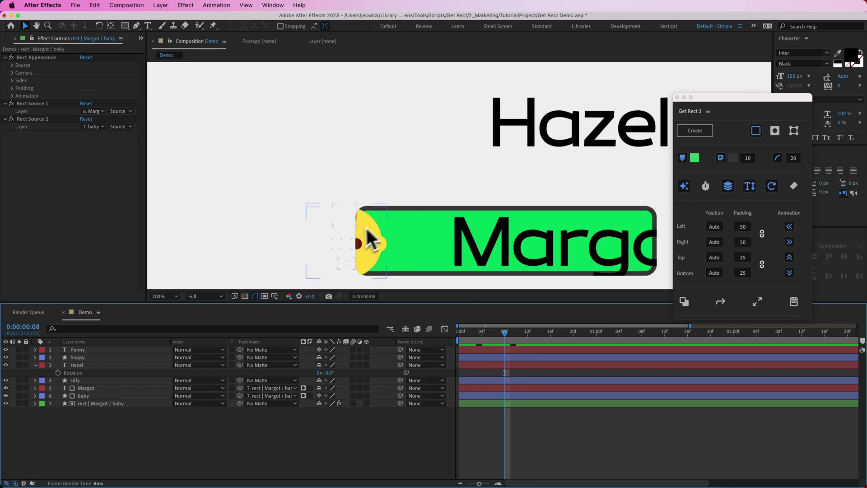
drag(506, 343, 514, 338)
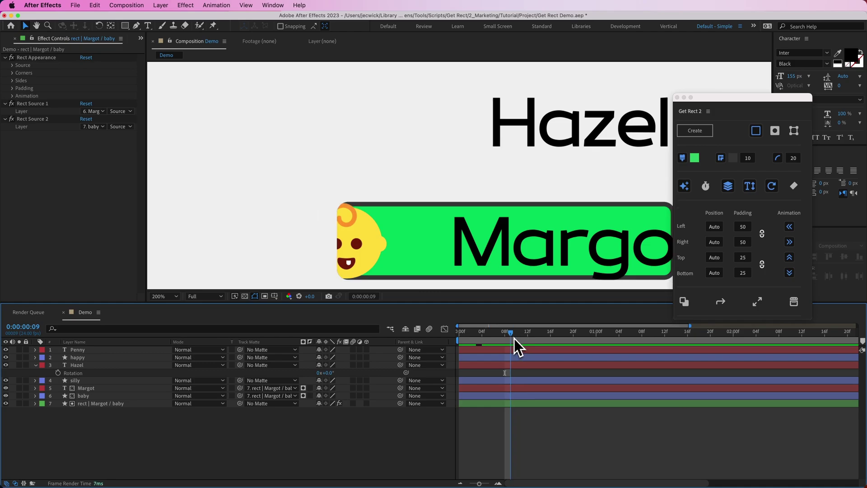
- Extract the Margot rectangle's stroke onto its own layer above the Margot text and baby emoji
click(524, 405)
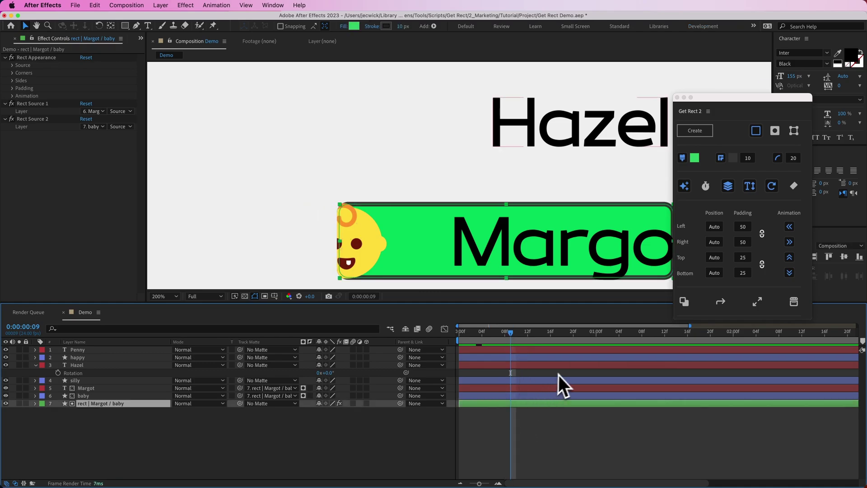
click(684, 302)
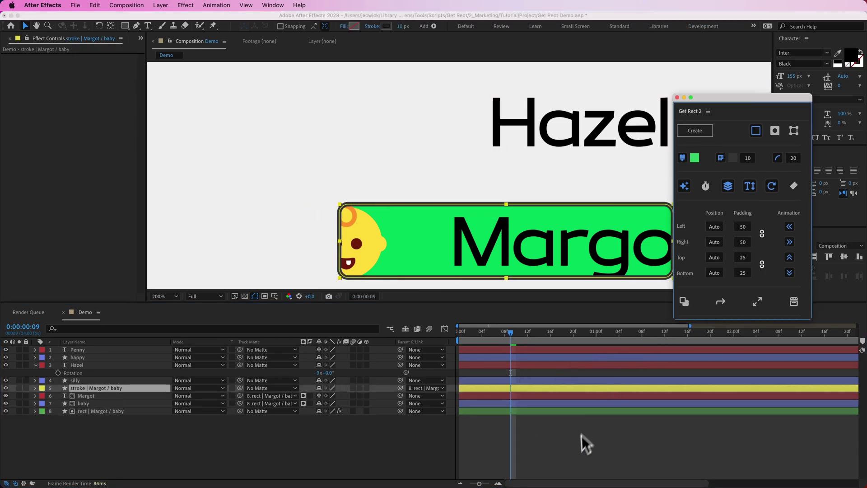
click(107, 388)
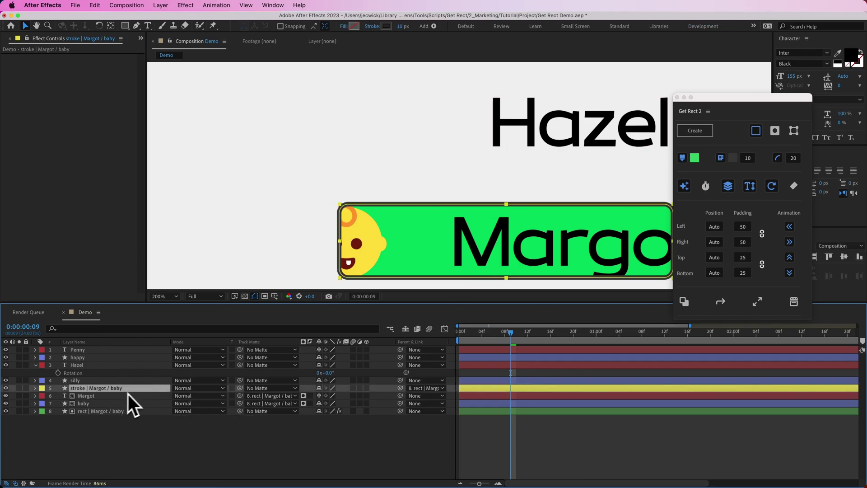
click(397, 442)
scroll(437, 210, down, 2)
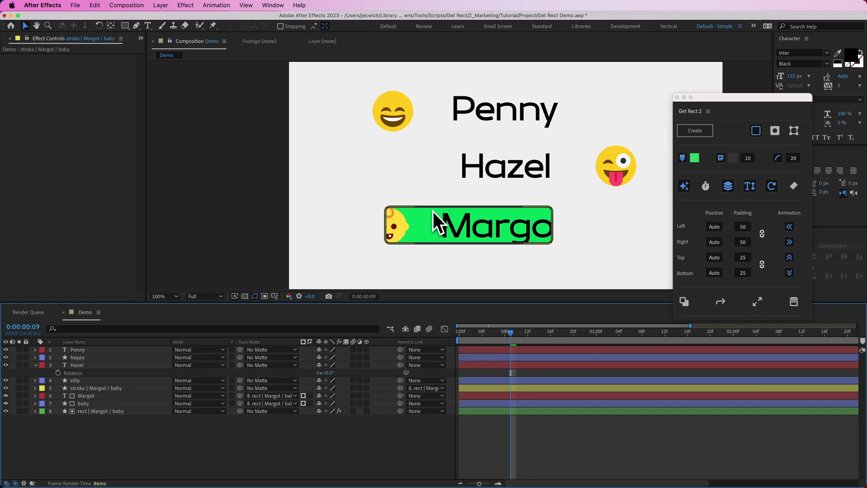
- Select the rectangle layer and its separate stroke layer in turn to examine how fill and stroke are split
click(101, 410)
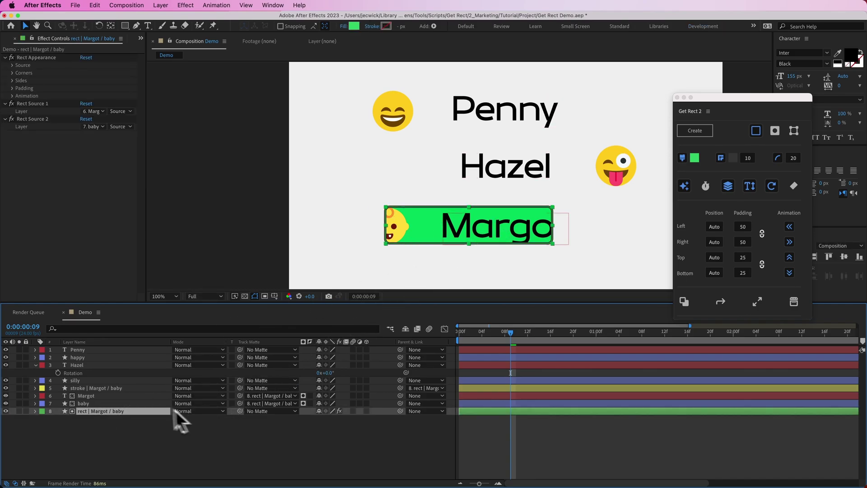
click(133, 390)
click(107, 420)
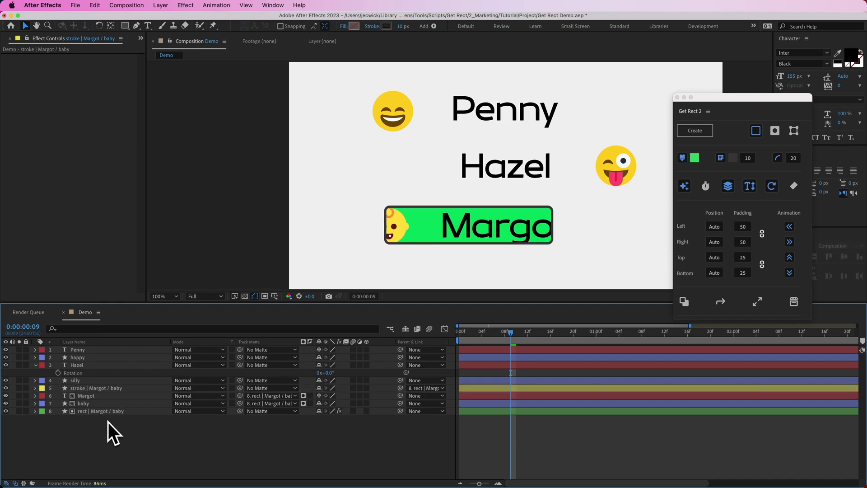
click(91, 389)
click(181, 443)
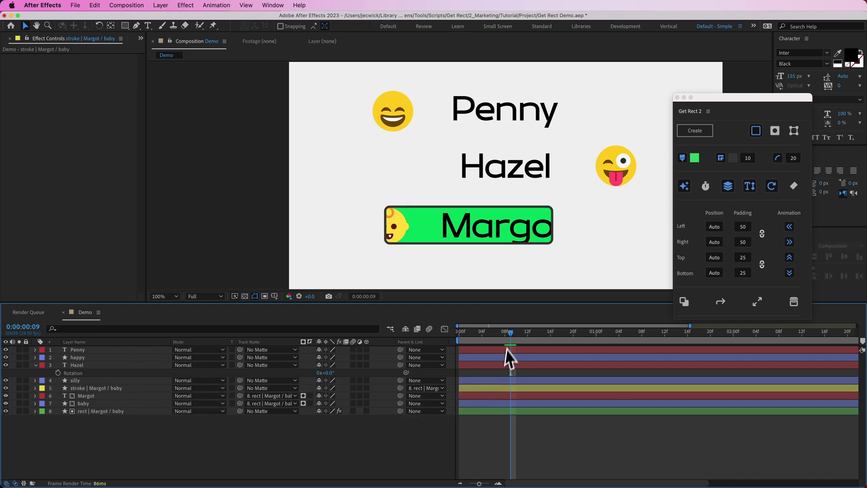
- Move to frame 15 and try moving the Margot text to test how the rectangle and its stroke follow
drag(510, 343, 544, 342)
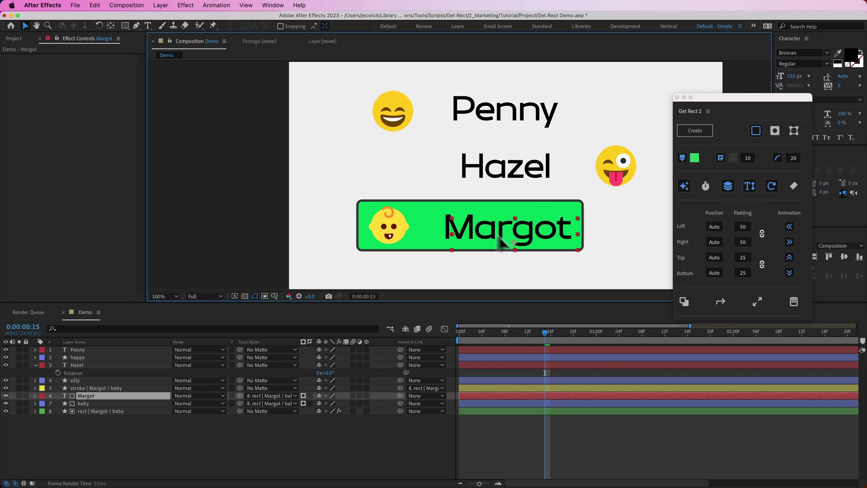
drag(500, 242, 441, 207)
- Offset the Margot stroke layer slightly right and down from the green rectangle, and preview the animation
click(434, 203)
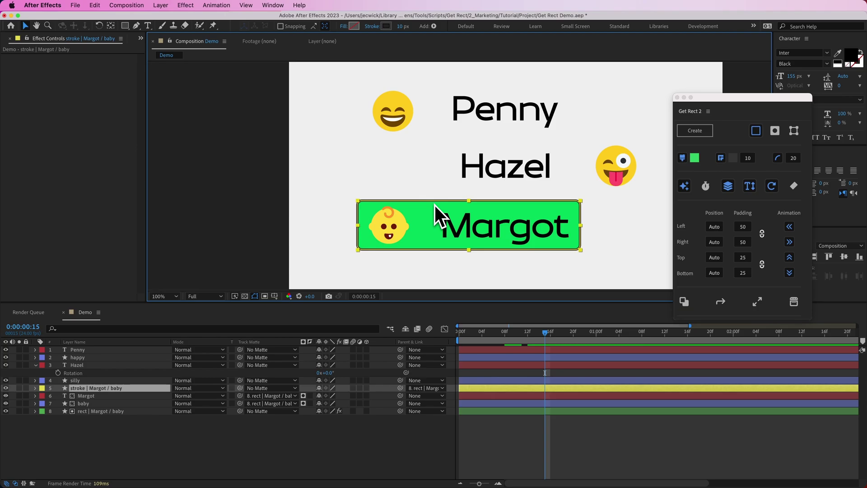
key(shift+Right)
key(shift+Down)
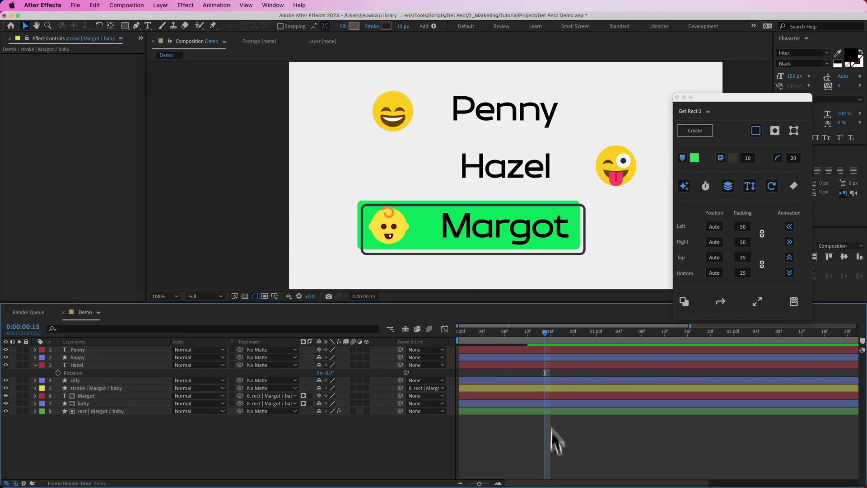
click(552, 441)
click(476, 332)
key(space)
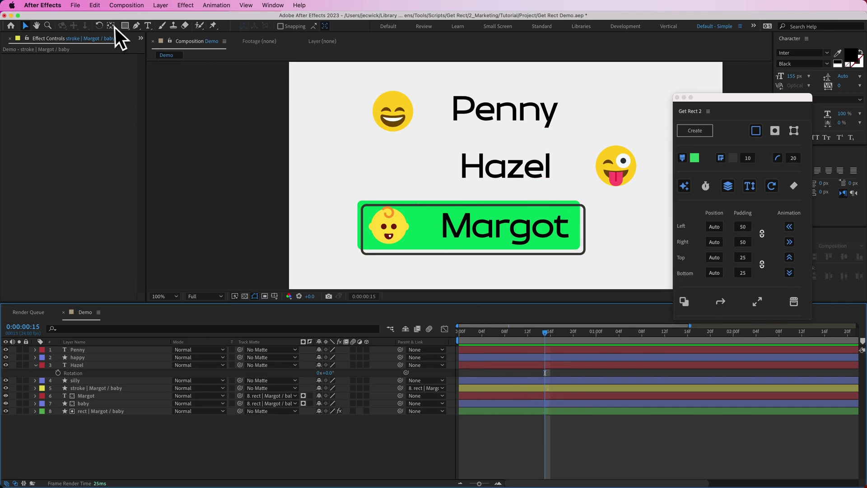
- Draw a five-pointed star shape beside the happy emoji in the composition's upper-left area
click(127, 28)
click(156, 64)
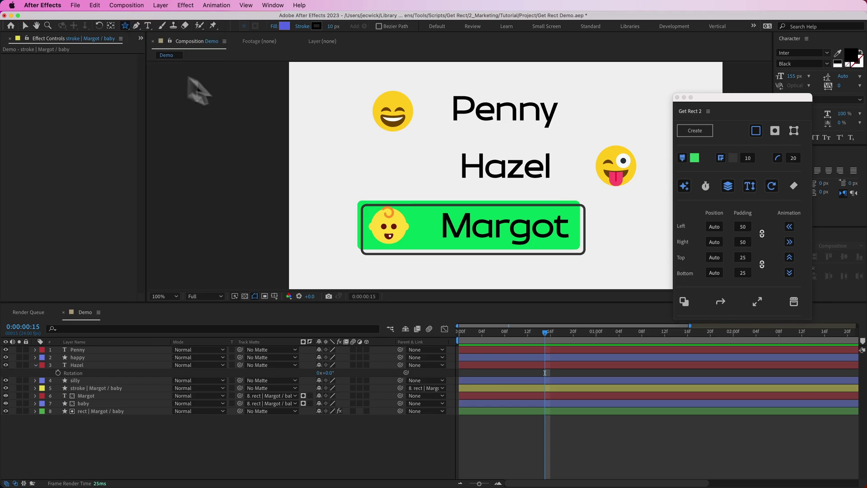
click(329, 134)
mouse_move(361, 162)
mouse_down()
mouse_move(388, 195)
mouse_move(359, 158)
mouse_up()
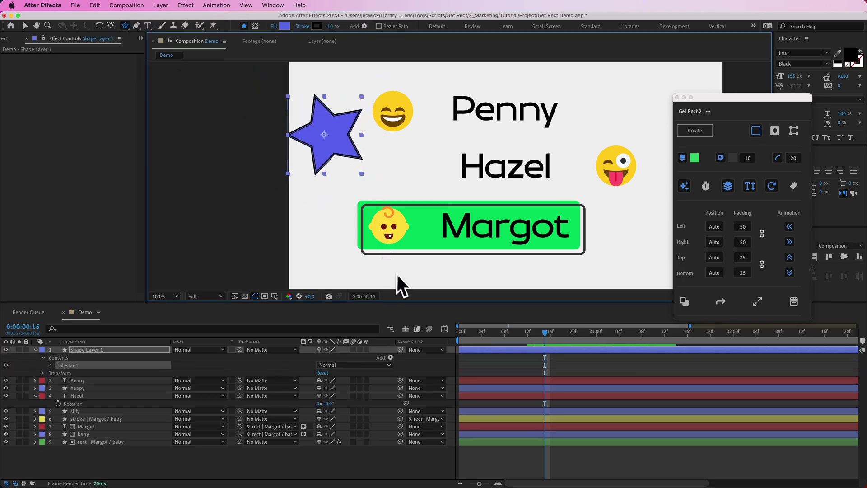
- Extract the star's stroke onto its own layer and shift it slightly to the right of the fill
click(685, 302)
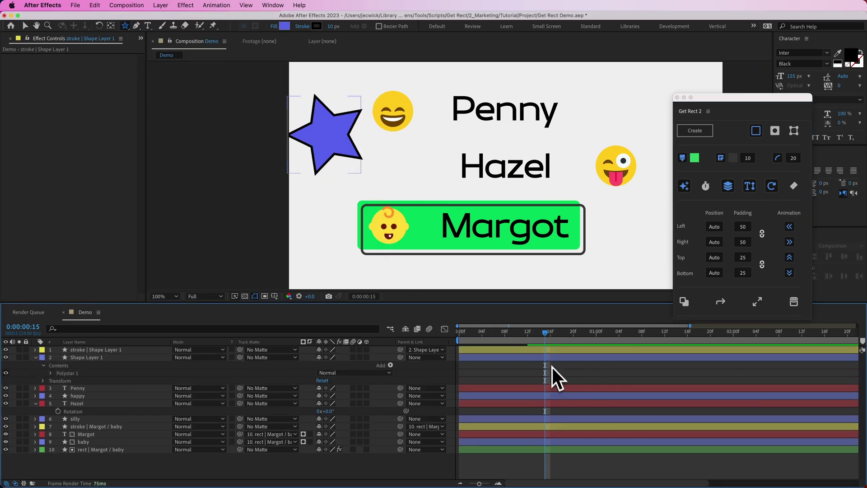
key(v)
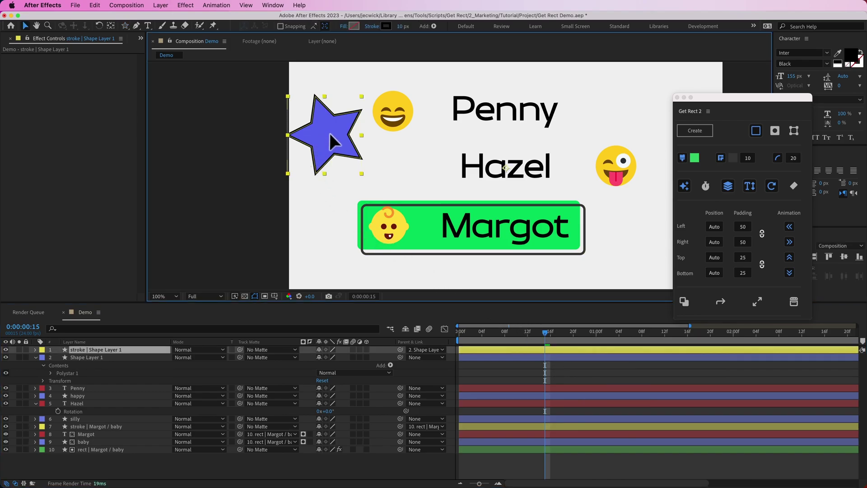
drag(330, 133, 337, 137)
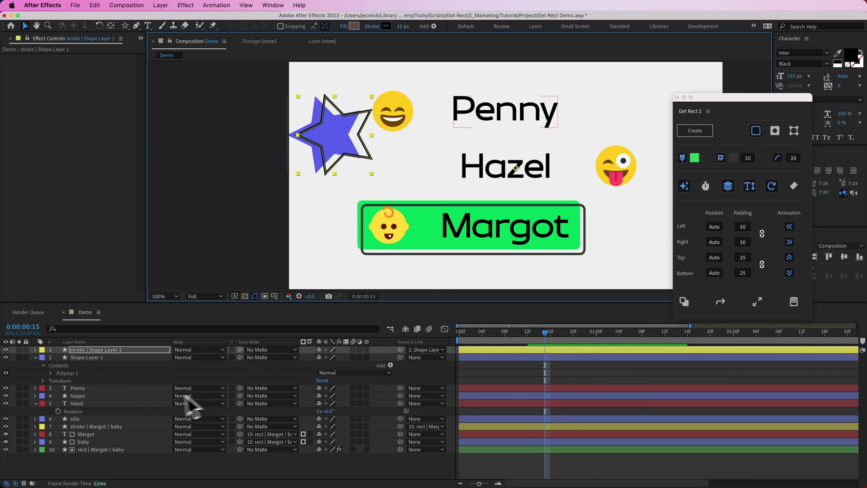
- Expand the star's Polystar Path settings and increase its Points value to test the linked stroke
click(51, 373)
click(60, 381)
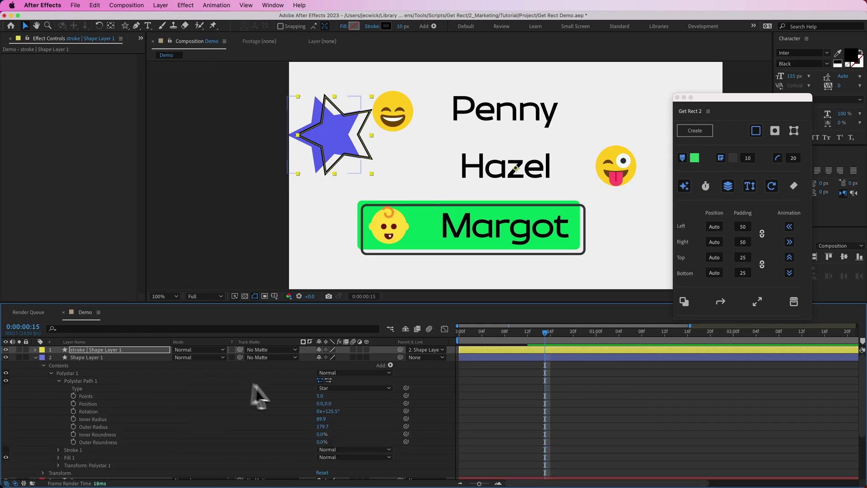
mouse_move(321, 401)
mouse_down()
mouse_move(343, 401)
mouse_move(312, 400)
mouse_move(338, 400)
mouse_move(329, 400)
mouse_up()
click(528, 395)
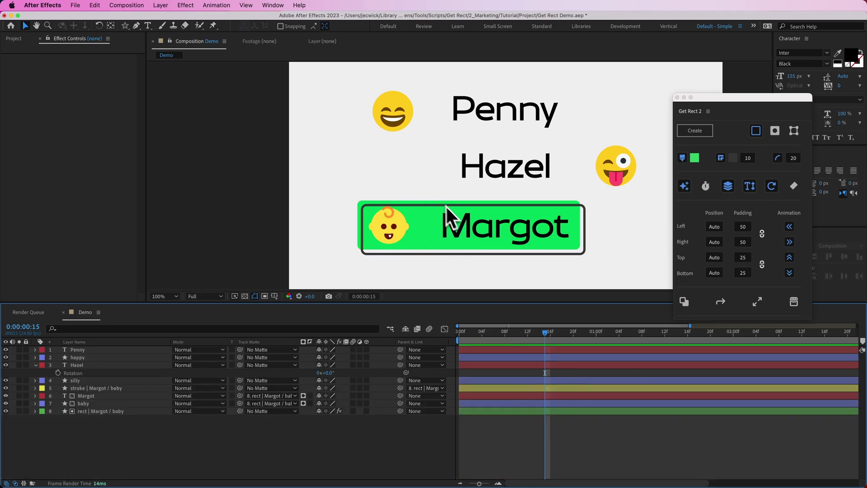
- Animate the Margot rectangle's stroke layer so it draws on starting at 0:00:01:00
click(410, 205)
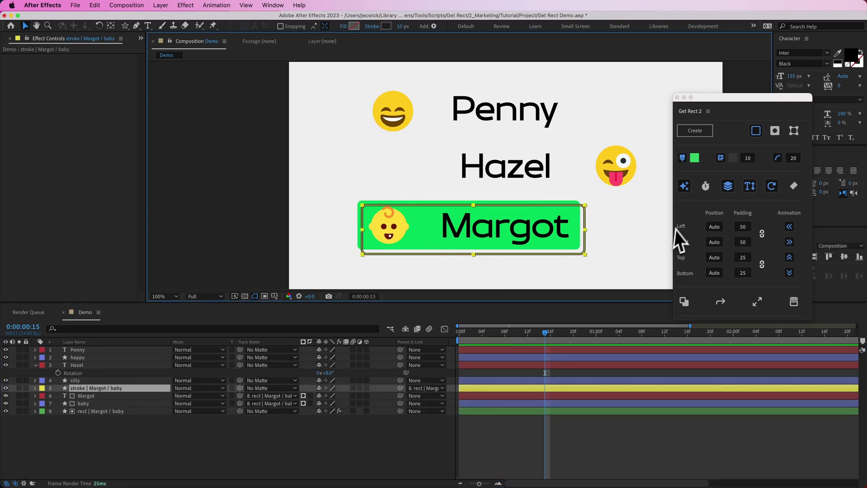
drag(568, 341, 597, 337)
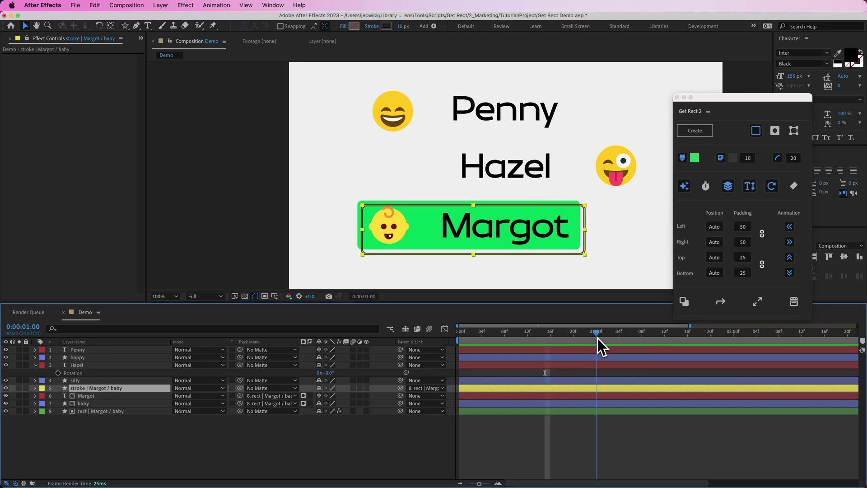
click(722, 305)
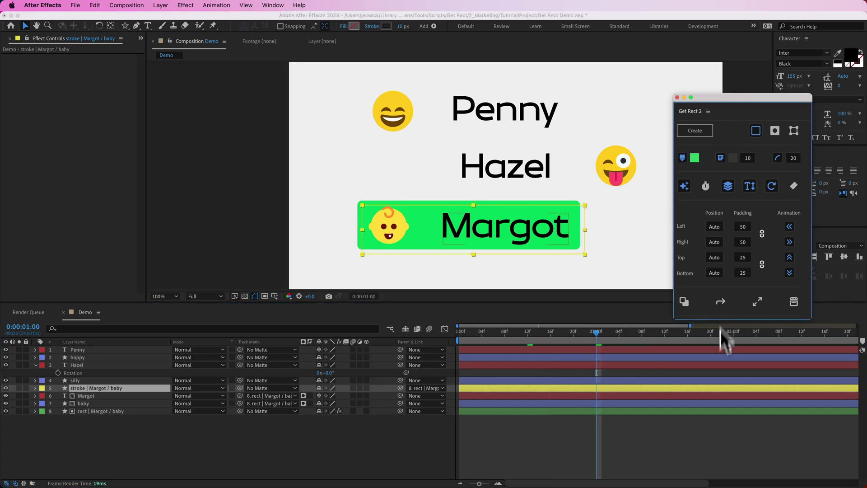
click(655, 447)
click(635, 390)
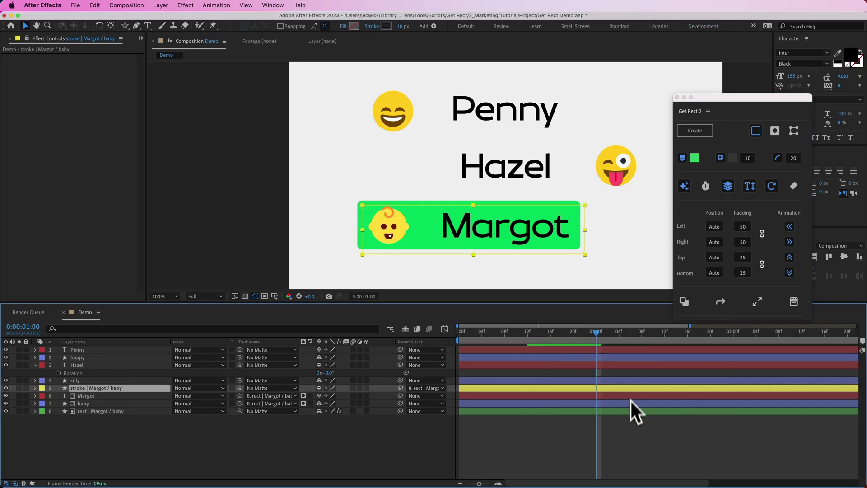
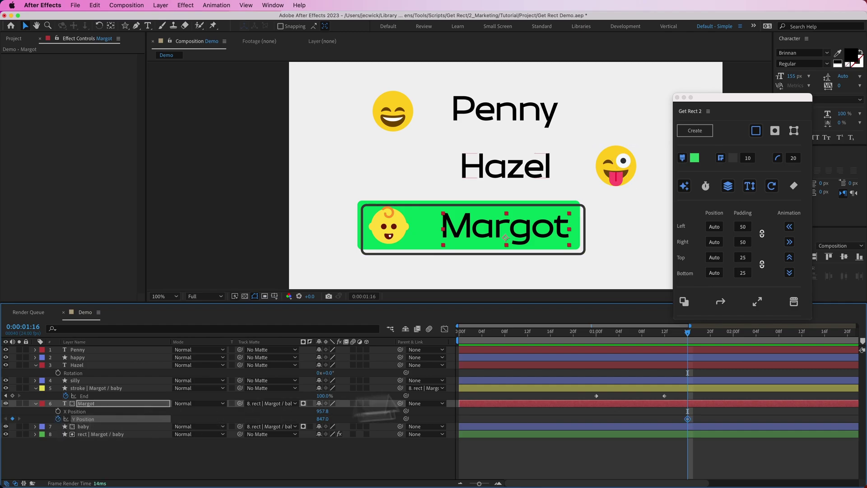
- Keyframe the Margot text's Y Position at 1094.0 at 0:00:01:08
click(643, 335)
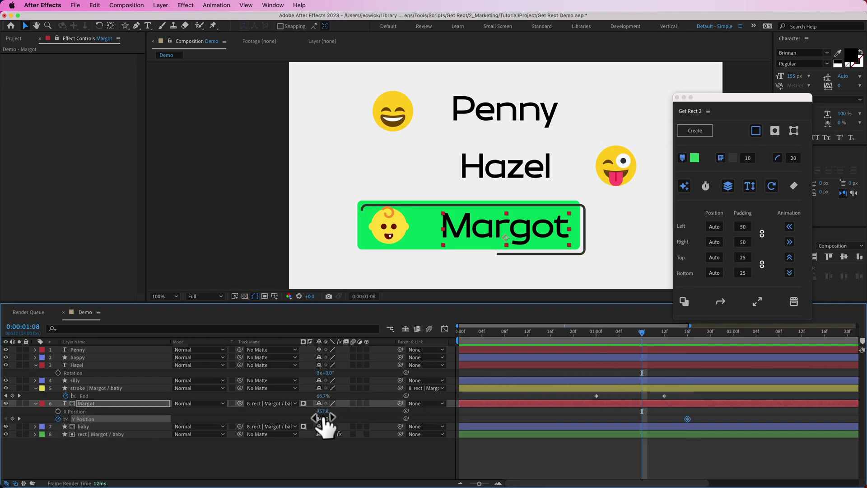
drag(321, 419, 414, 398)
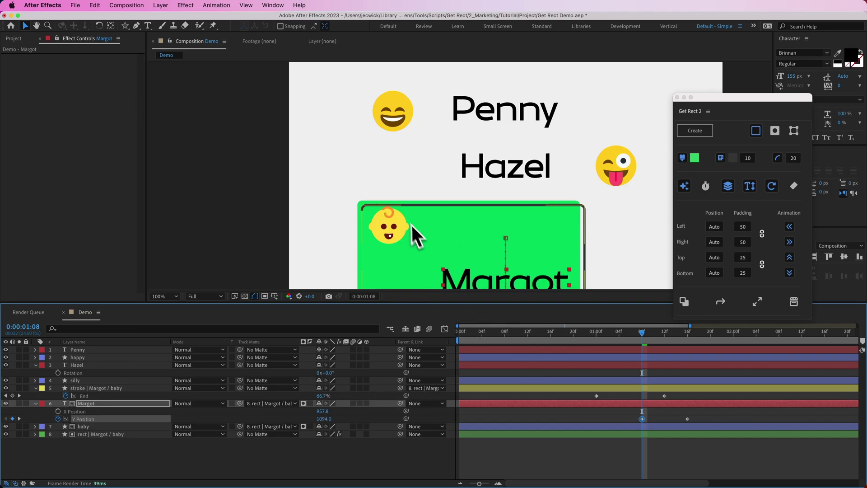
- Preview the Margot animation, then convert the Margot/baby rectangle from its source layers to fixed Rect Shape values and scrub the result
key(space)
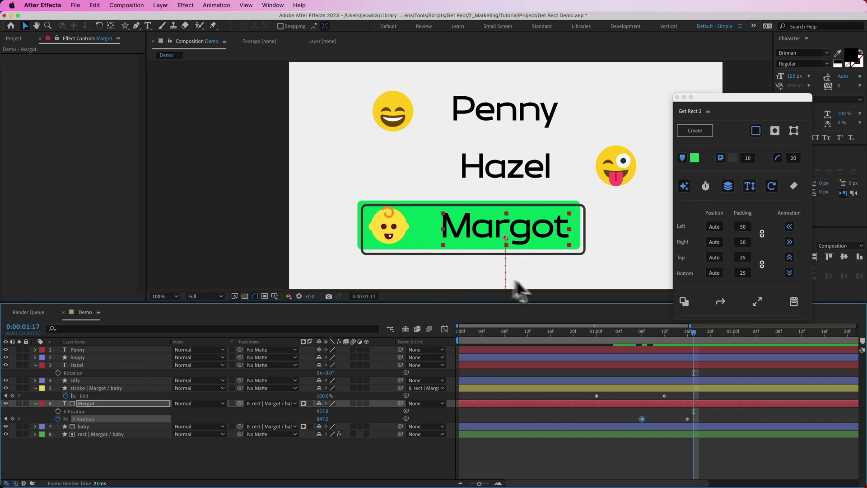
click(485, 435)
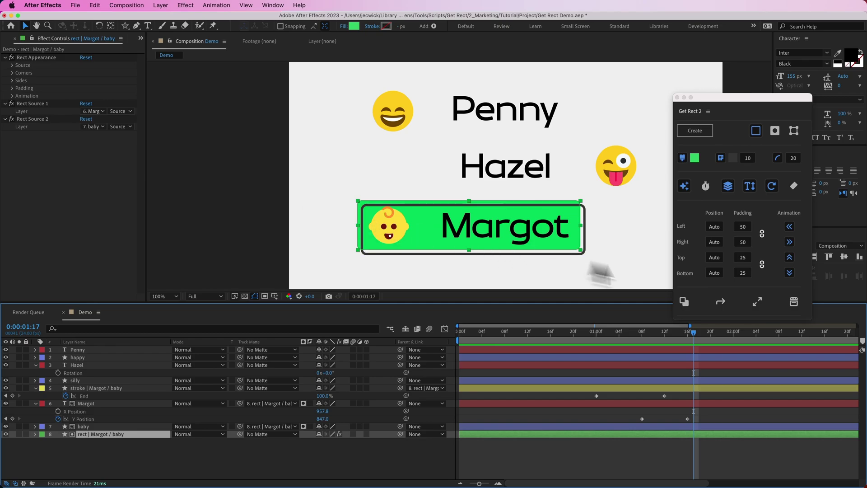
click(758, 304)
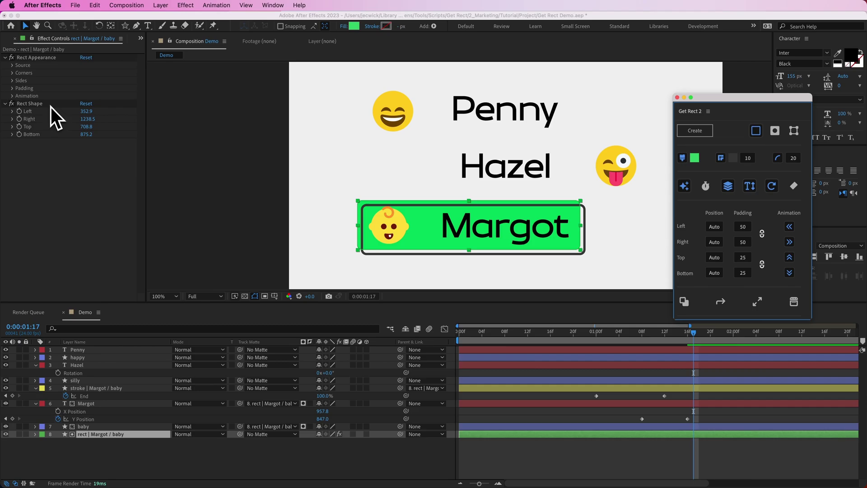
click(653, 333)
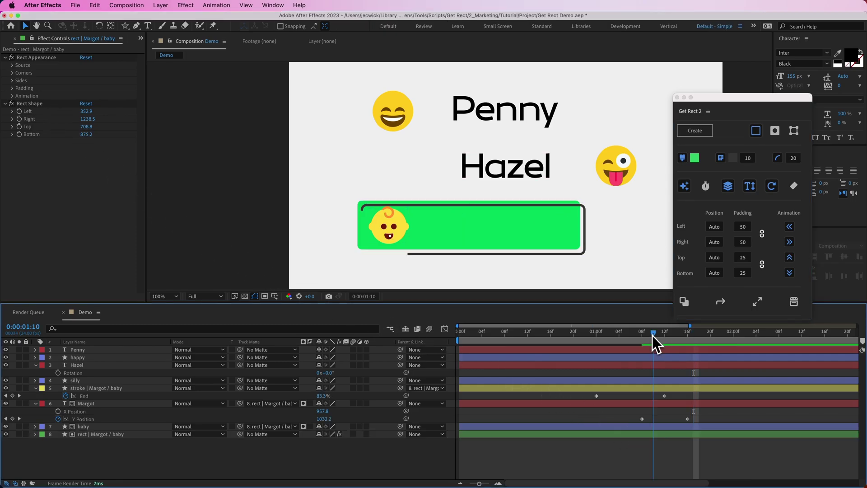
drag(662, 335, 688, 343)
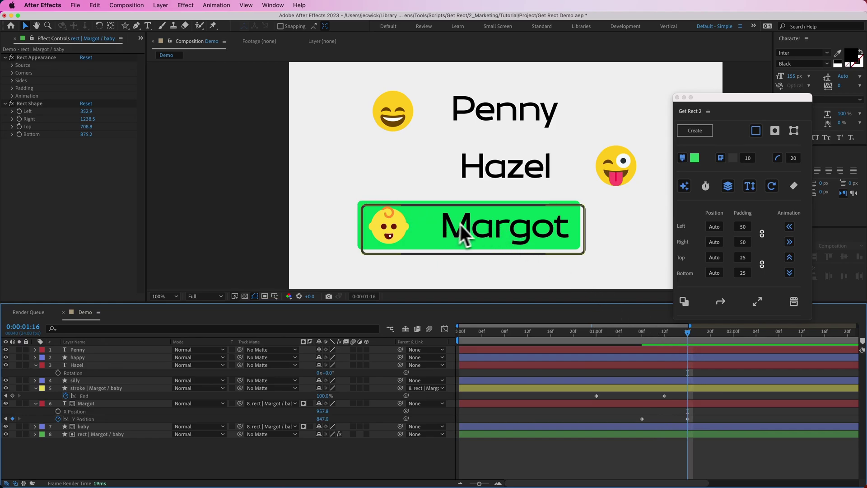
click(651, 337)
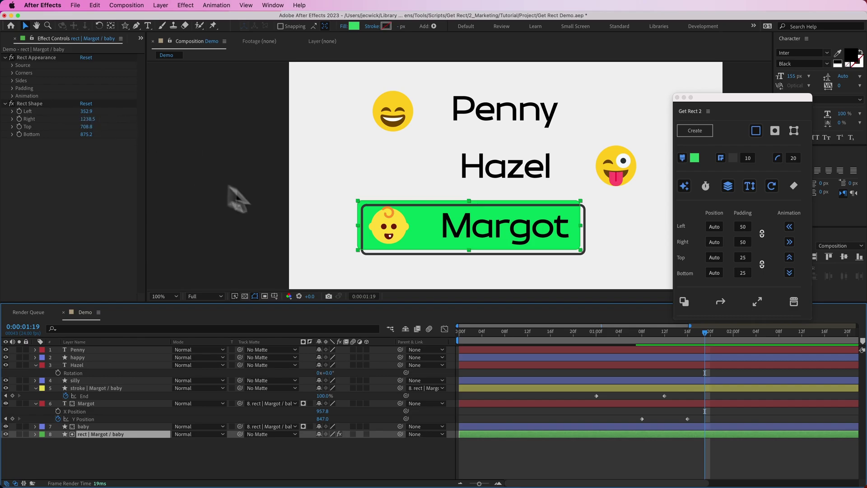
- Bake the Margot/baby rectangle into an editable path without effects and extend its right-side points outward
click(795, 304)
click(630, 443)
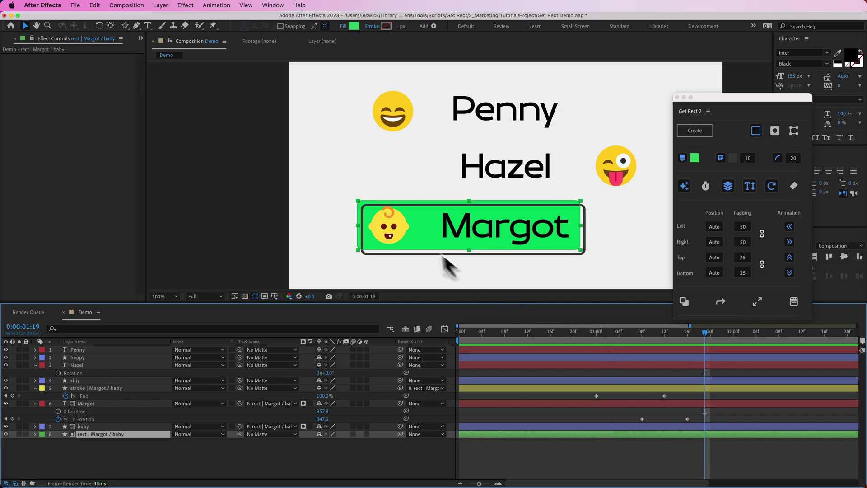
click(136, 26)
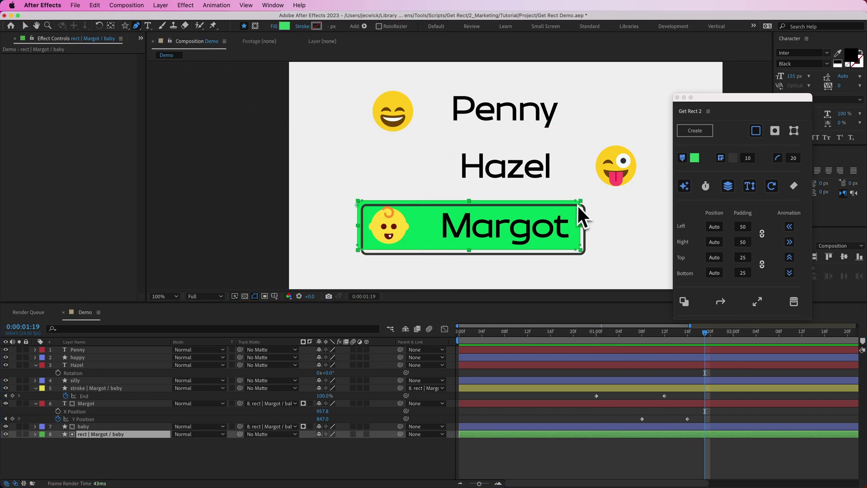
scroll(577, 203, up, 2)
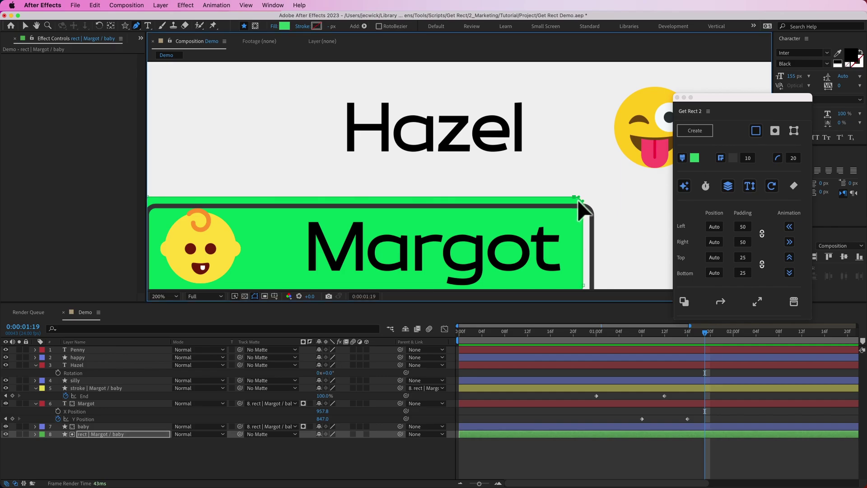
scroll(581, 209, down, 2)
scroll(528, 242, up, 2)
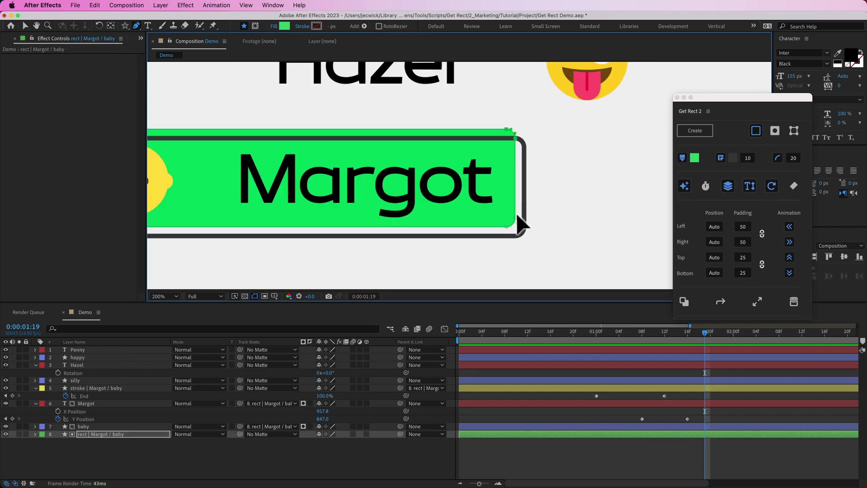
mouse_move(516, 226)
mouse_down()
mouse_move(589, 217)
mouse_move(563, 217)
mouse_move(604, 222)
mouse_move(583, 218)
mouse_up()
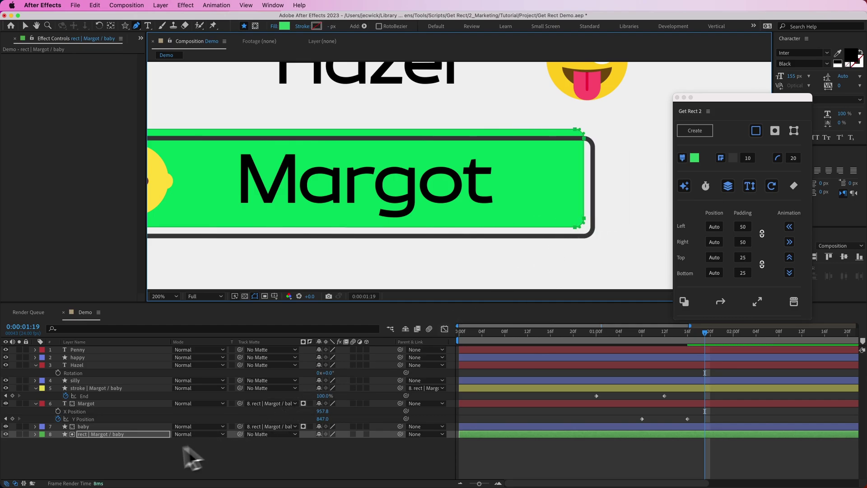
- Bake the Margot/baby stroke layer so its path is independent of the rectangle
click(151, 440)
click(113, 388)
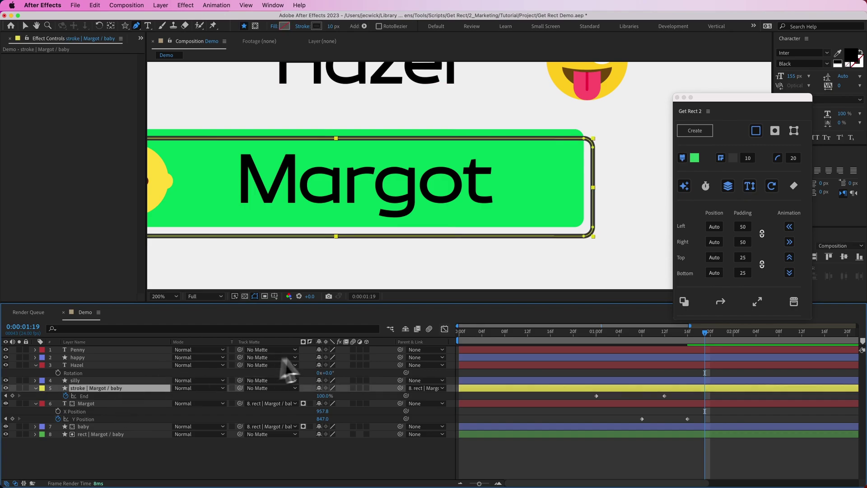
click(794, 304)
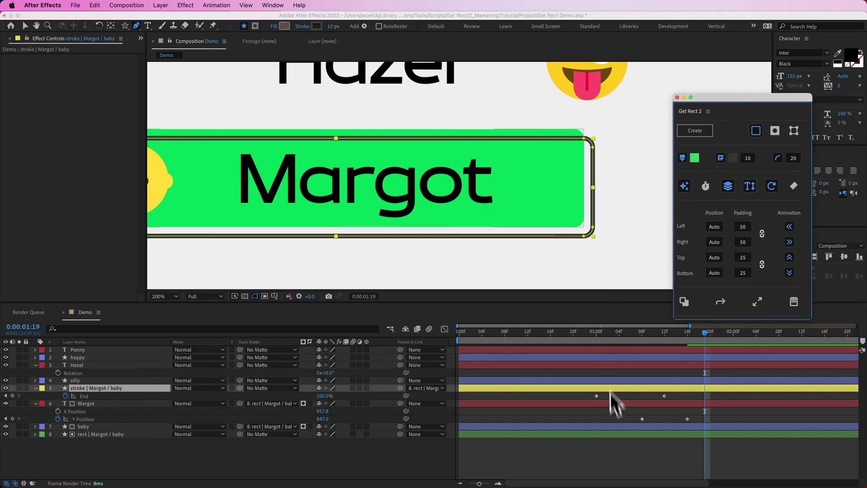
- Pull the right-side points of the Margot/baby rectangle back inward to test its independence from the stroke
click(611, 394)
click(619, 428)
click(619, 434)
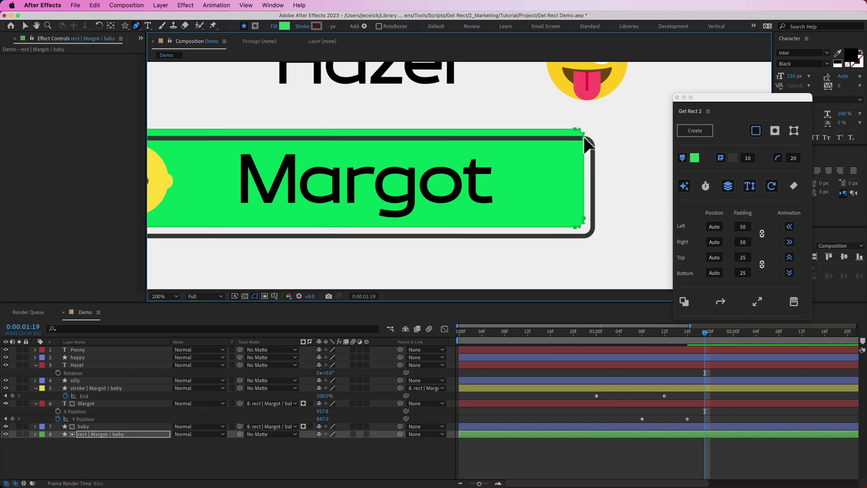
drag(585, 138, 517, 136)
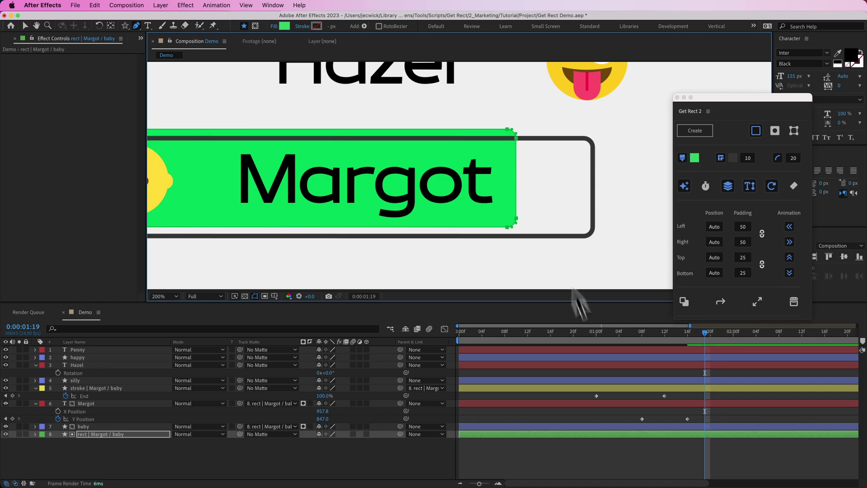
key(super+shift+a)
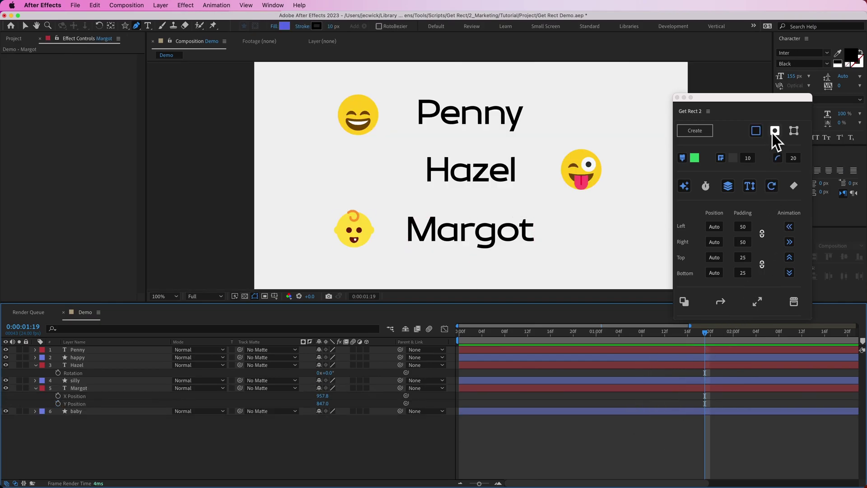
- Compare Get Rect 2's rectangle and bounding box modes, settle on matte mode and return to the Selection tool
click(775, 130)
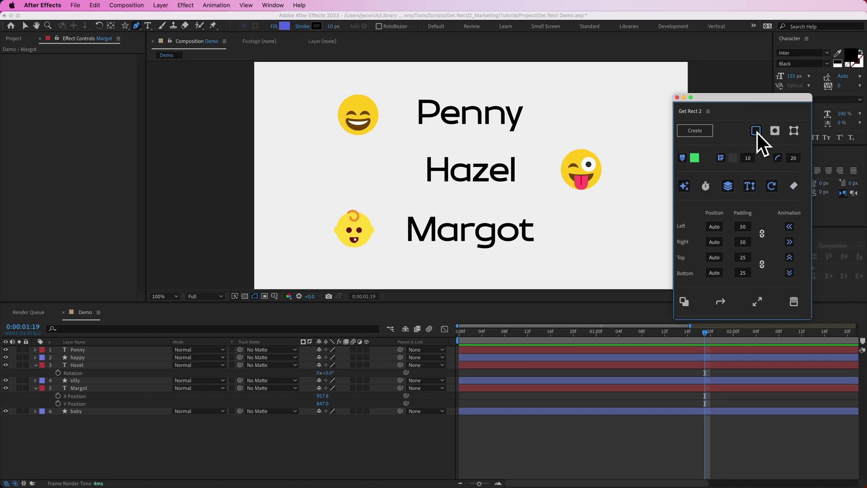
click(794, 132)
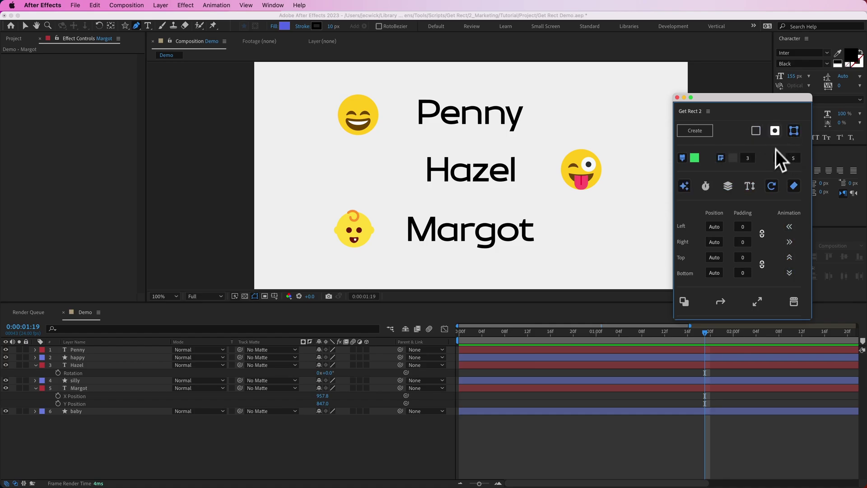
click(775, 132)
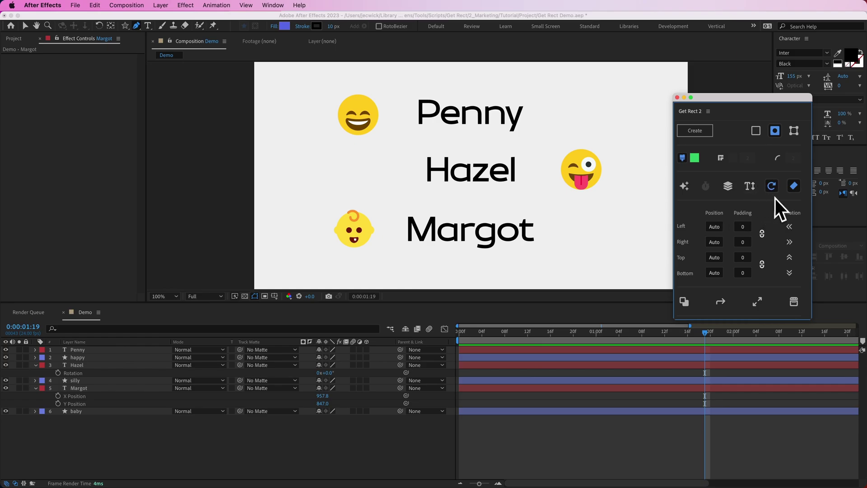
key(v)
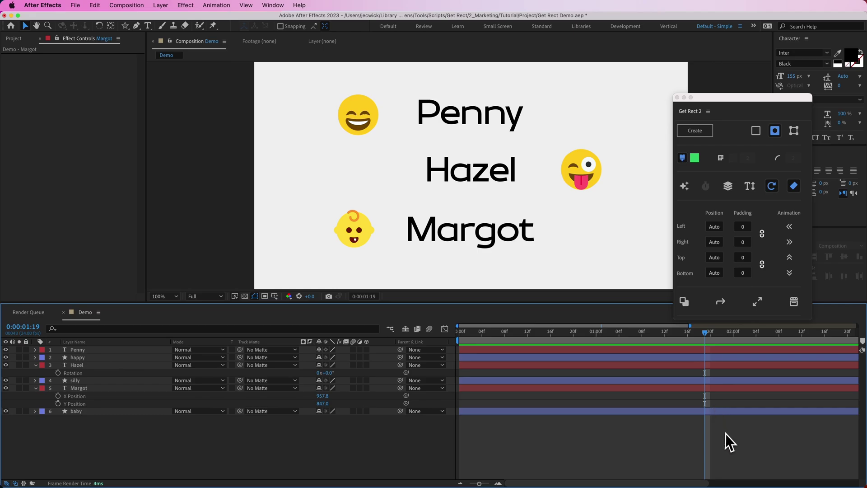
- Create a matte for the Penny text, move the text vertically to test the clipping, and undo both changes
click(459, 119)
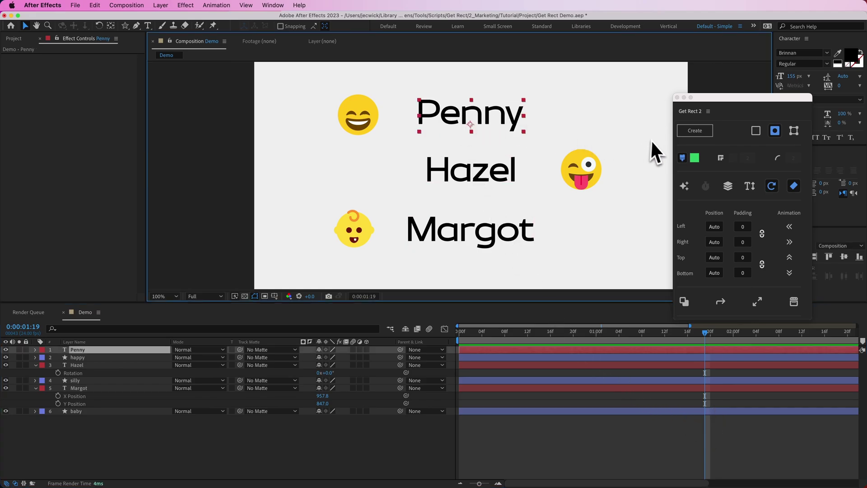
click(698, 132)
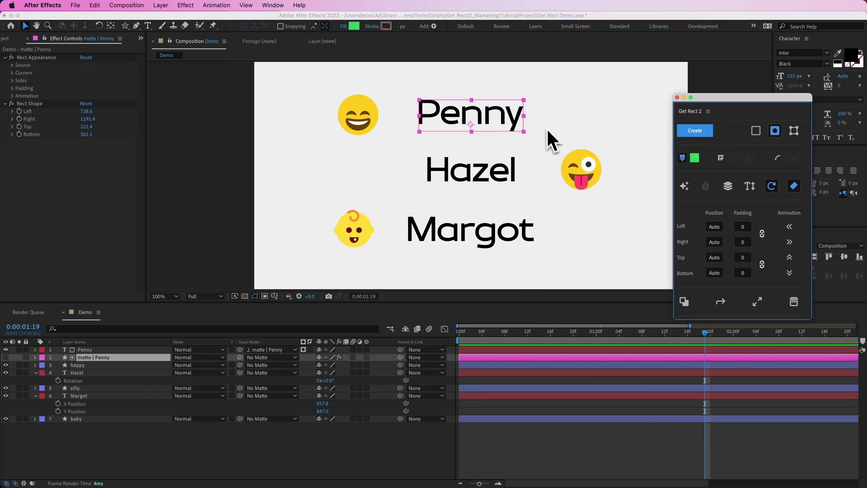
click(442, 134)
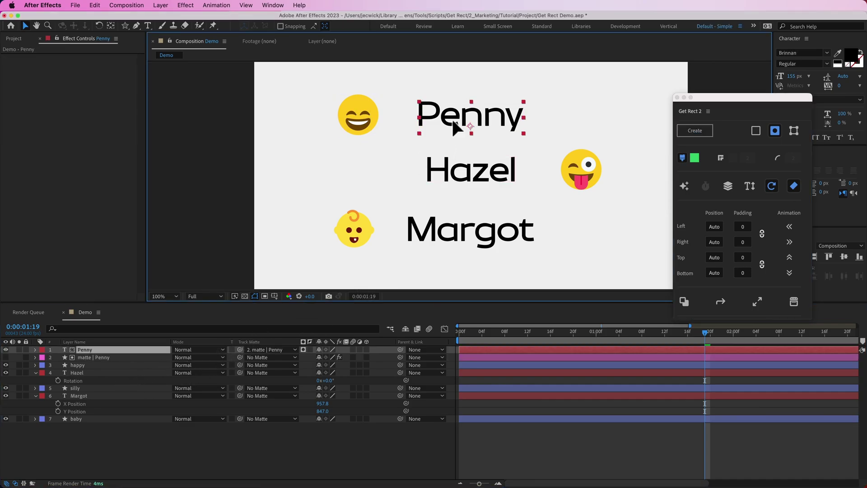
drag(453, 152, 452, 124)
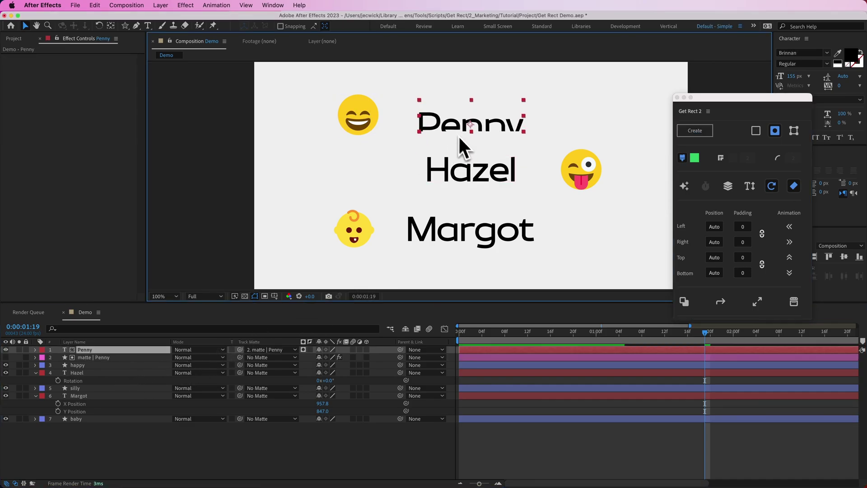
key(ctrl+z)
click(601, 106)
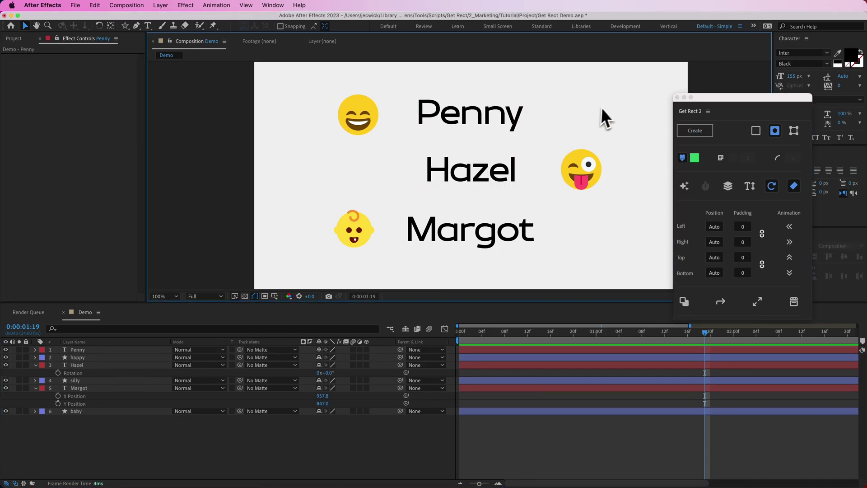
- Create a matte for the silly emoji with all four sides animated and scrub through its reveal
click(574, 186)
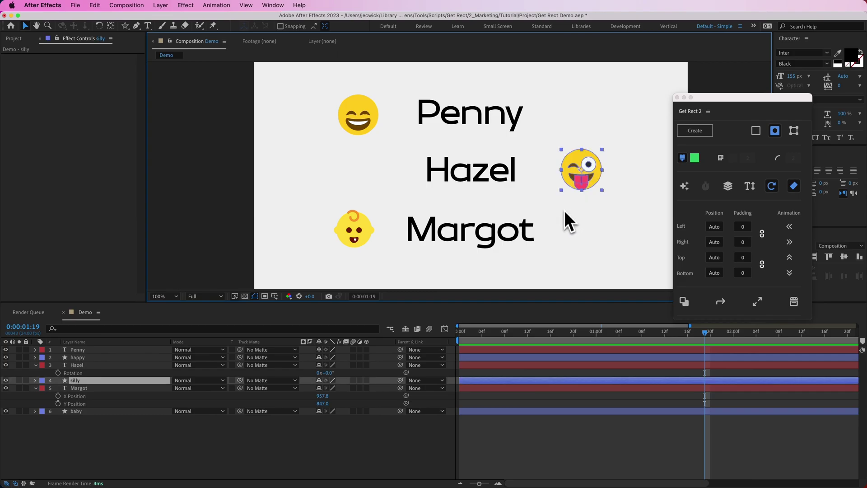
click(790, 227)
click(791, 242)
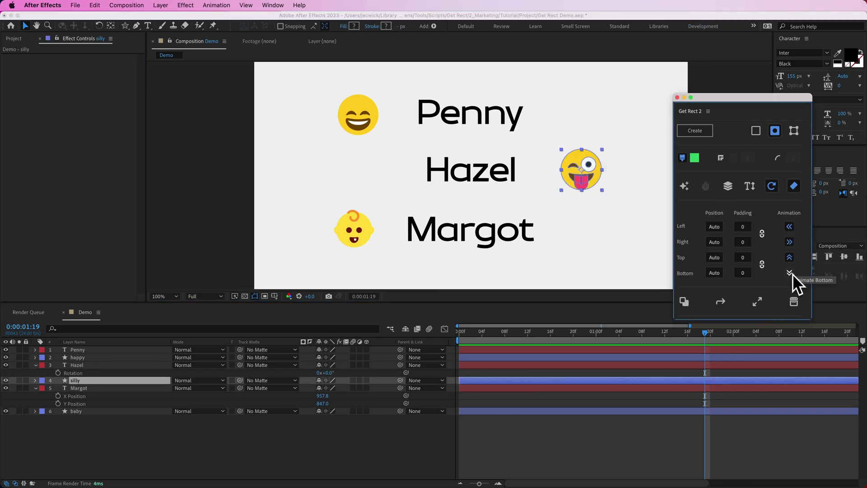
click(709, 134)
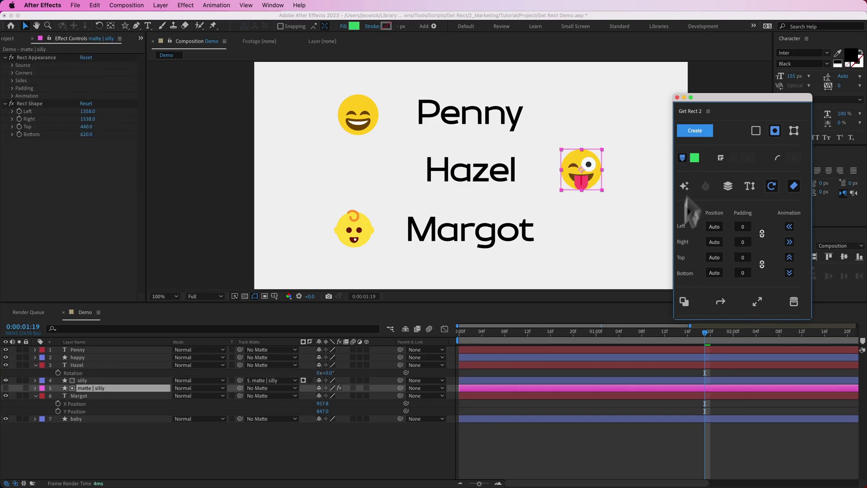
mouse_move(654, 332)
mouse_down()
mouse_move(445, 333)
mouse_move(499, 326)
mouse_up()
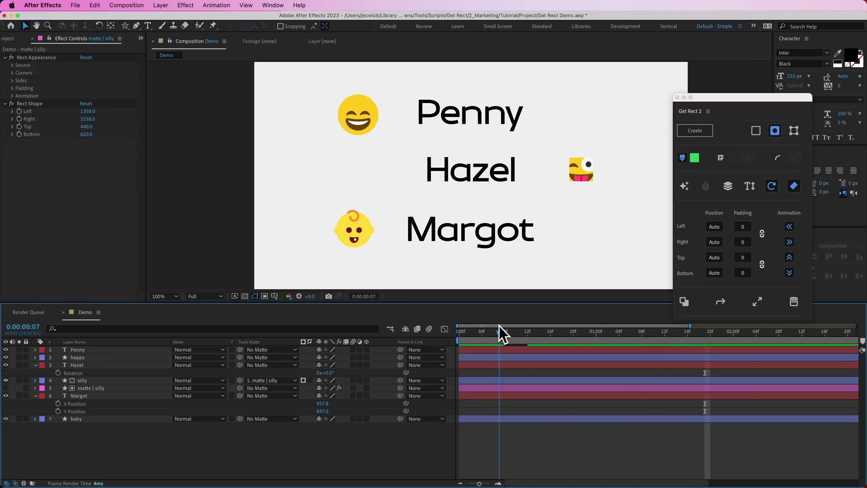
- Set the silly emoji matte's Corner Radius to 186.8 and preview the rounded reveal
click(488, 389)
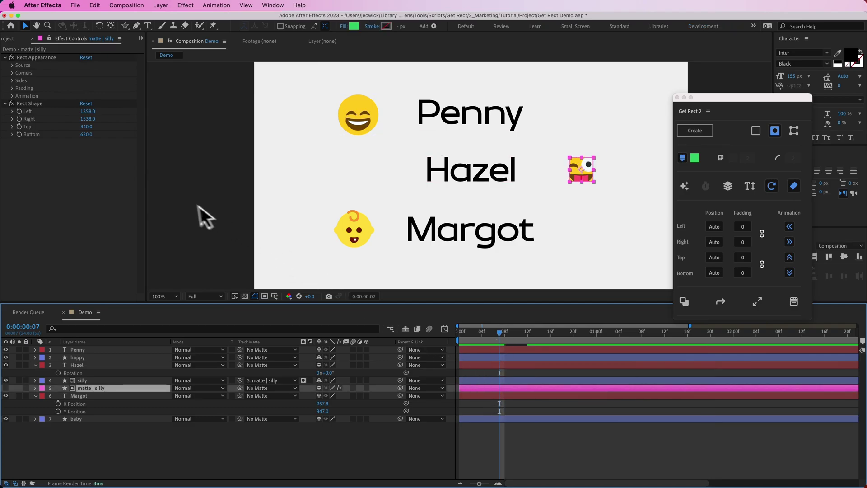
click(13, 73)
drag(110, 90, 438, 141)
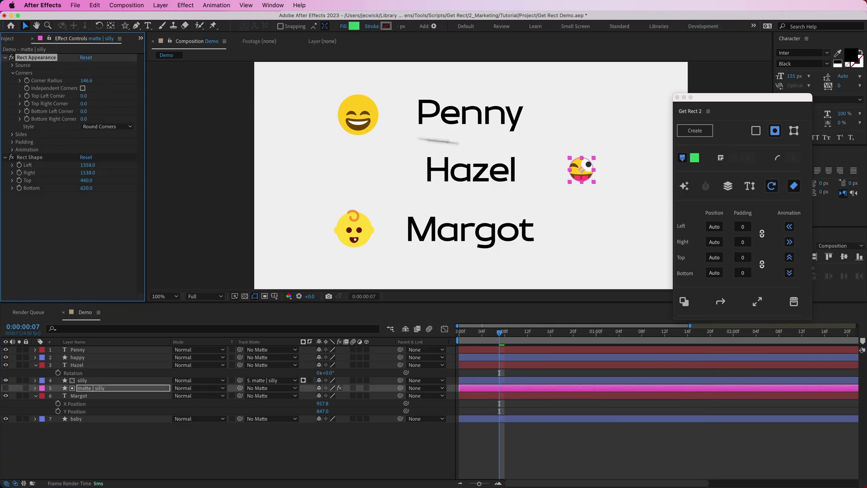
drag(500, 339, 555, 346)
key(space)
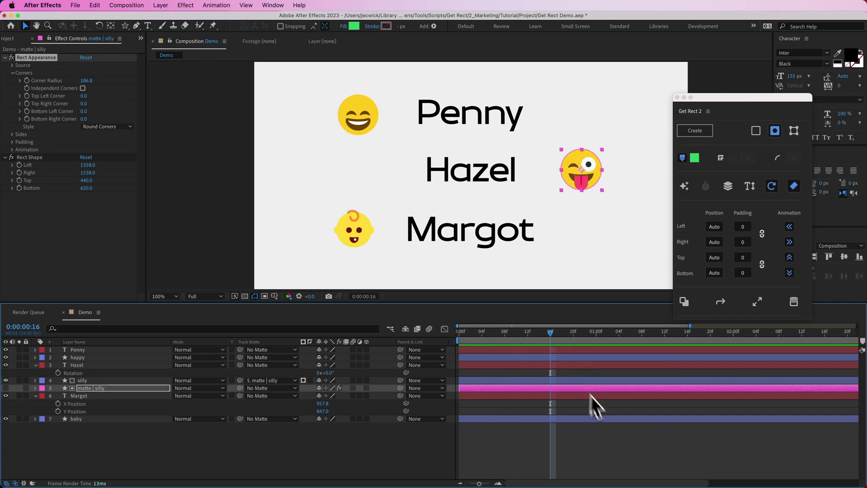
- Remove the silly emoji's matte and create bounding boxes around all the text and emoji layers
key(Delete)
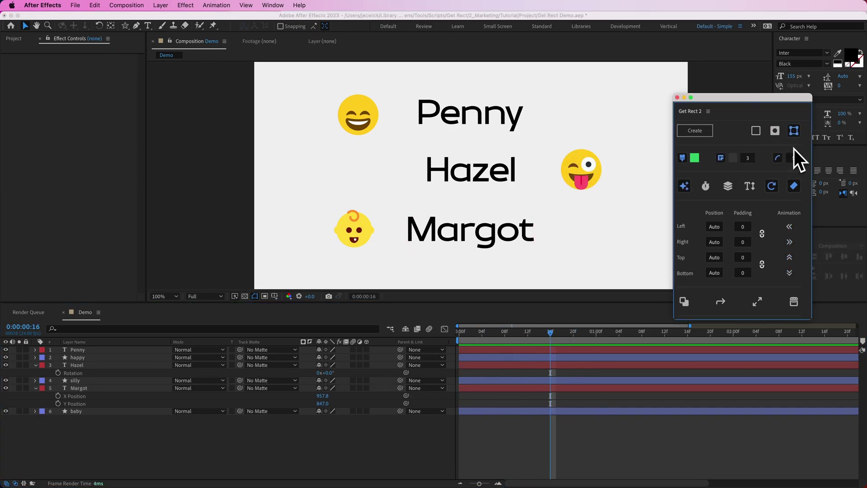
click(544, 370)
key(super+a)
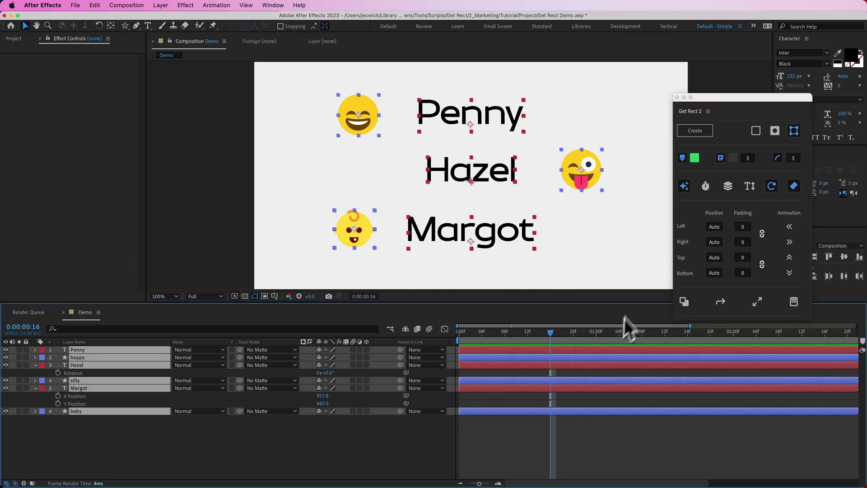
click(696, 136)
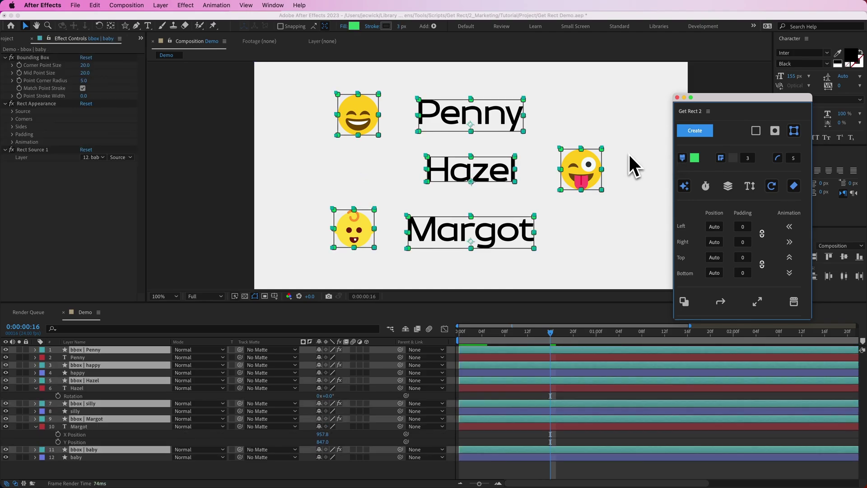
- Set the Corner Point Size of the Penny text's bounding box to 30
click(631, 146)
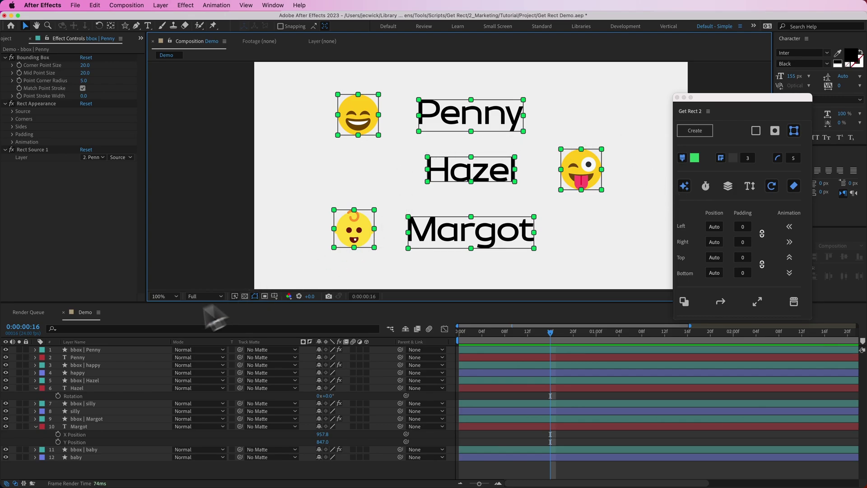
click(113, 351)
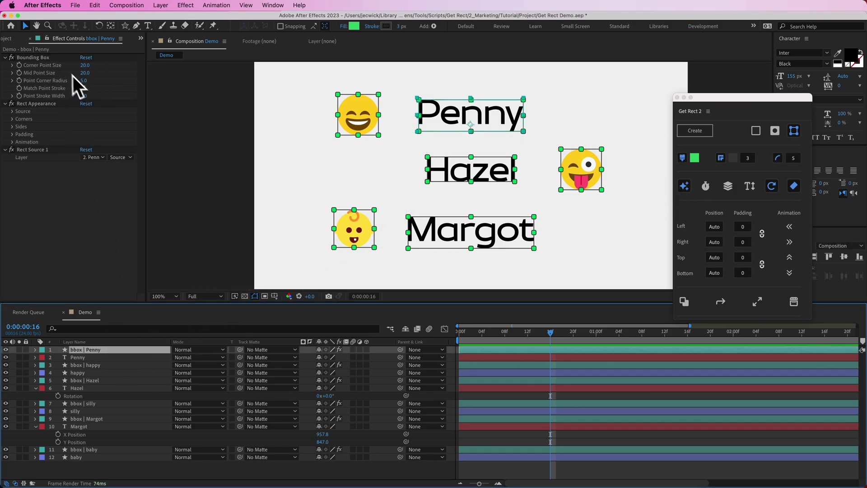
click(39, 105)
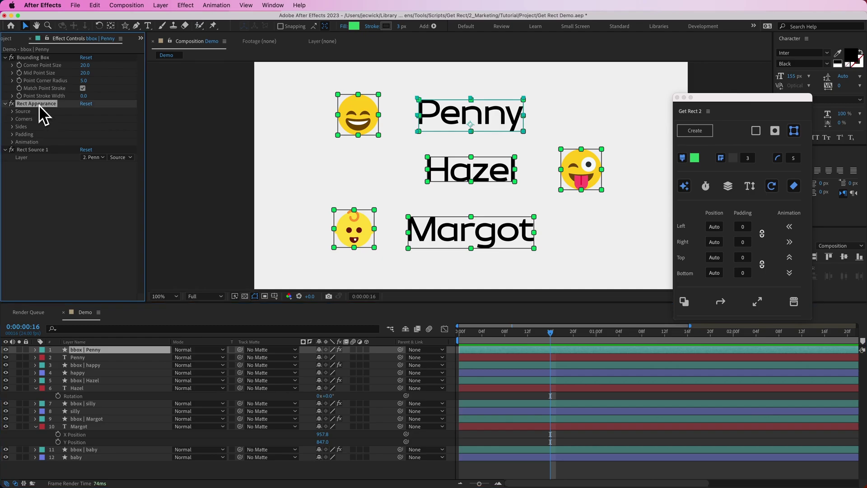
click(36, 58)
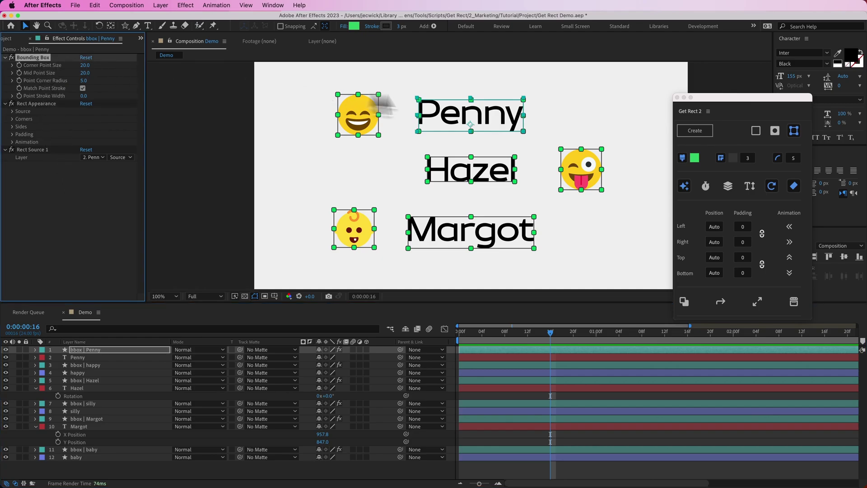
scroll(431, 92, up, 2)
click(83, 174)
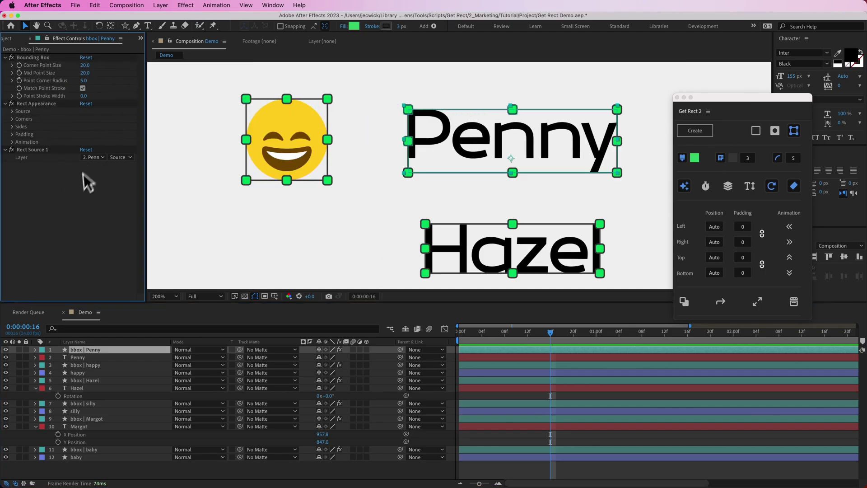
drag(81, 67, 167, 81)
click(89, 66)
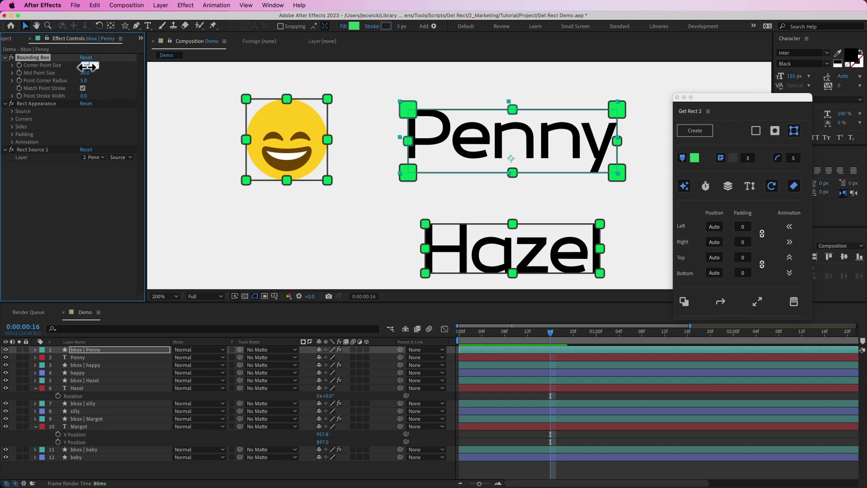
text(30)
key(Return)
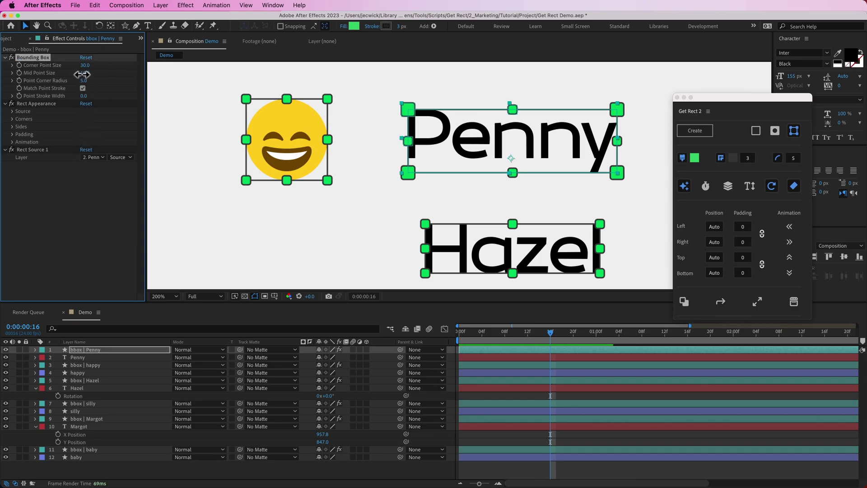
- Set the Mid Point Size of the Penny text's bounding box to 0
click(84, 74)
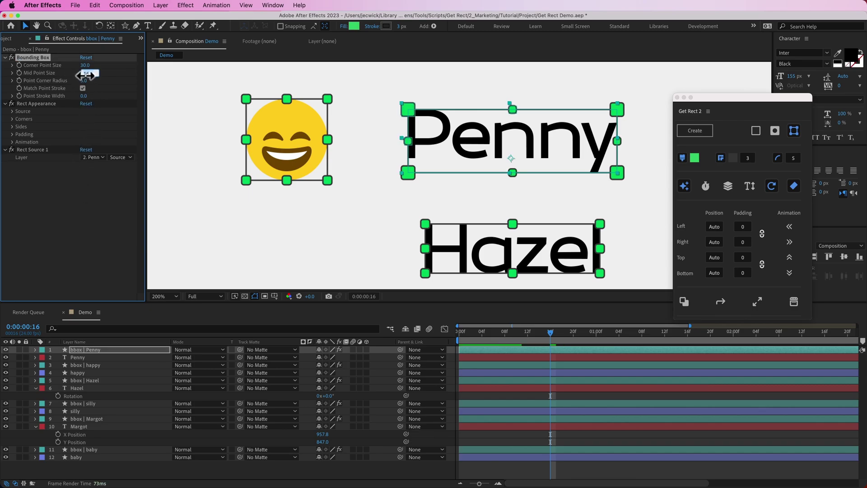
text(0)
key(Return)
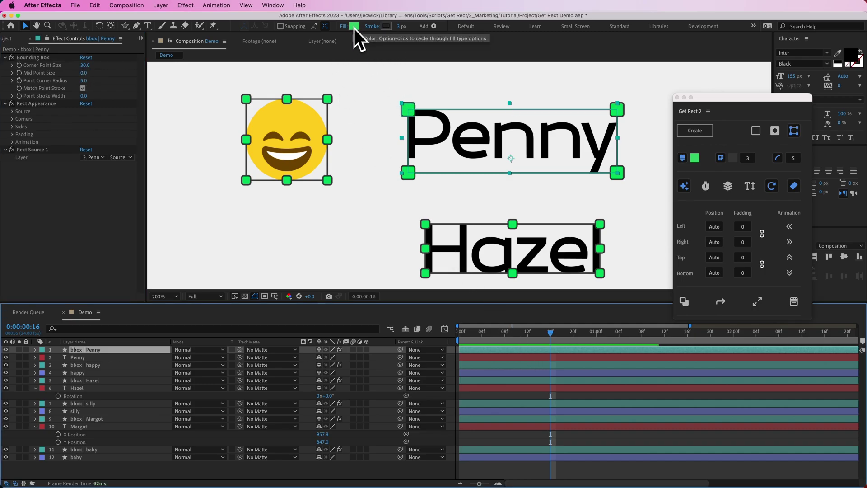
- Set the stroke width of the Penny text's bounding box to 10 px
click(398, 26)
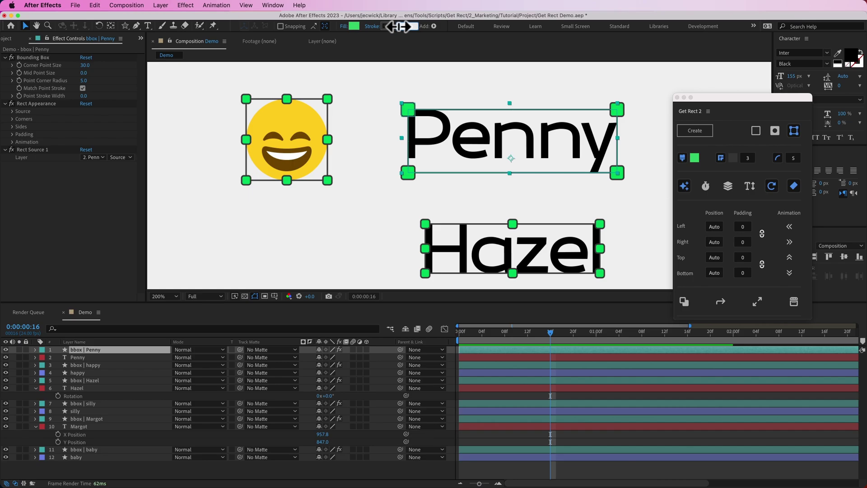
text(10)
key(Return)
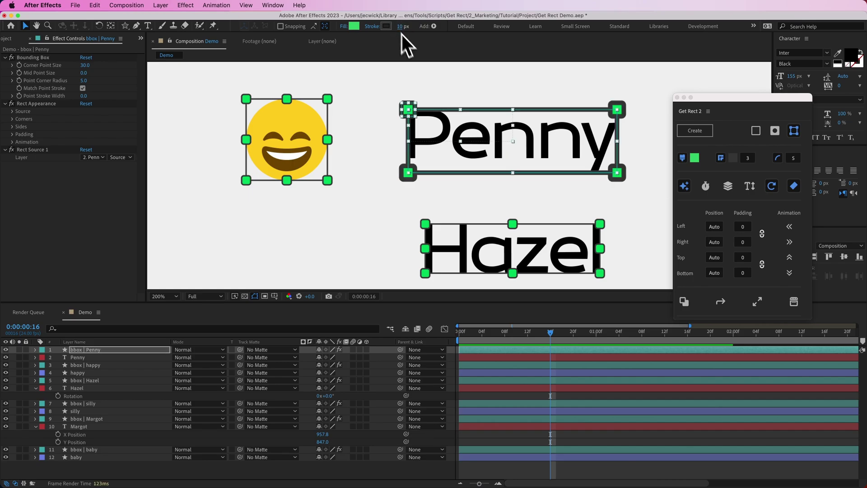
- Turn off Match Point Stroke on the Penny text's bounding box and increase its Point Stroke Width
click(82, 89)
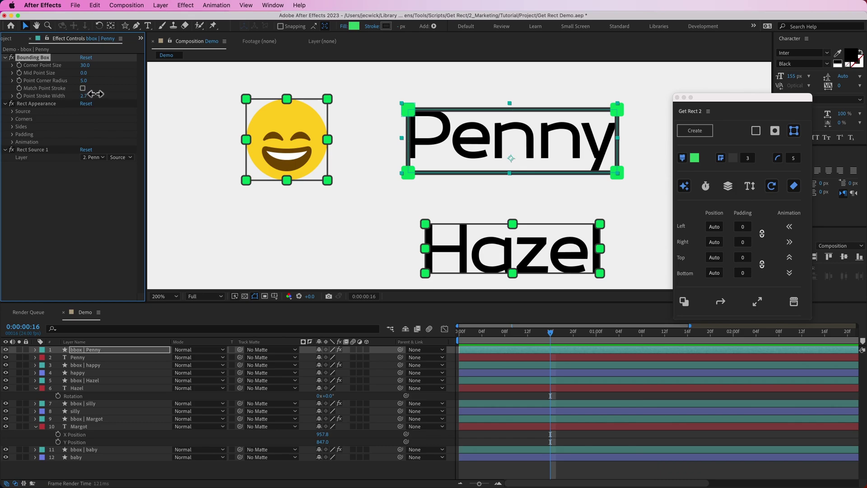
drag(94, 94, 109, 94)
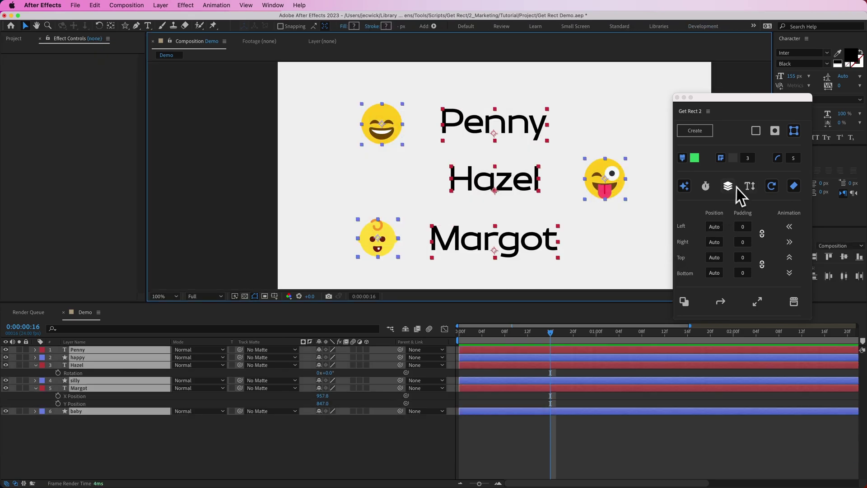
- Enable the combined-layers option and create a single bounding box around all the selected text and emoji layers
click(725, 185)
click(700, 135)
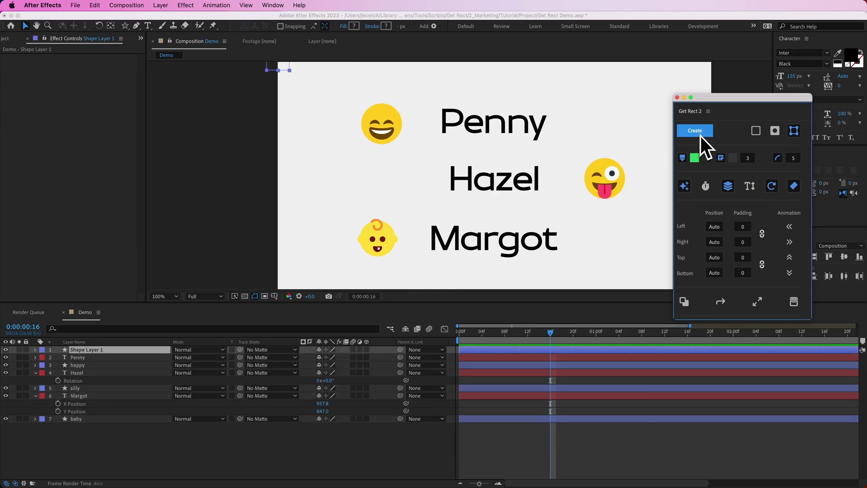
drag(568, 102, 544, 141)
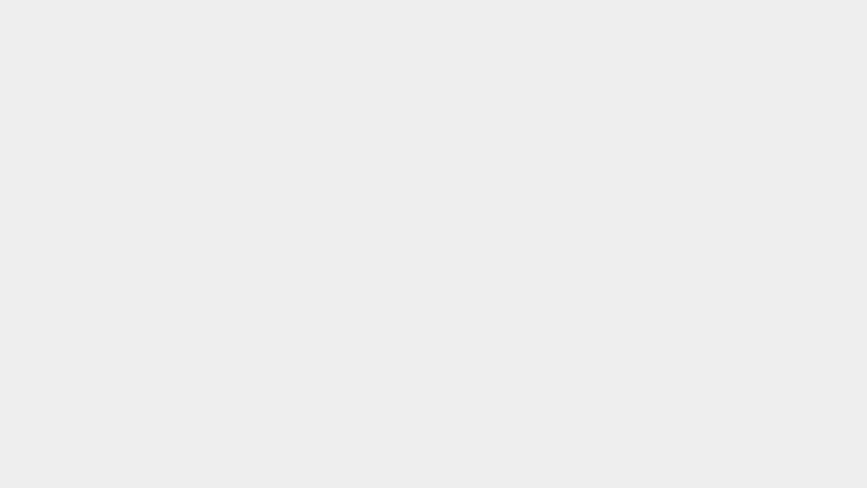